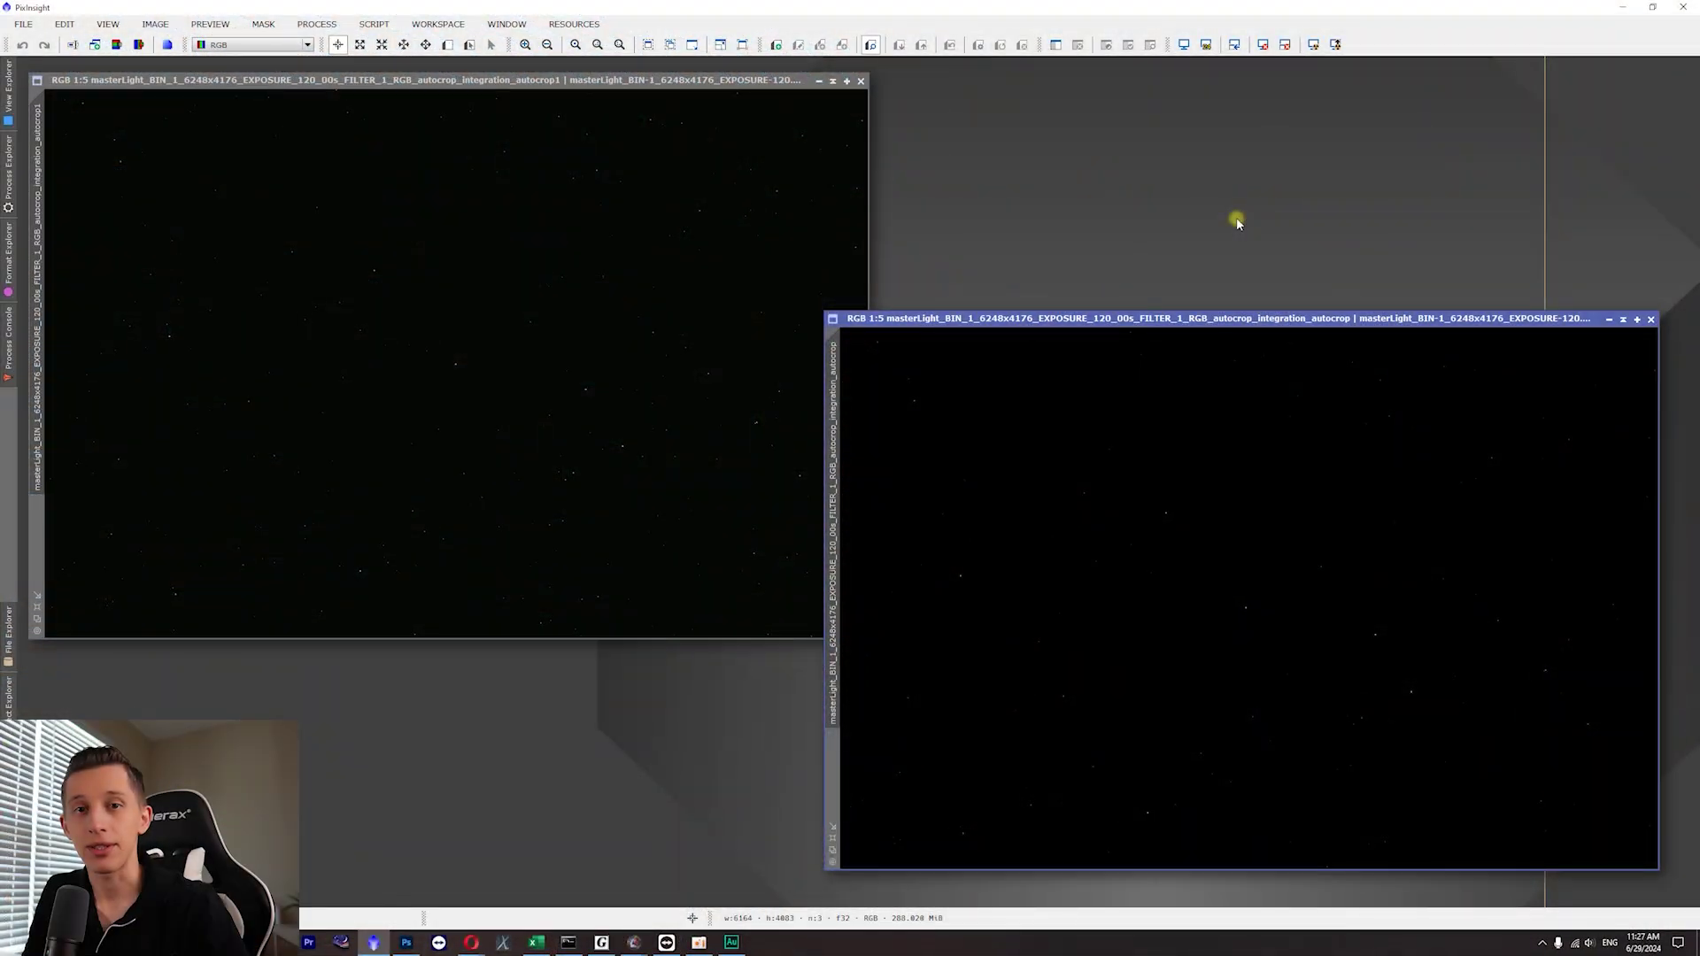
- Apply a screen auto-stretch to both RGB master light images
left_click_drag(1183, 326, 1200, 347)
mouse_move(704, 87)
left_mouse_down()
mouse_move(722, 88)
mouse_move(701, 82)
left_mouse_up()
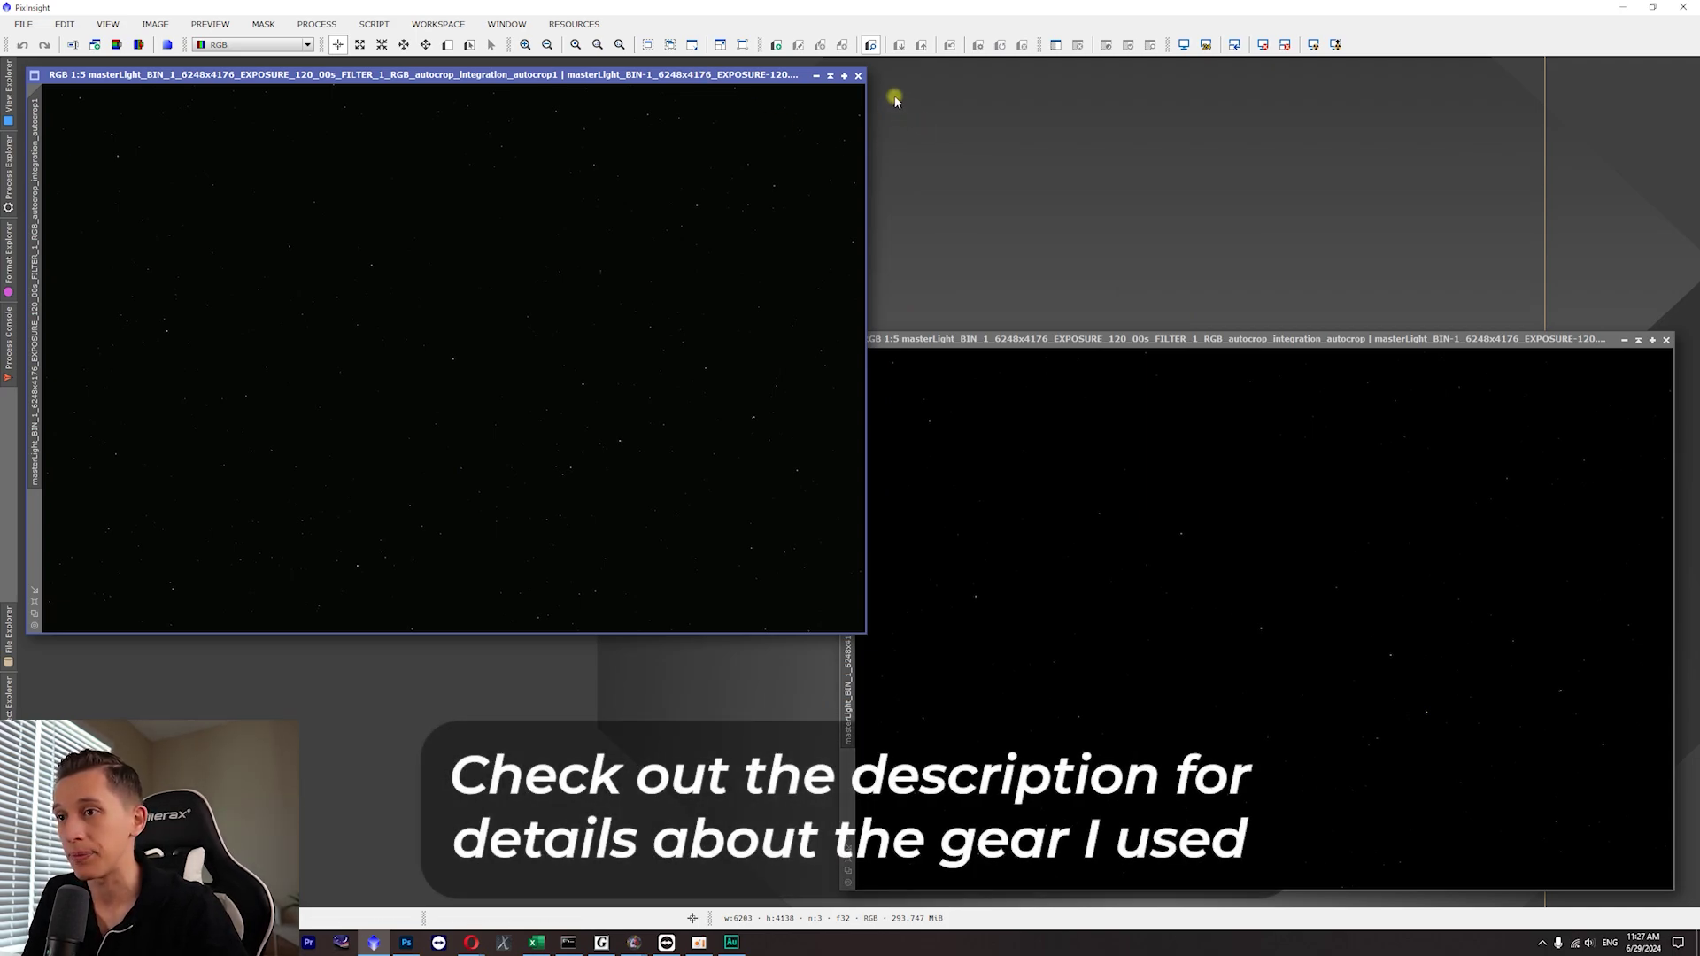
left_click(1126, 533)
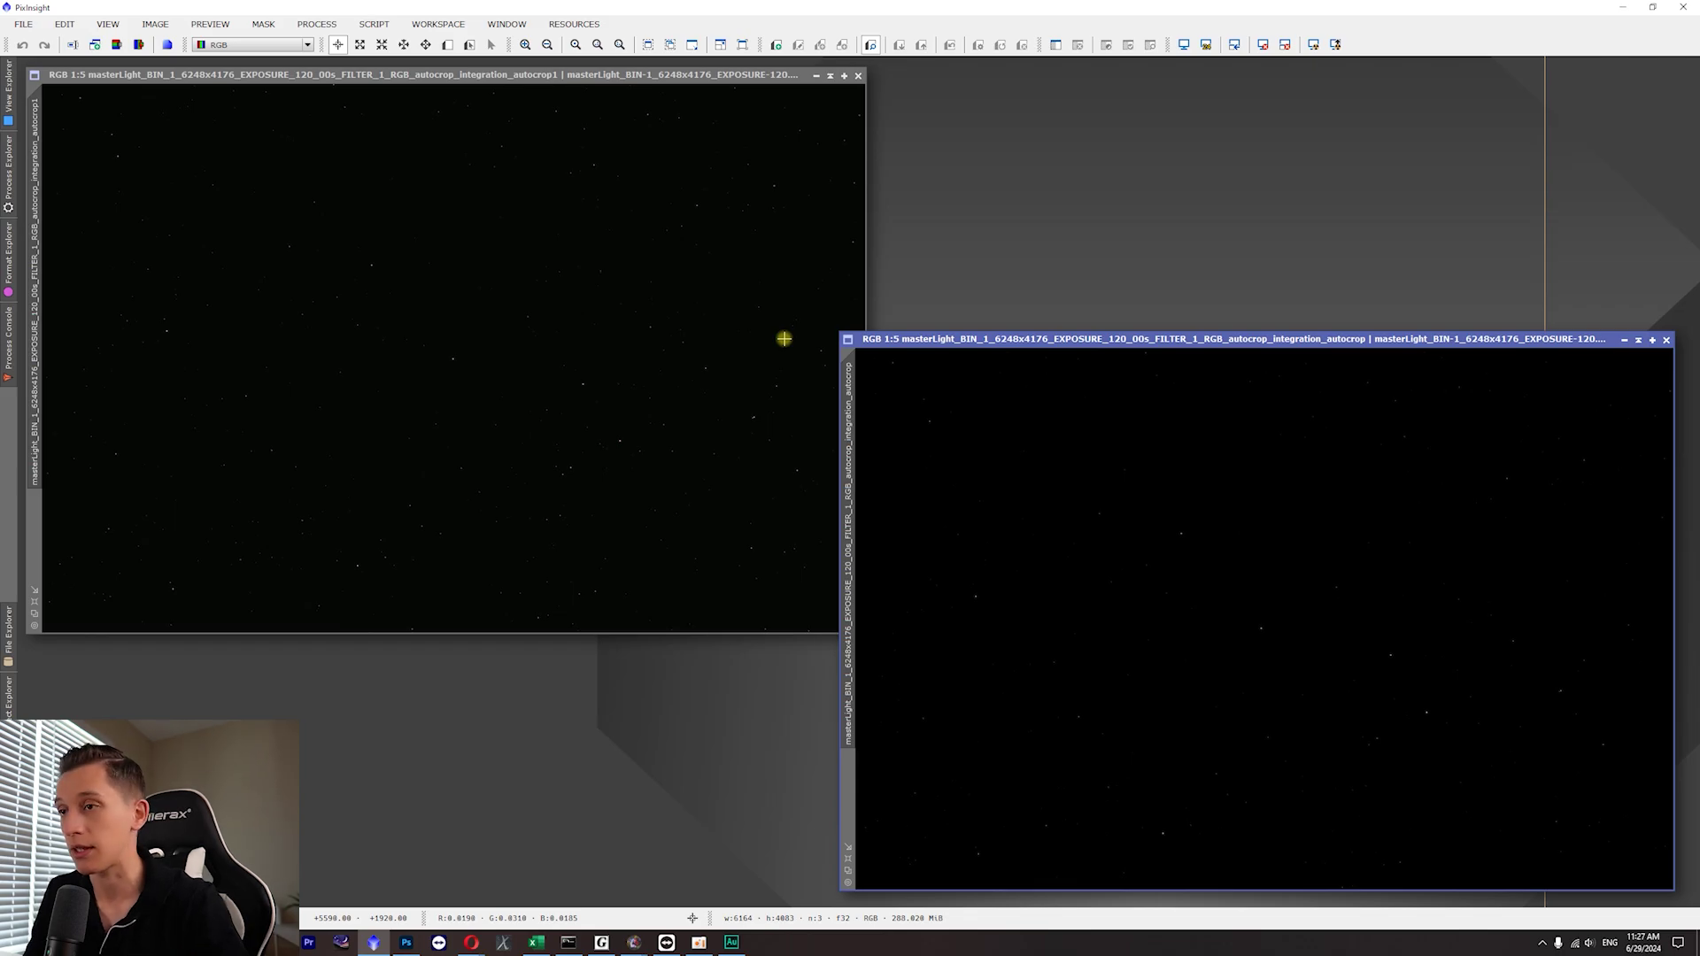
key("ctrl+a")
left_click(670, 171)
key("ctrl+a")
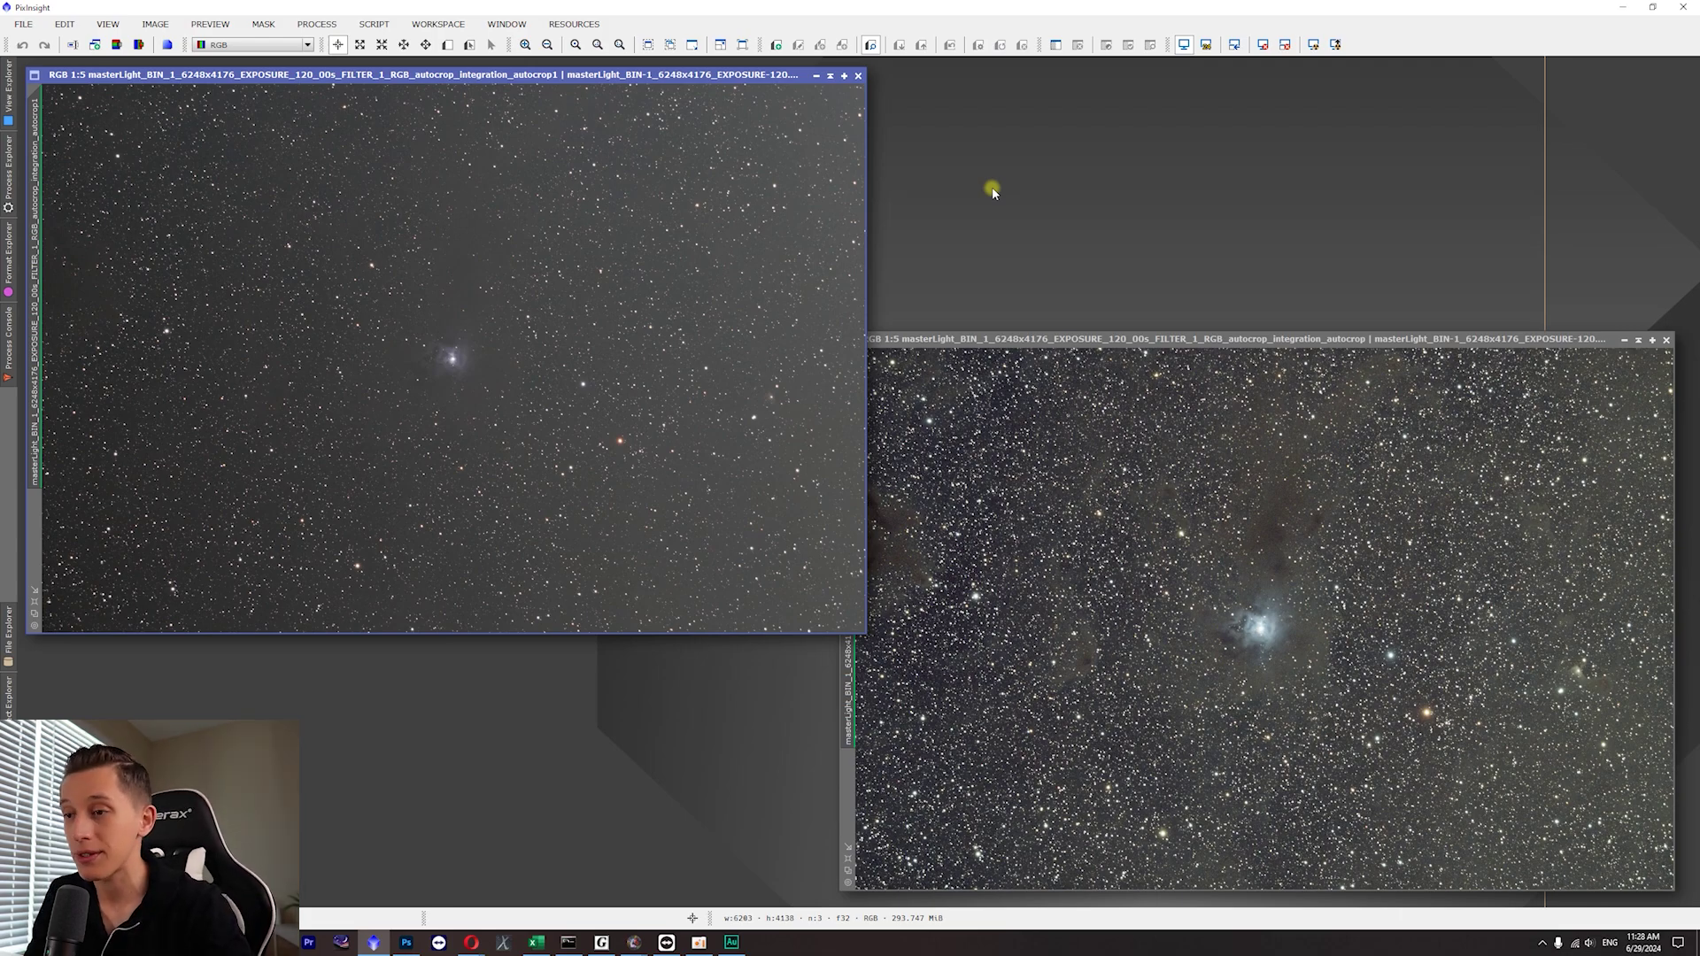
- Overlay the two master light windows to compare their framing and star positions, and spread them apart again
left_click(1056, 339)
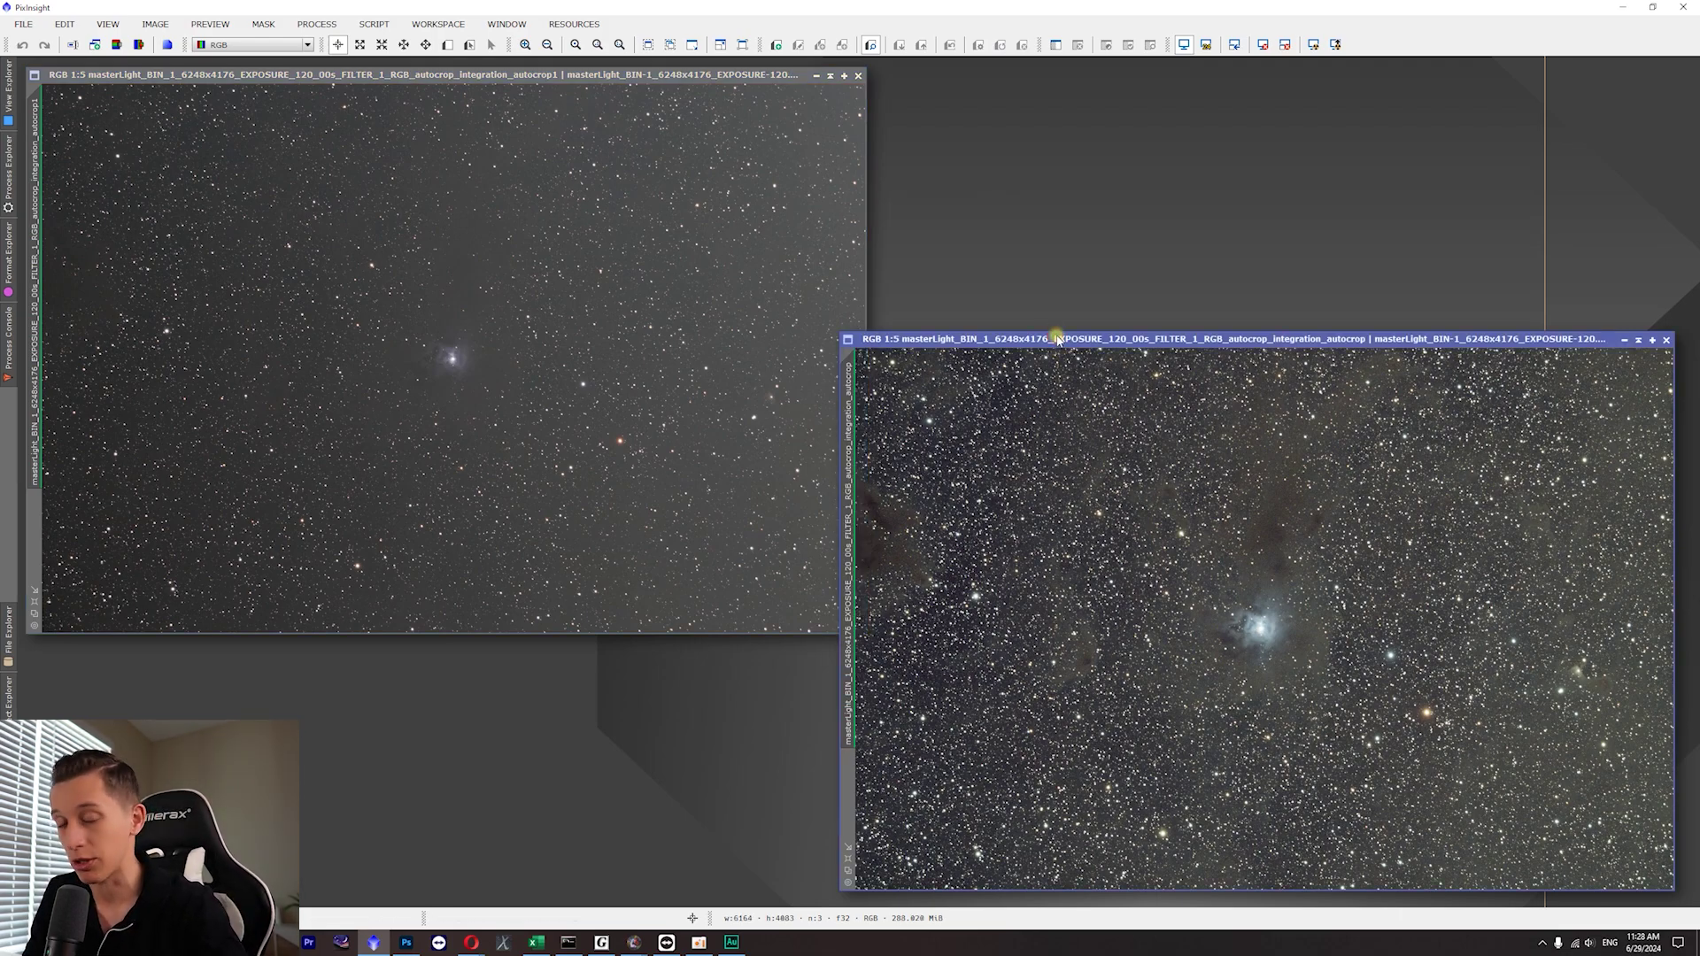
left_click_drag(1154, 339, 1142, 333)
left_click(527, 75)
mouse_move(526, 75)
left_mouse_down()
mouse_move(555, 71)
mouse_move(537, 79)
left_mouse_up()
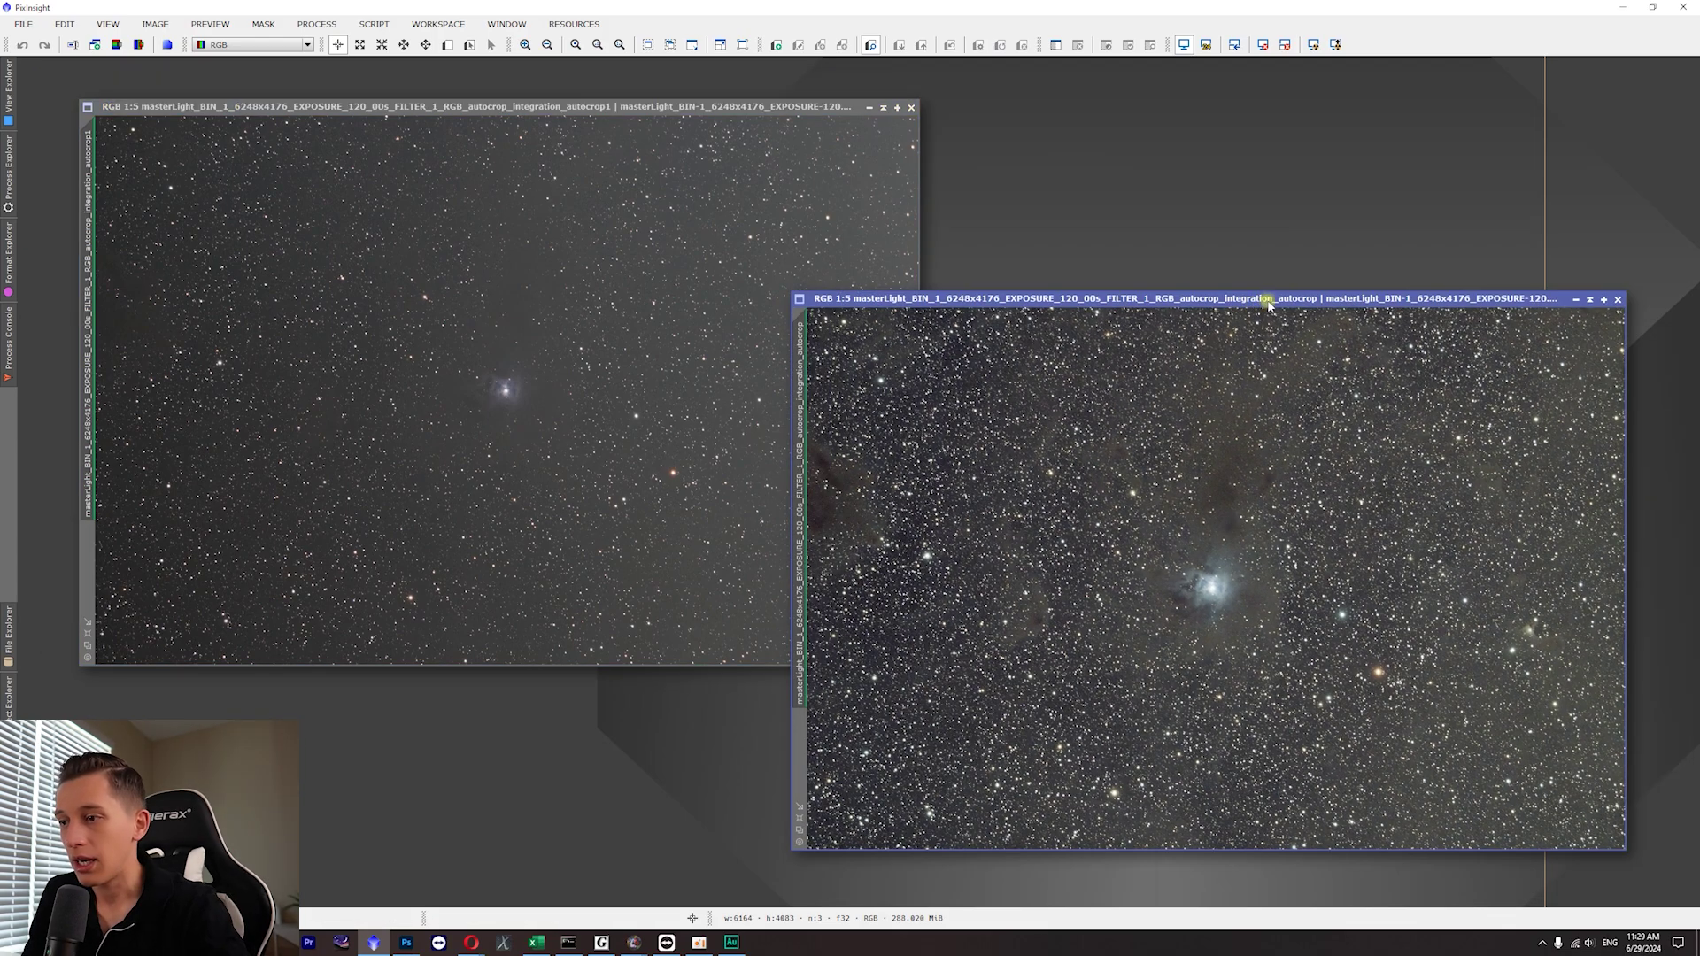
left_click_drag(1185, 303, 903, 171)
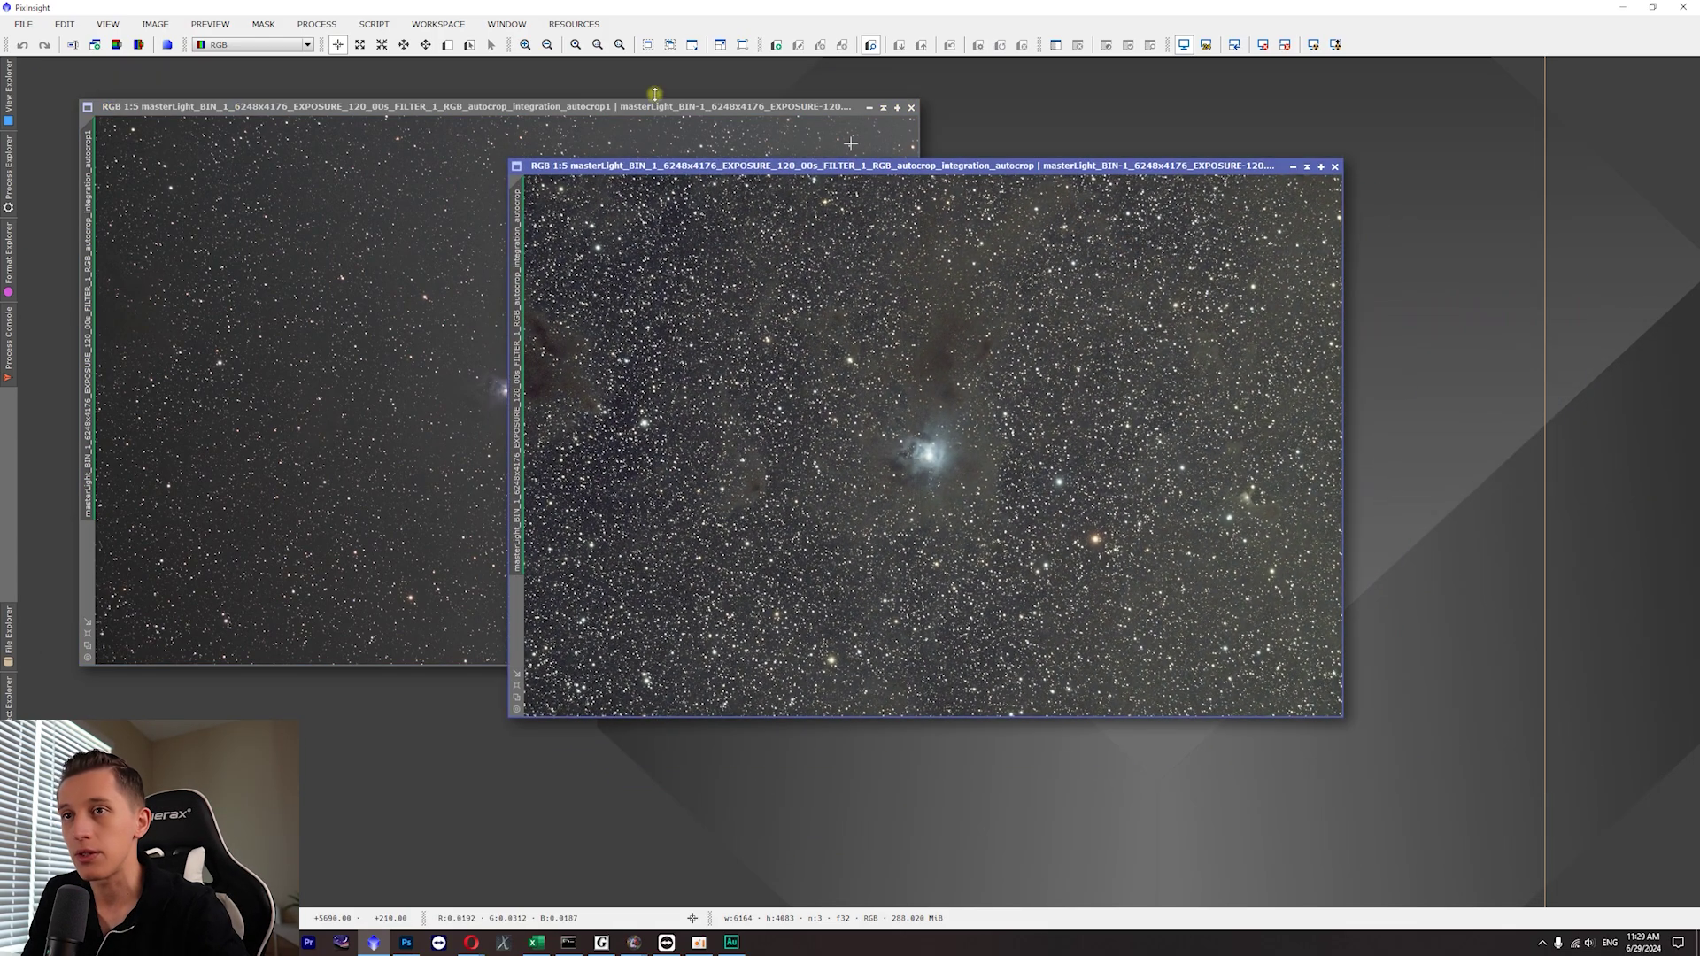
left_click_drag(623, 113, 1047, 169)
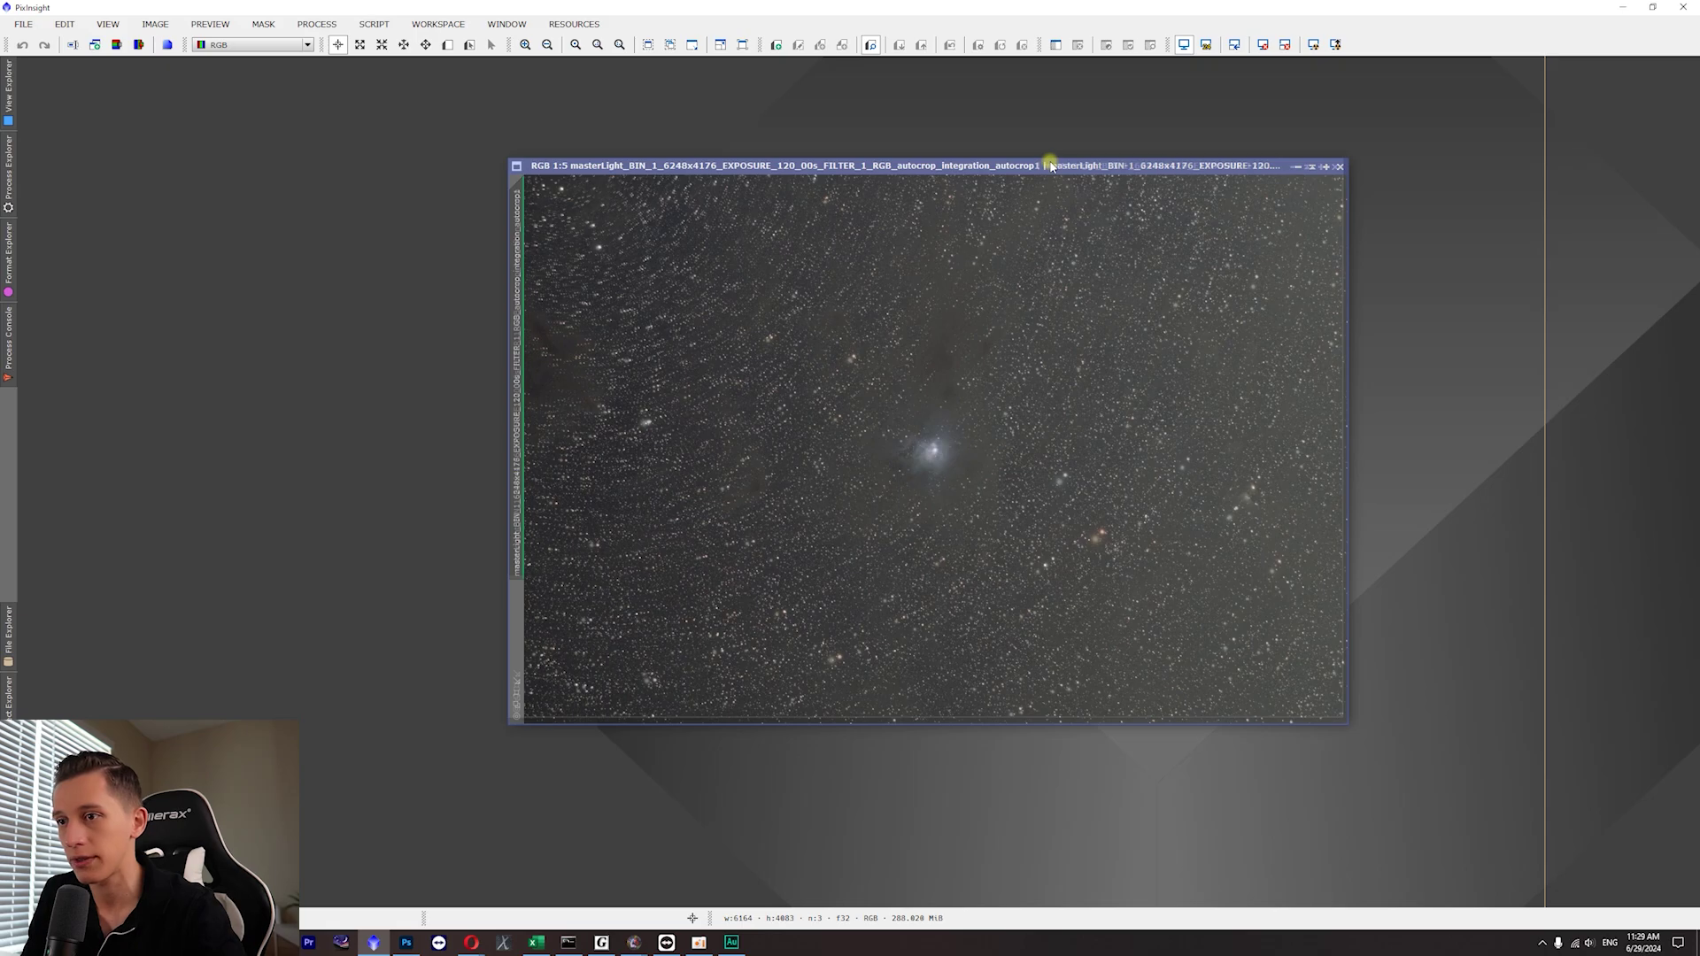
left_click_drag(1050, 168, 960, 192)
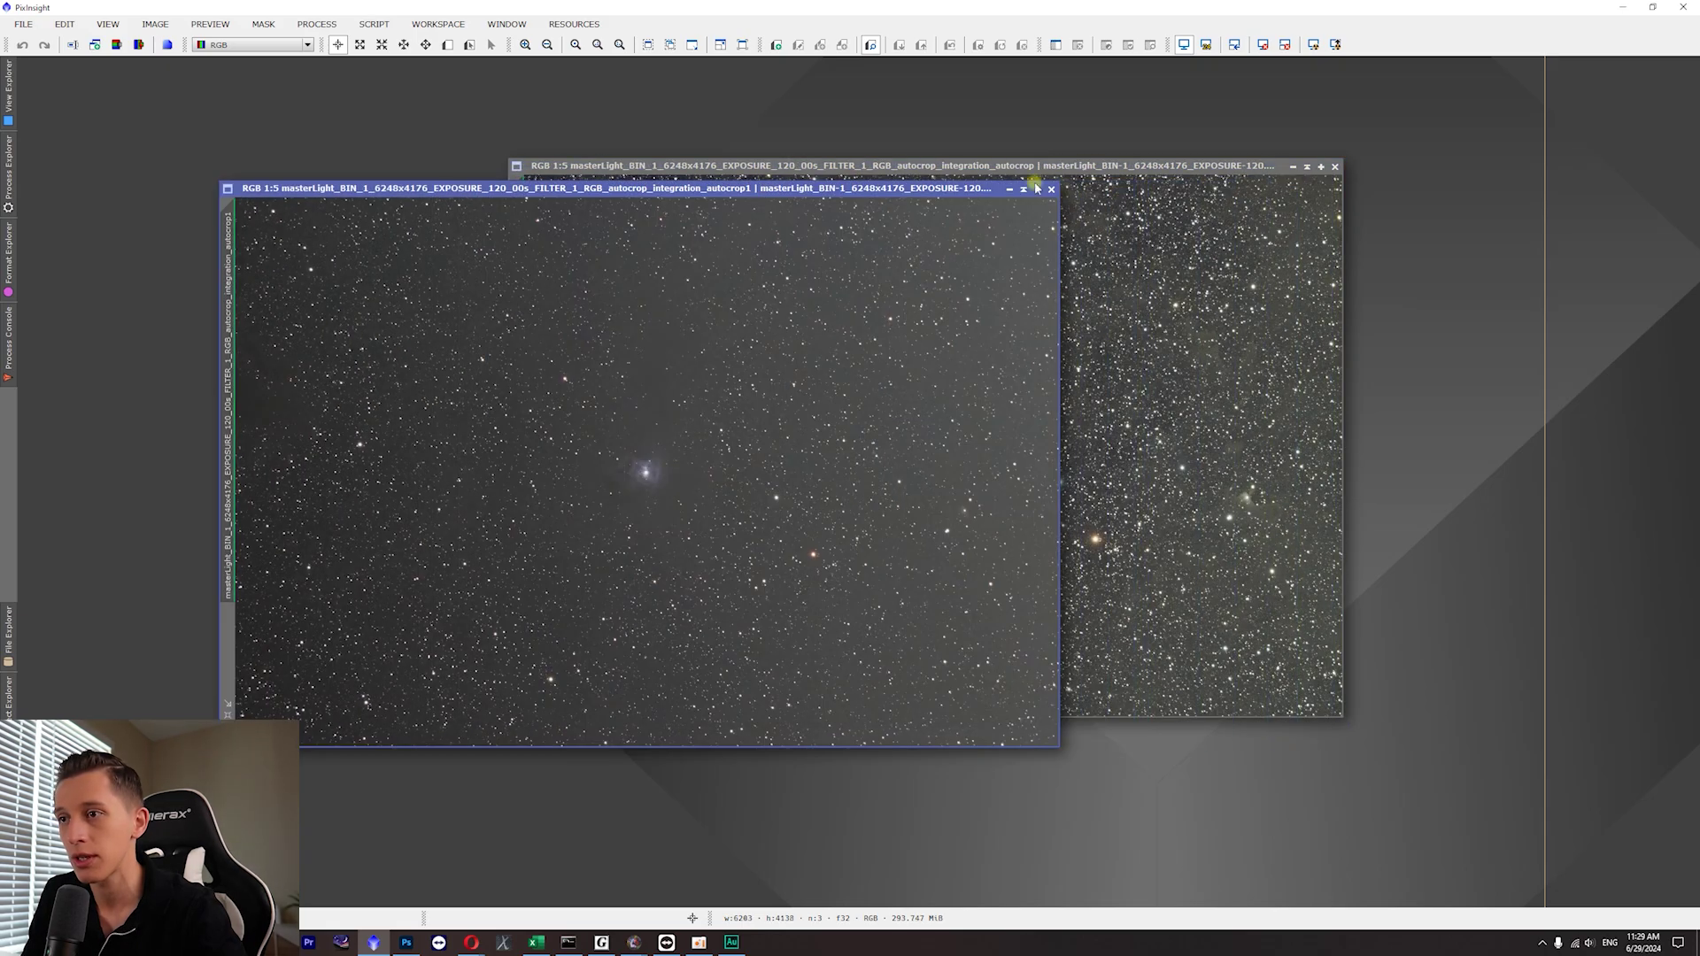
left_click_drag(1061, 168, 1170, 188)
- Register the Bortle_6 image to the Bortle_2 image with StarAlignment
left_click(316, 24)
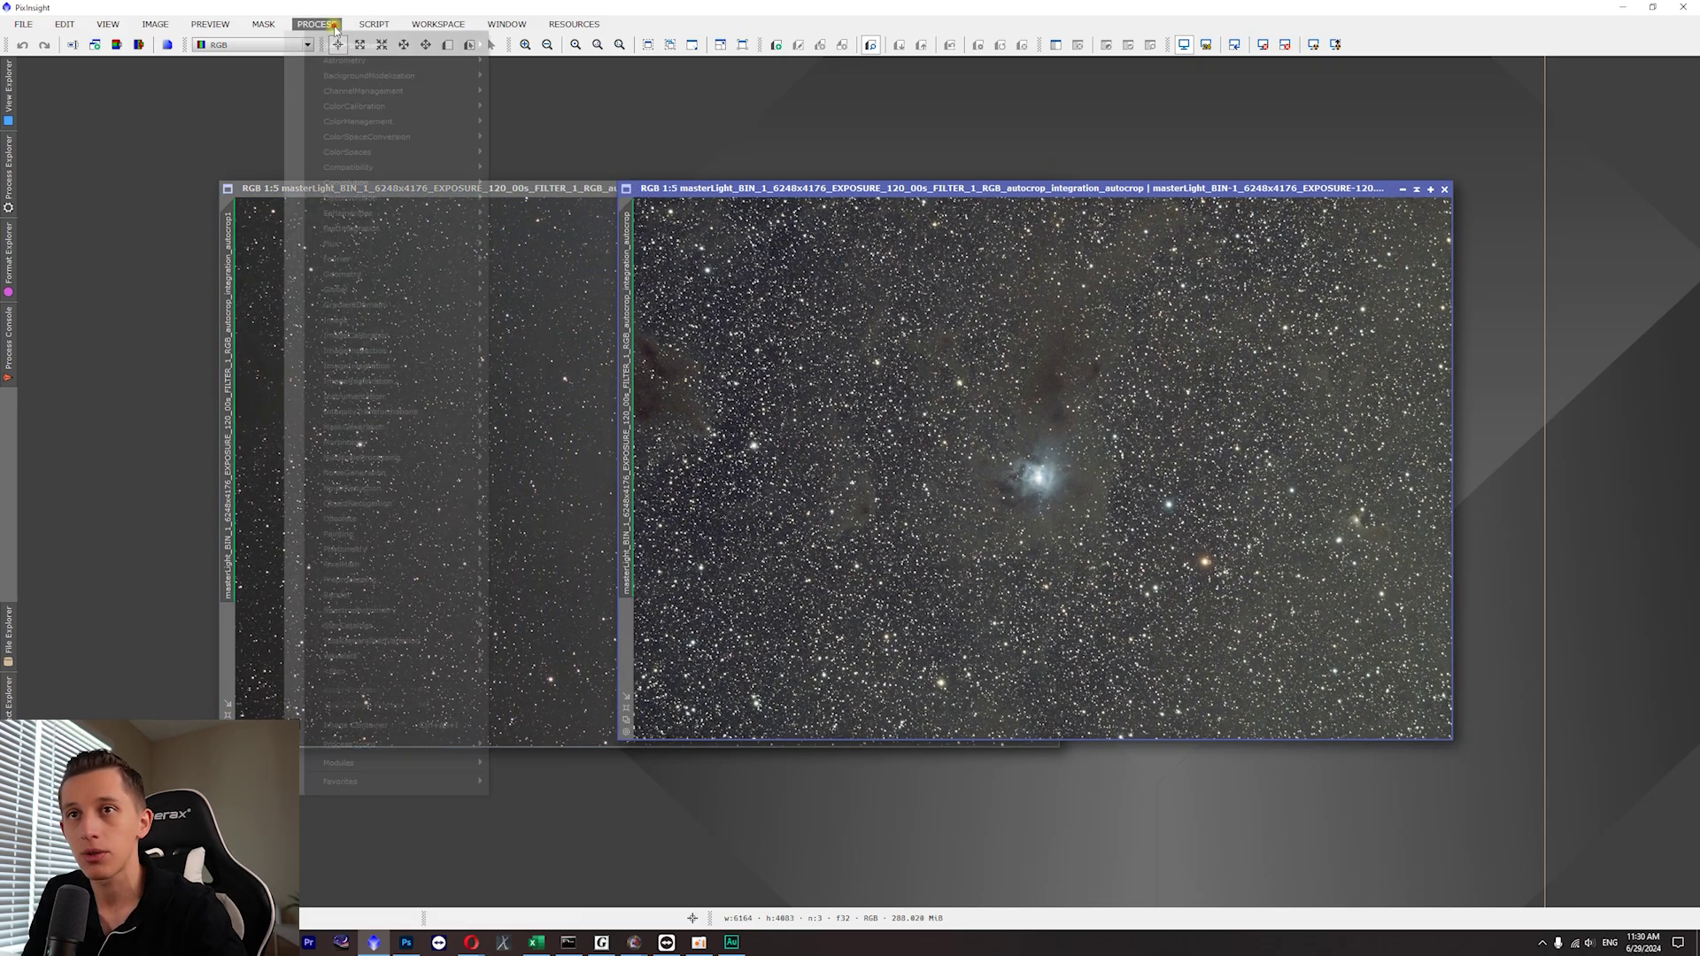
left_click(353, 44)
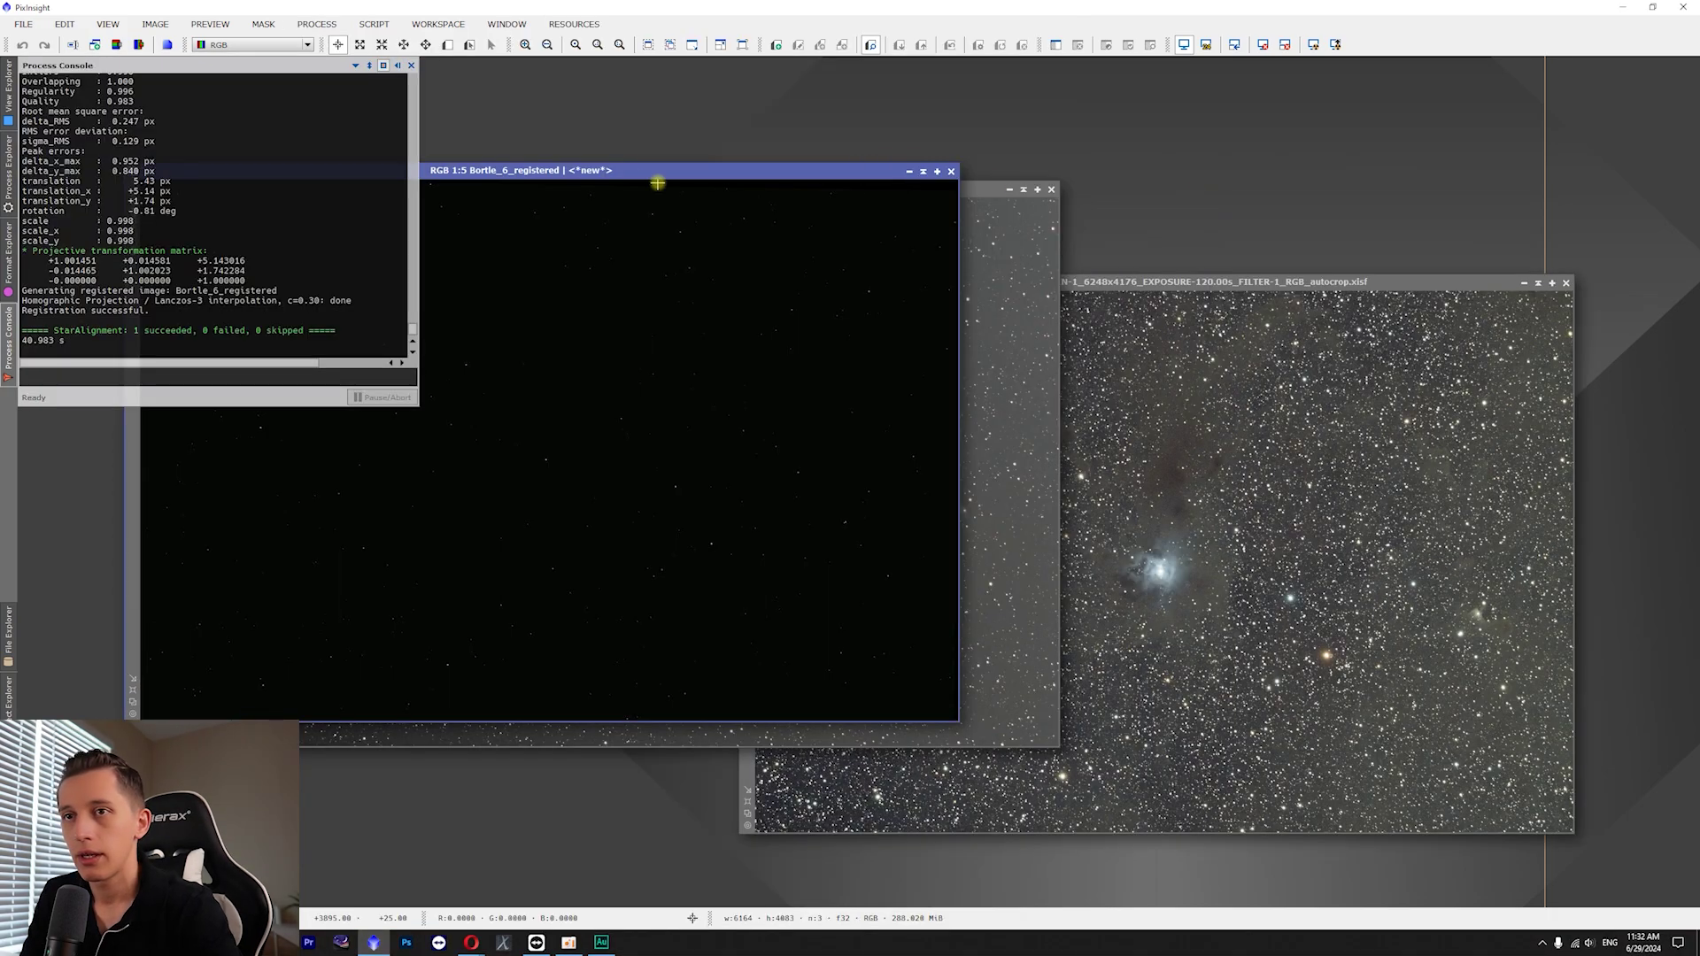
left_click_drag(656, 178, 1117, 263)
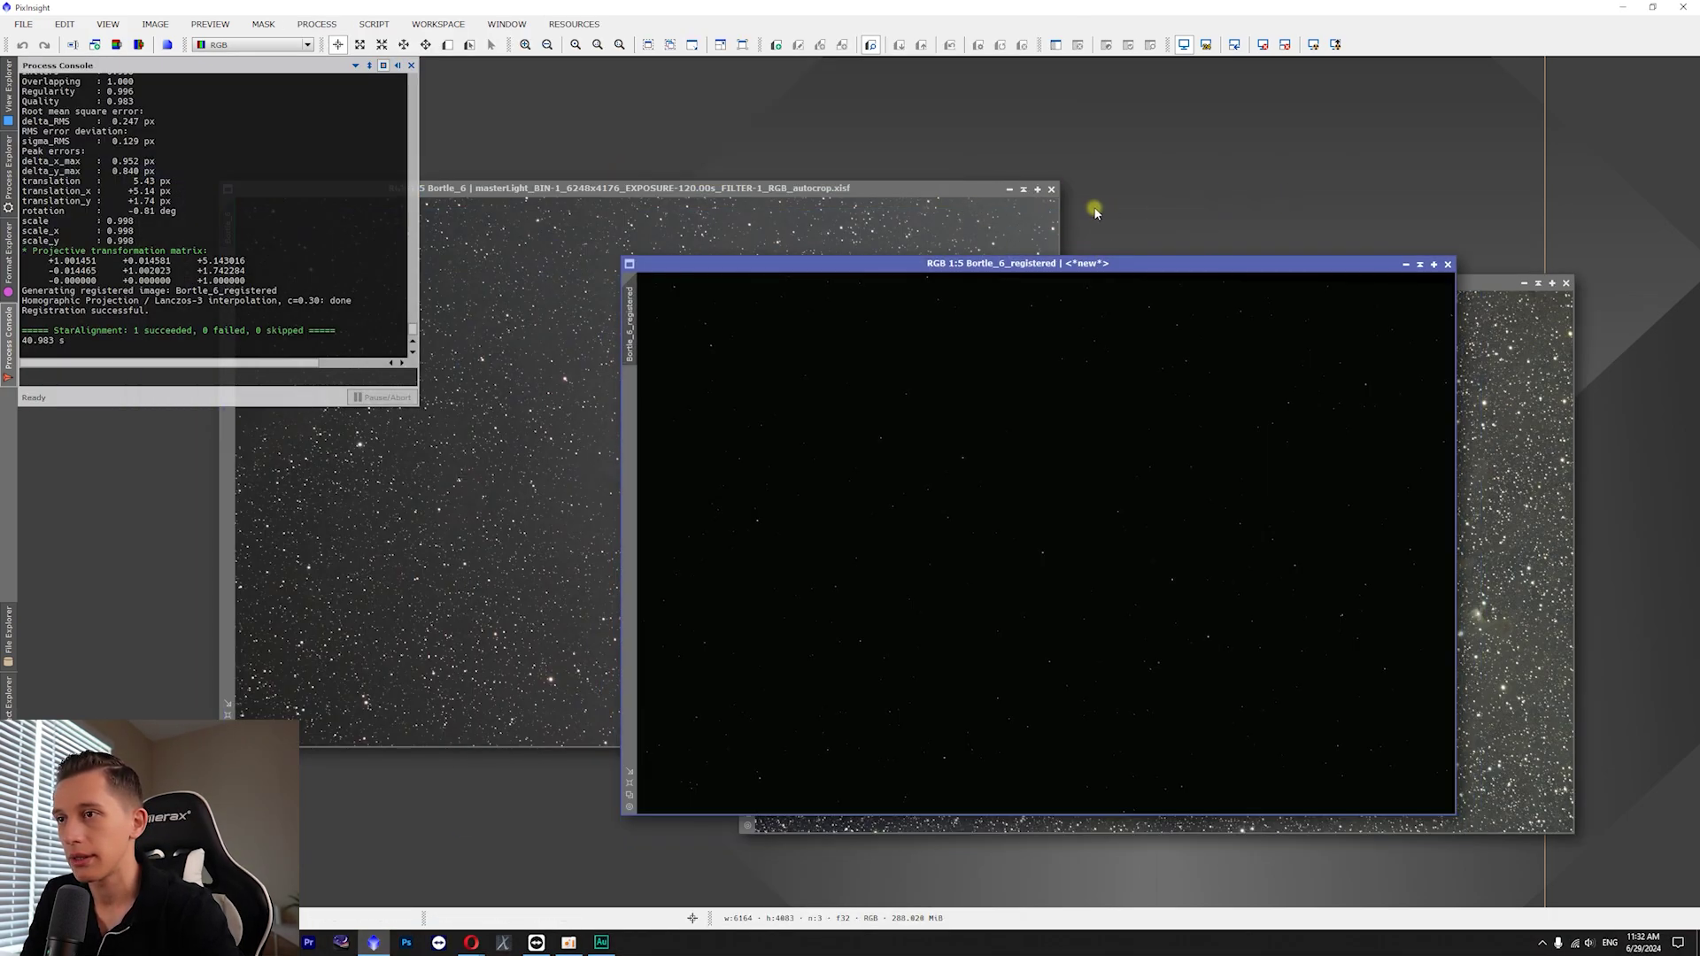
- Close the original Bortle_6 image without saving and auto-stretch the registered copy
left_click(1051, 189)
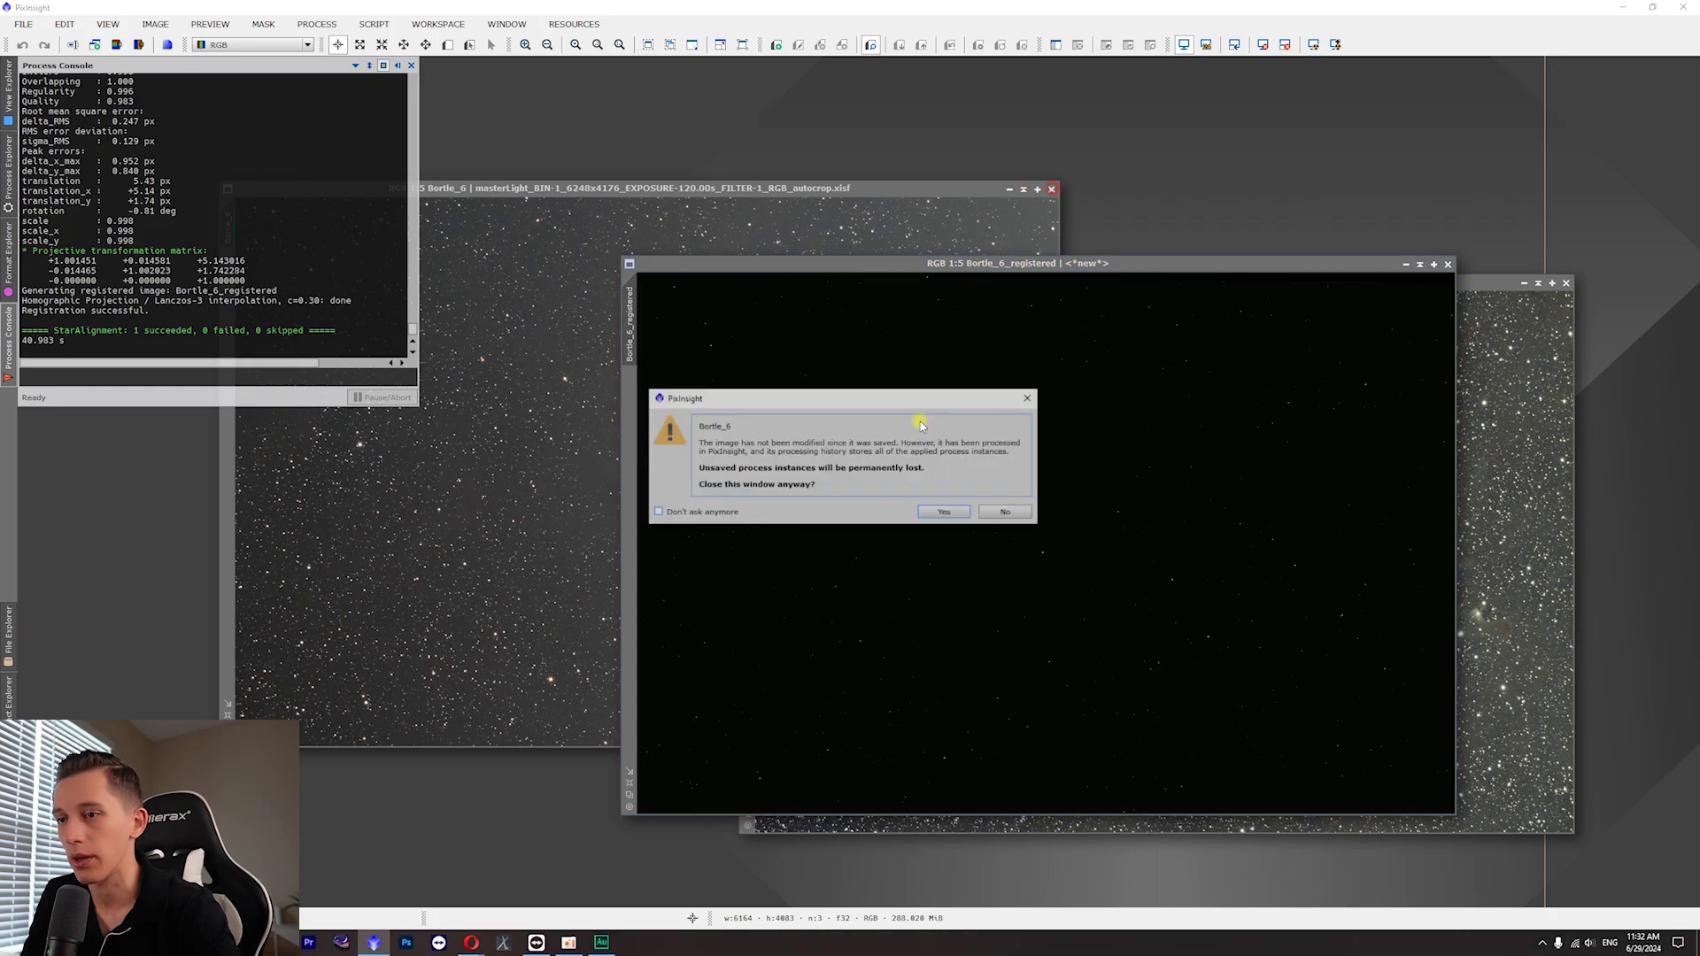
left_click(943, 511)
left_click_drag(1086, 271, 1028, 253)
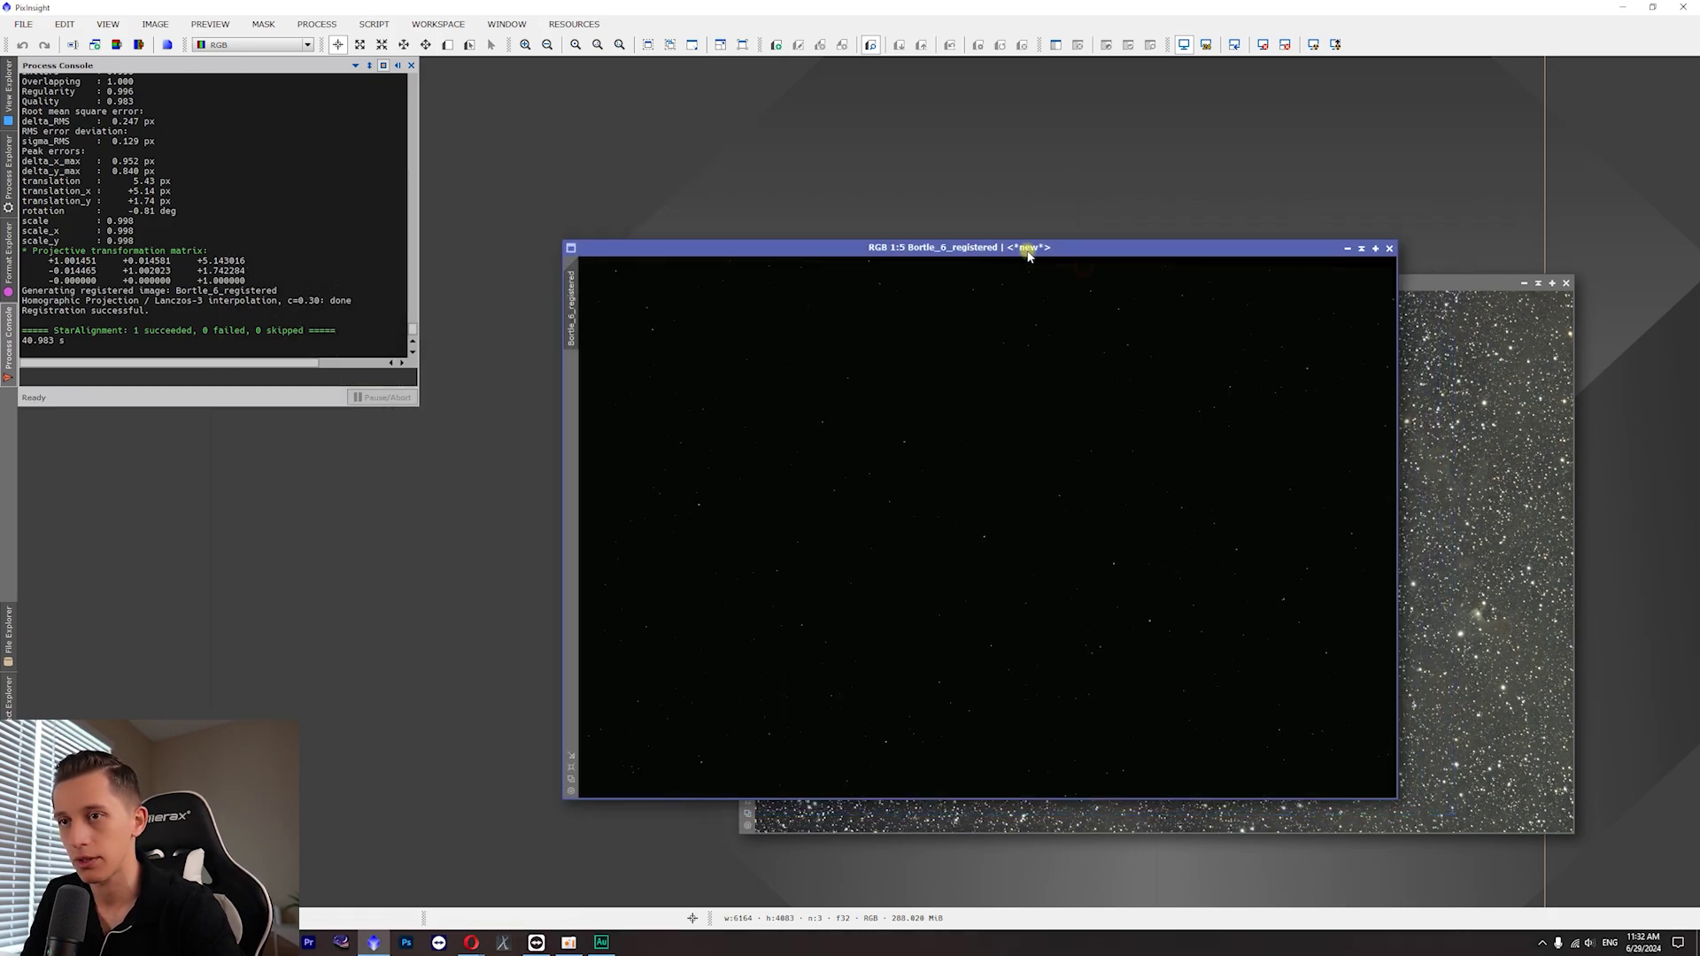
key("ctrl+a")
- Stack Bortle_2 and Bortle_6_registered exactly over each other and flip between them to check the star alignment
left_click_drag(1449, 282, 1343, 239)
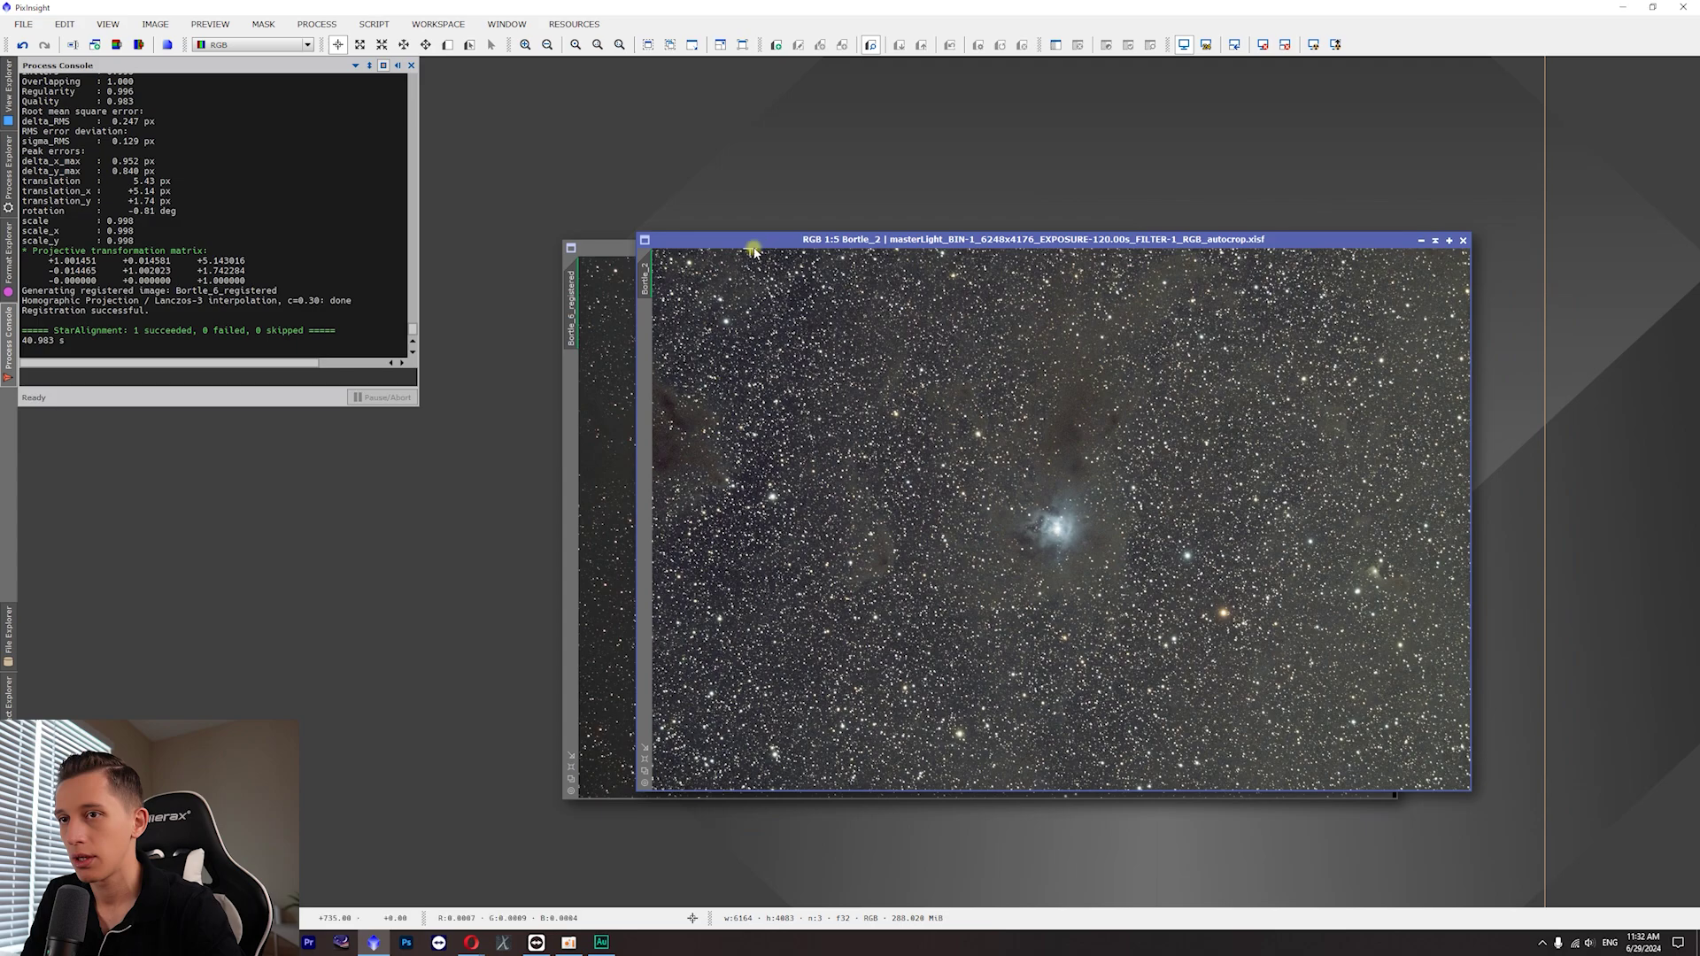
left_click_drag(623, 244, 694, 238)
key("ctrl+Page_Down")
key("ctrl+Page_Down")
key("ctrl+Page_Down")
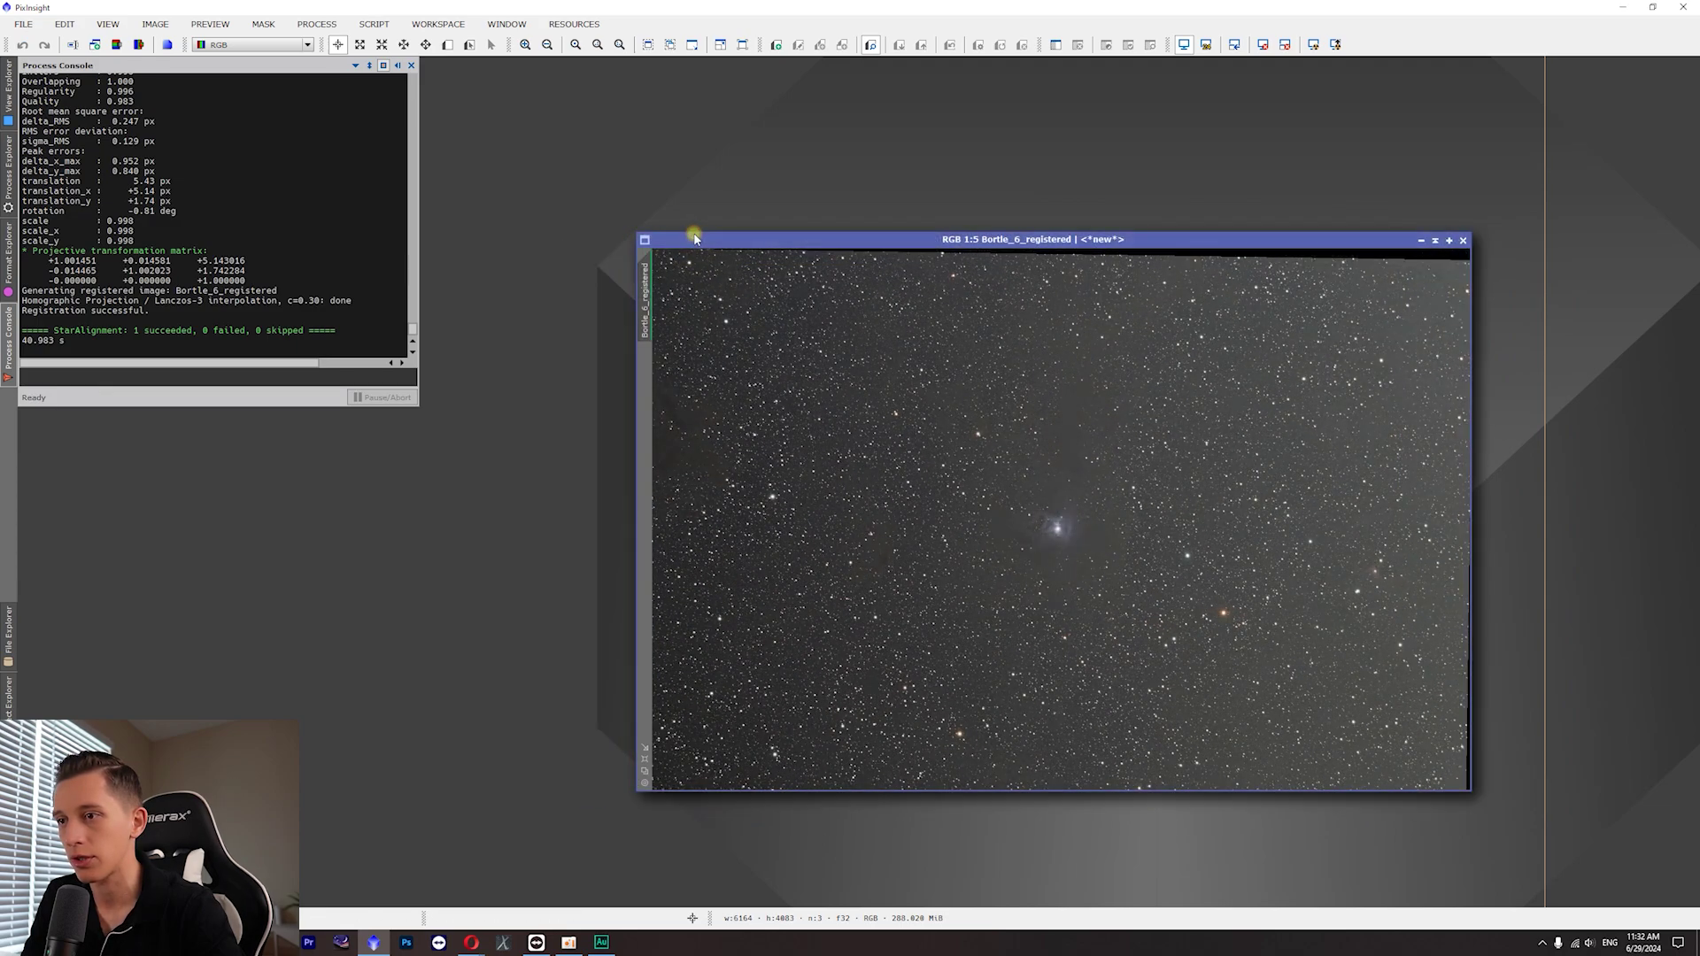
left_click_drag(701, 239, 594, 341)
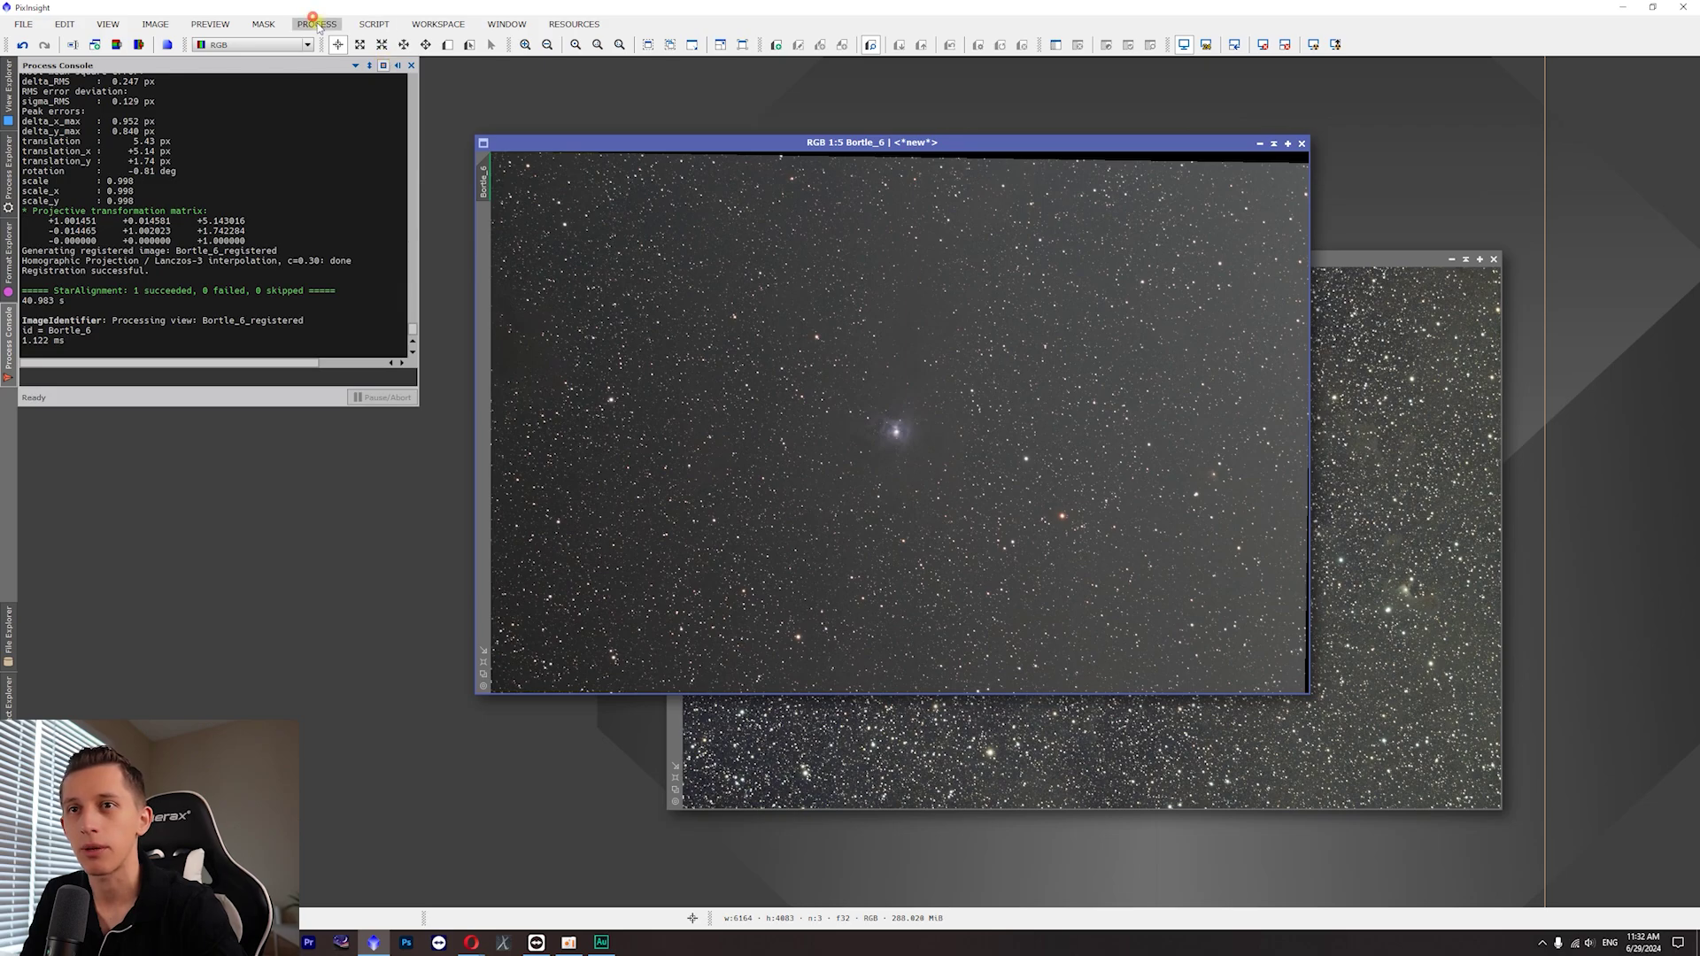
- Crop both images to about 6010 × 3875 px with DynamicCrop, leaving out the black registration borders of Bortle_6
left_click(316, 24)
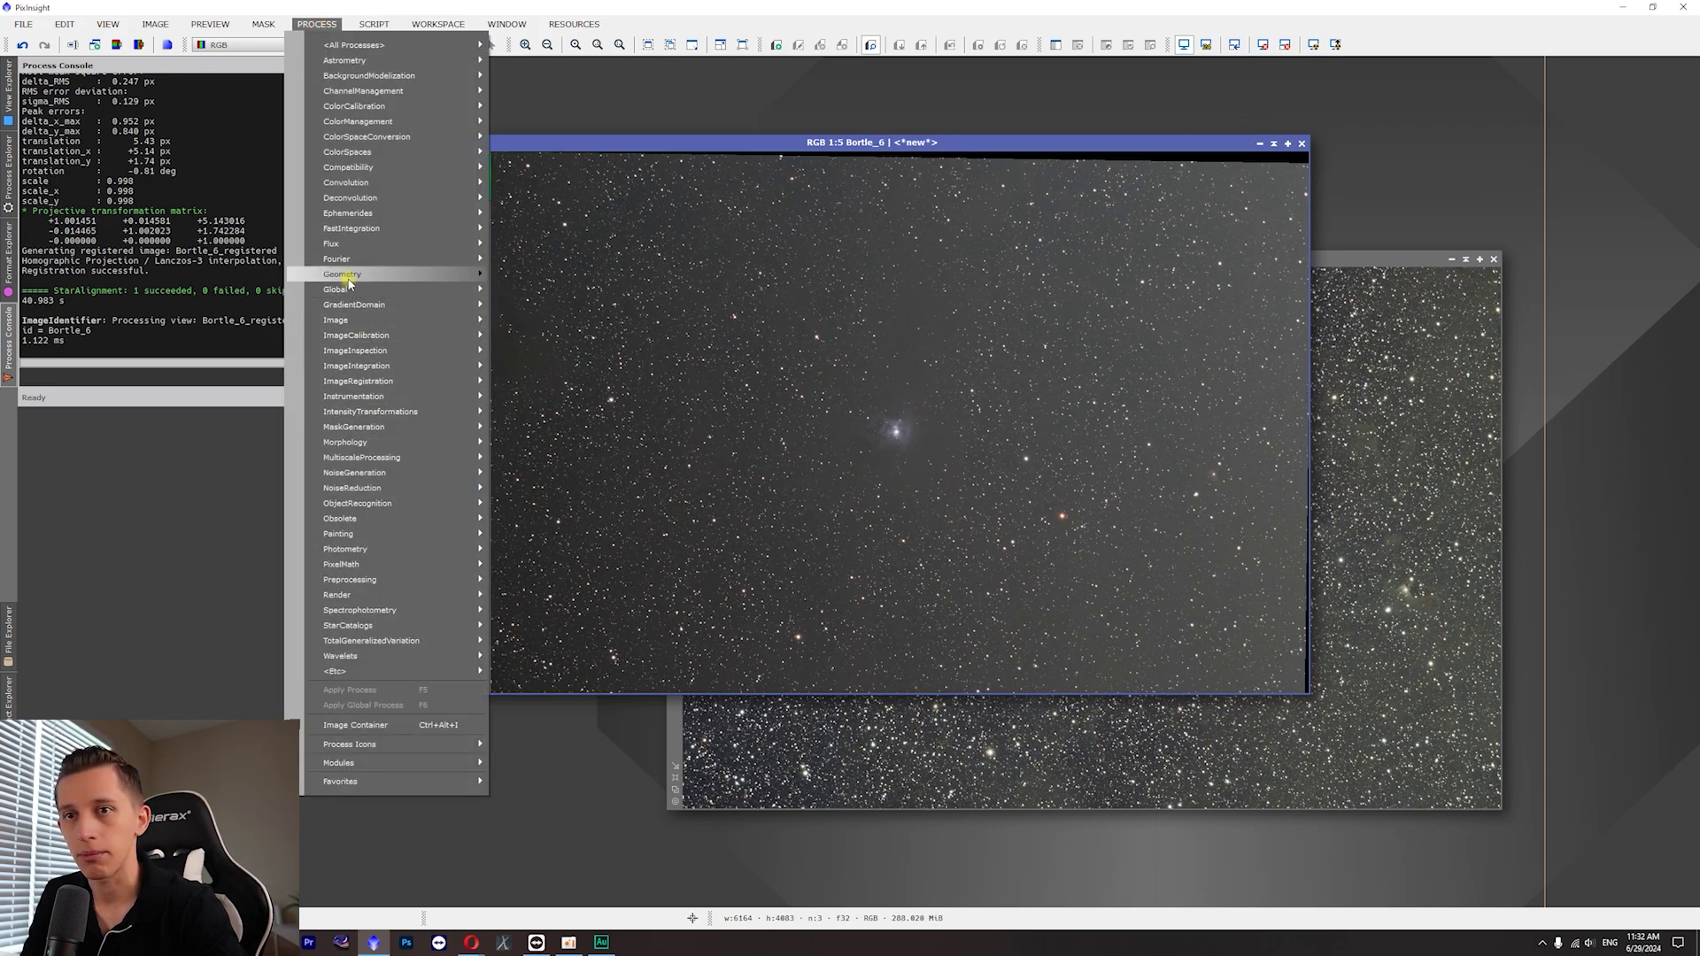
mouse_move(395, 273)
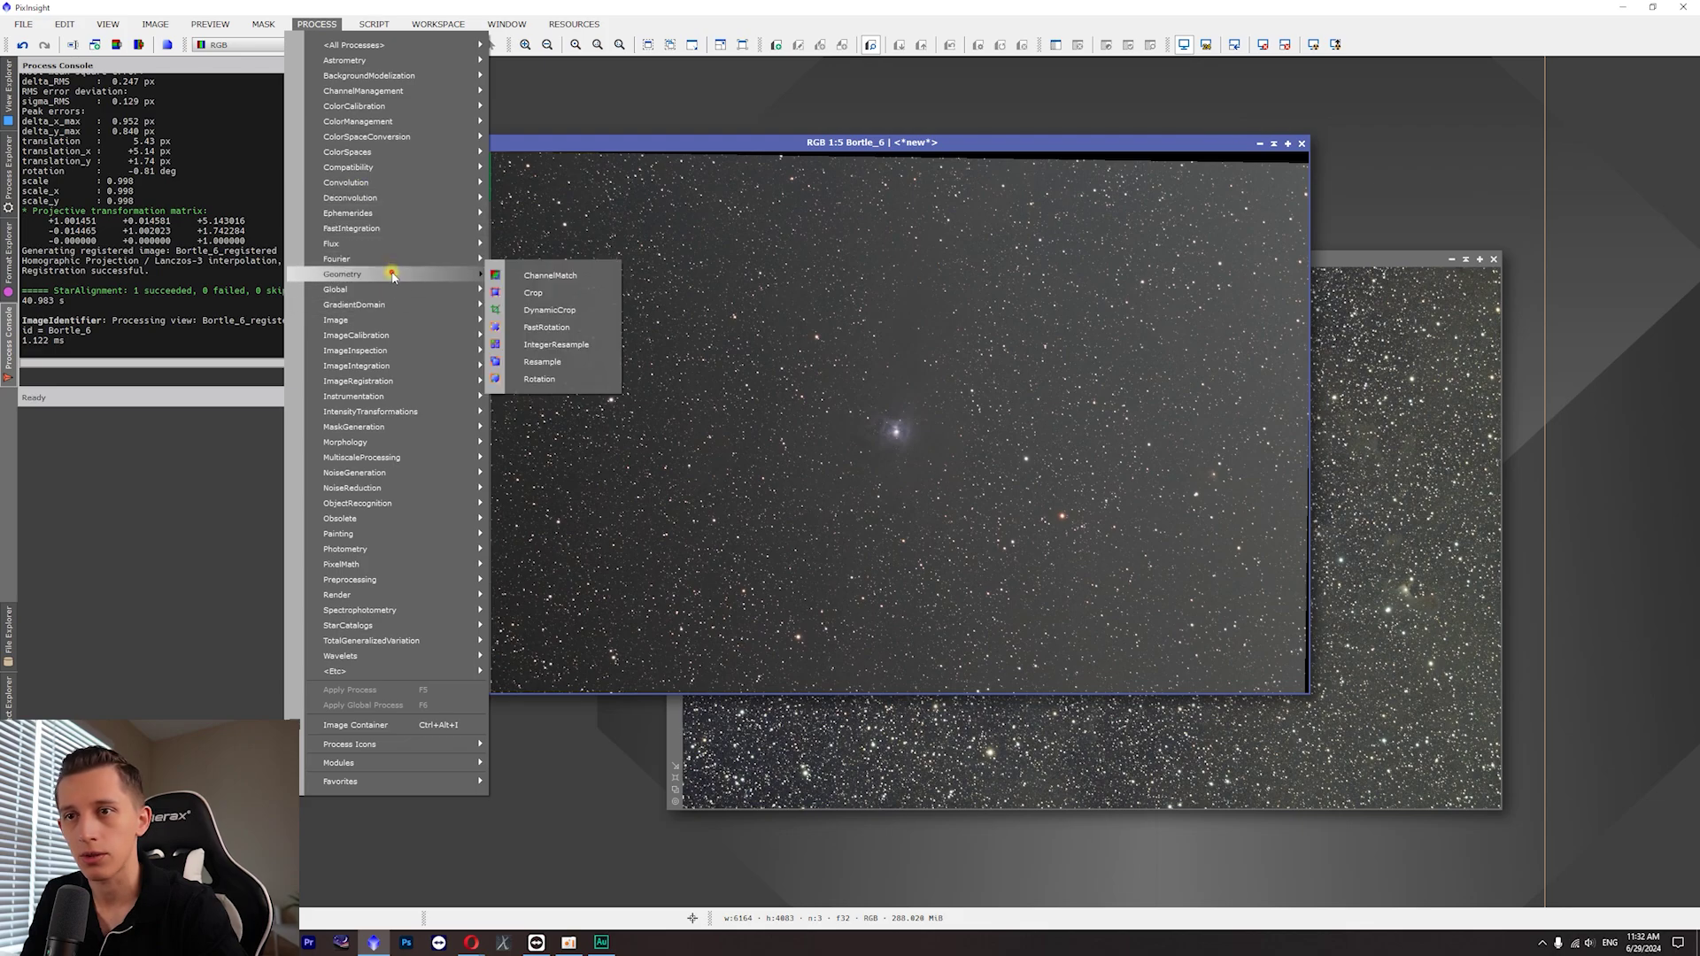
left_click(548, 310)
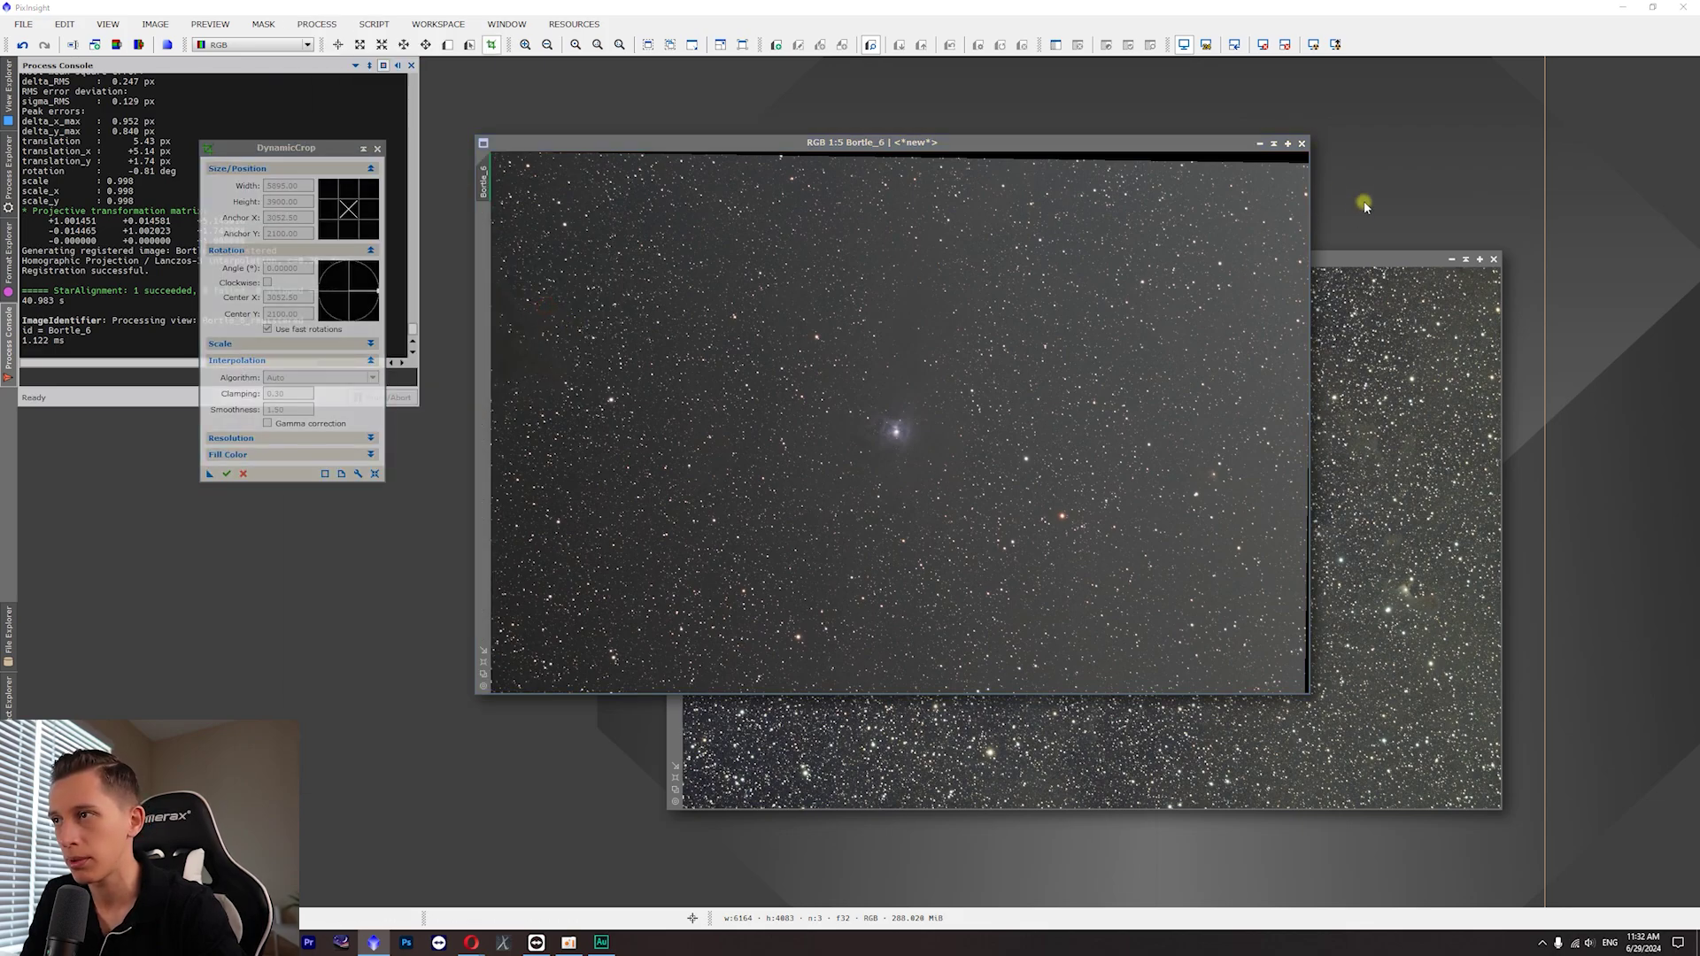
left_click_drag(1294, 174, 500, 687)
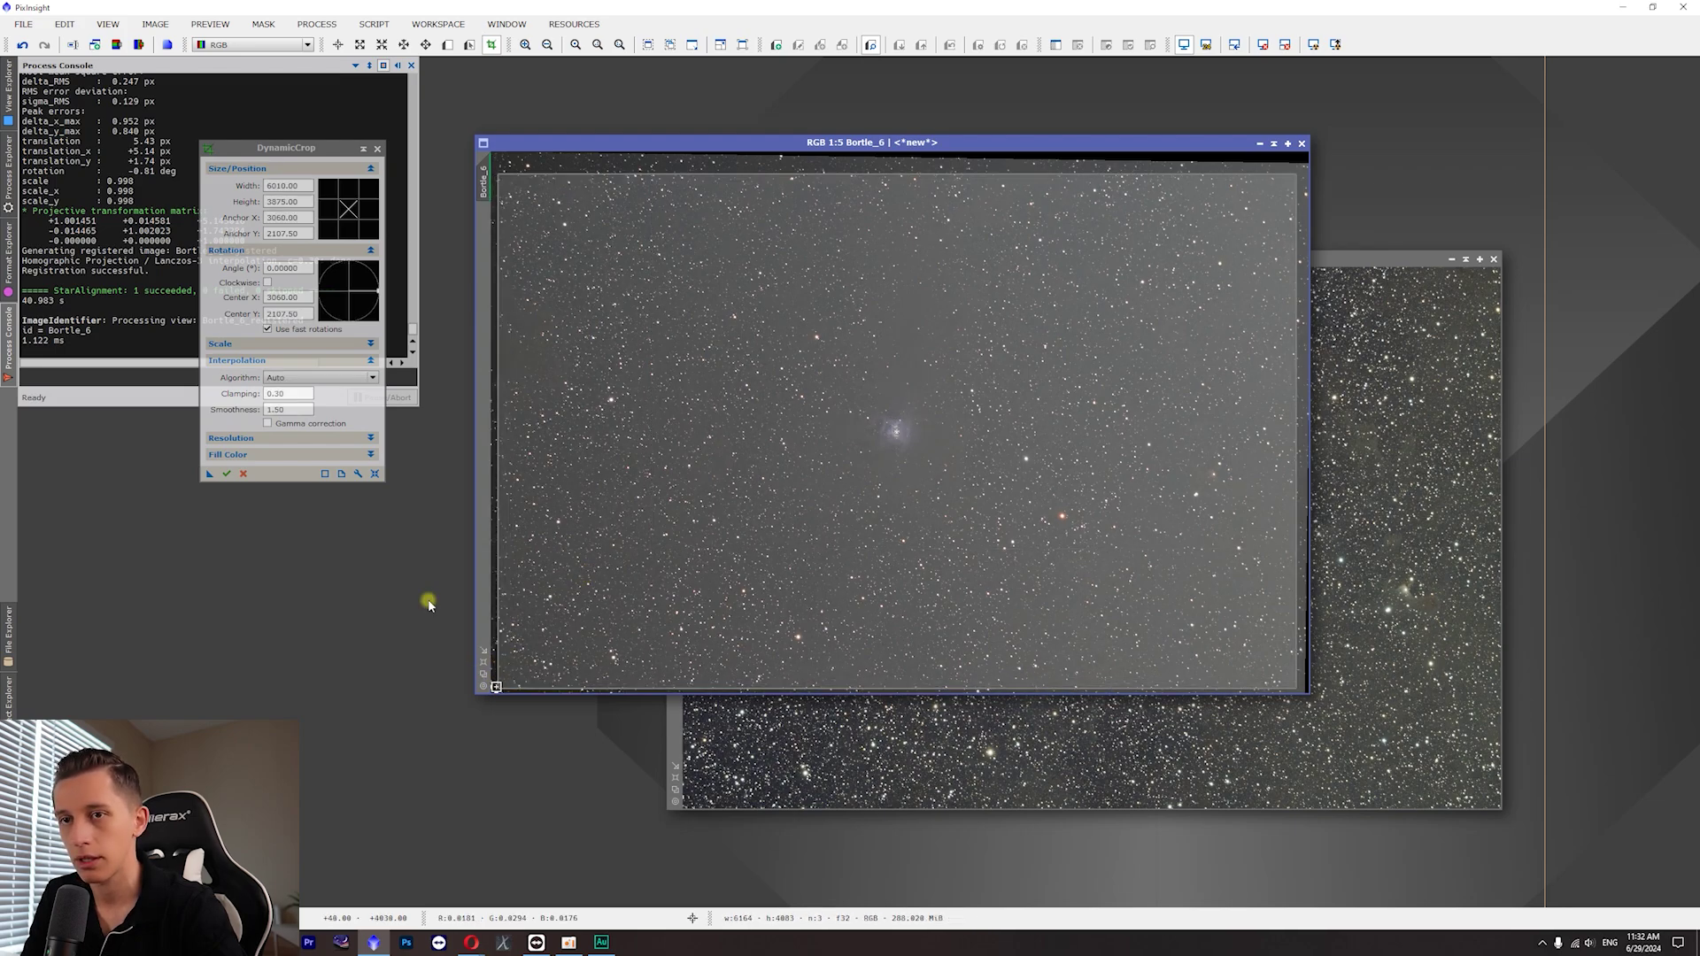
left_click(1461, 607)
left_click(226, 475)
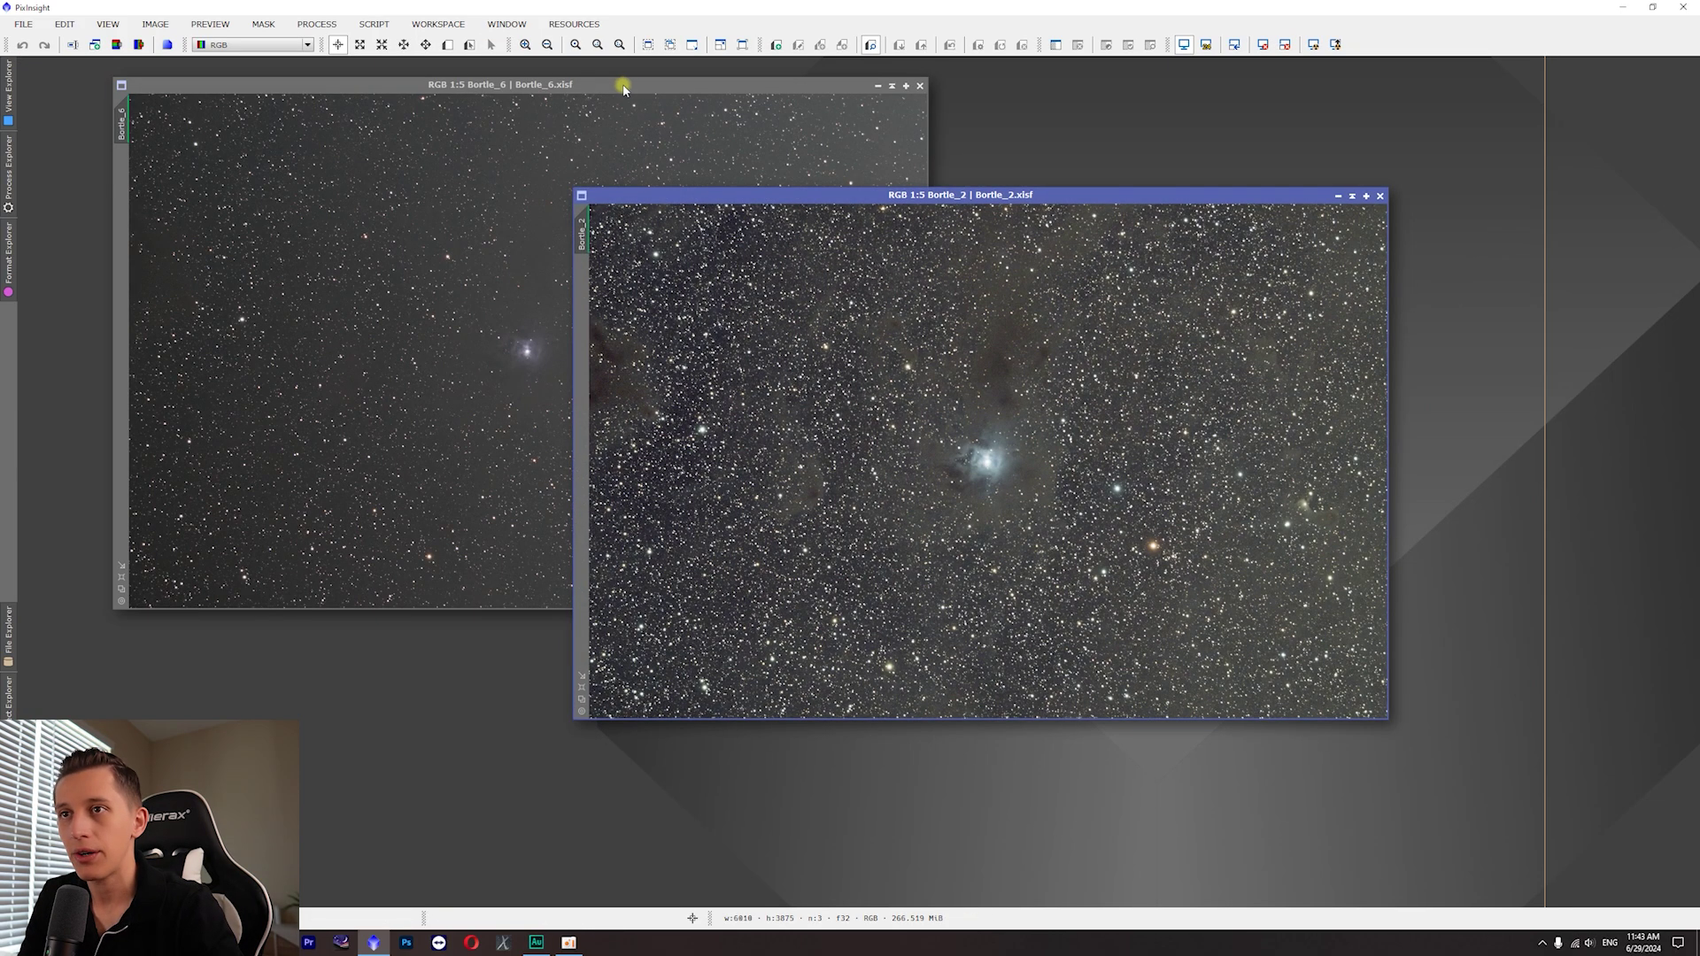
- Compare the cropped Bortle_6 and Bortle_2 images by overlaying their windows and placing them apart
left_click_drag(619, 80, 1088, 199)
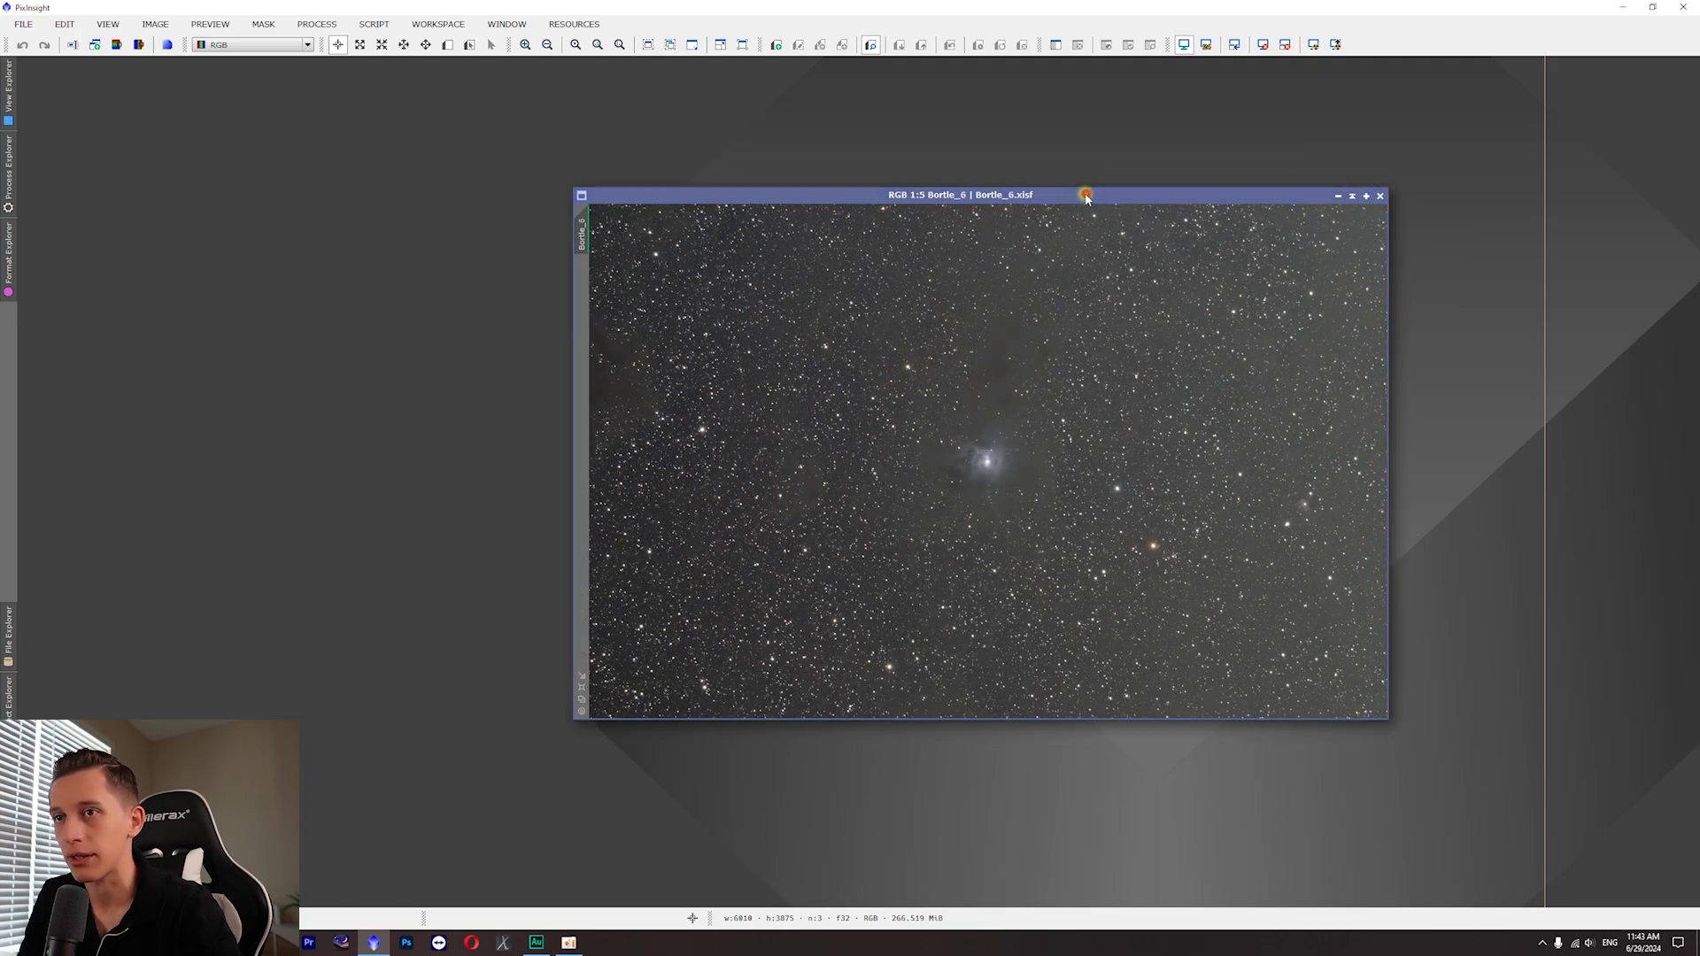
left_click_drag(1170, 203, 1417, 344)
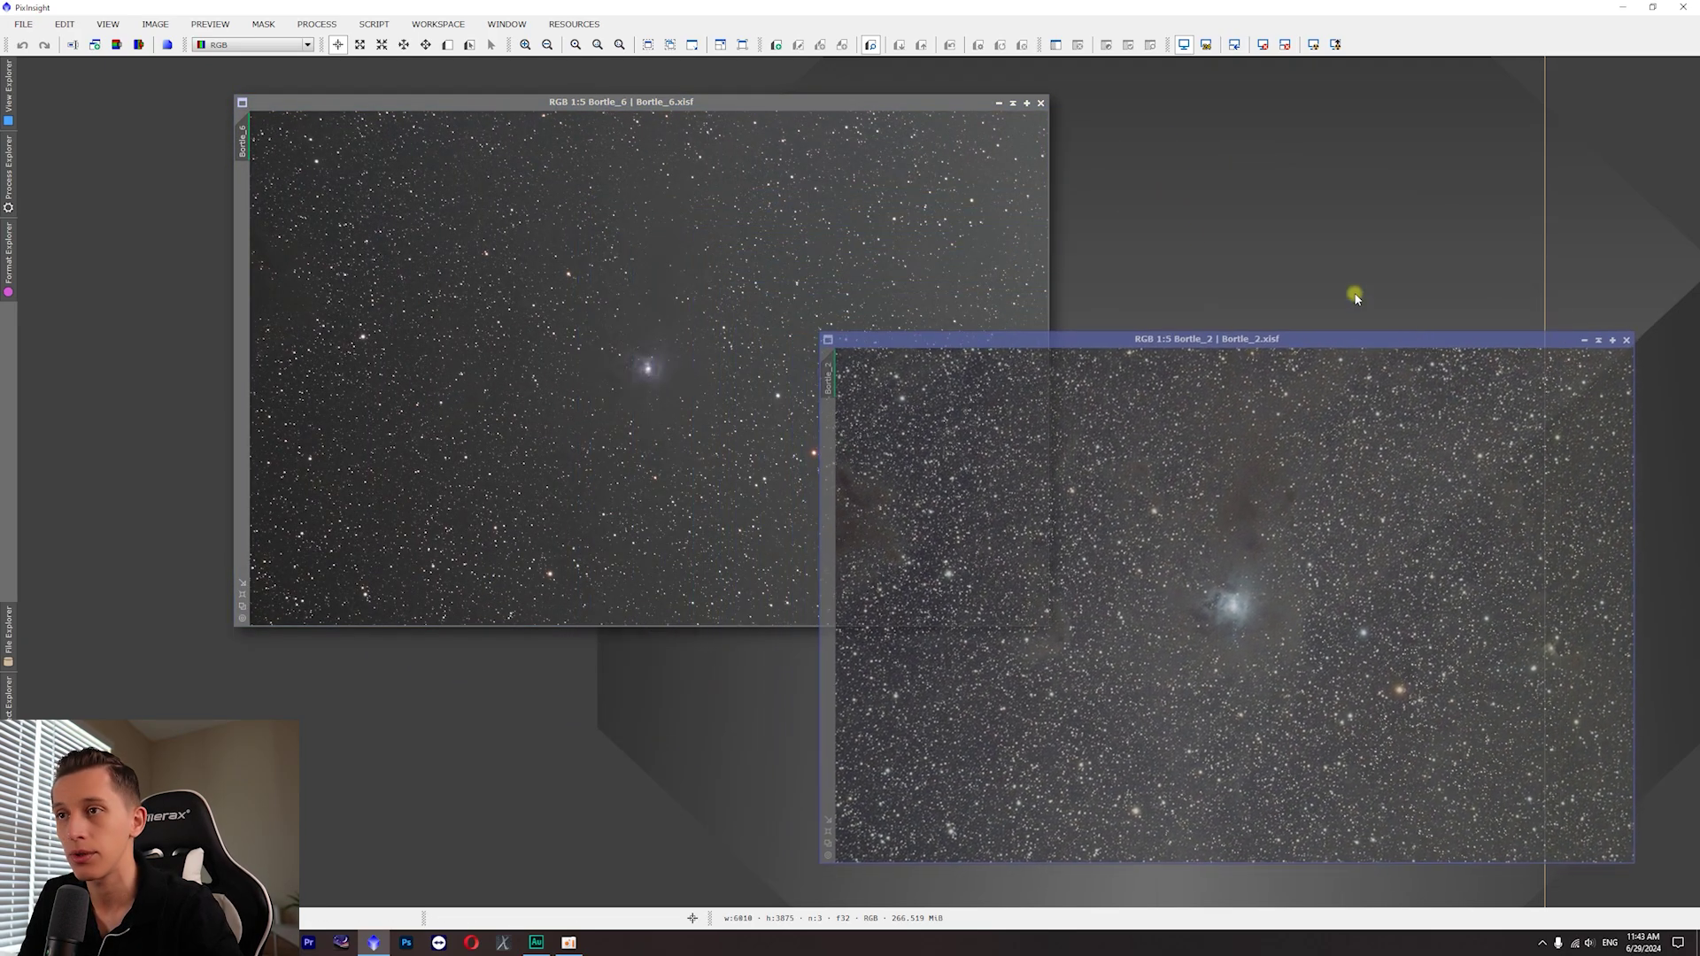
left_click_drag(653, 103, 564, 92)
left_click_drag(1140, 341, 1071, 292)
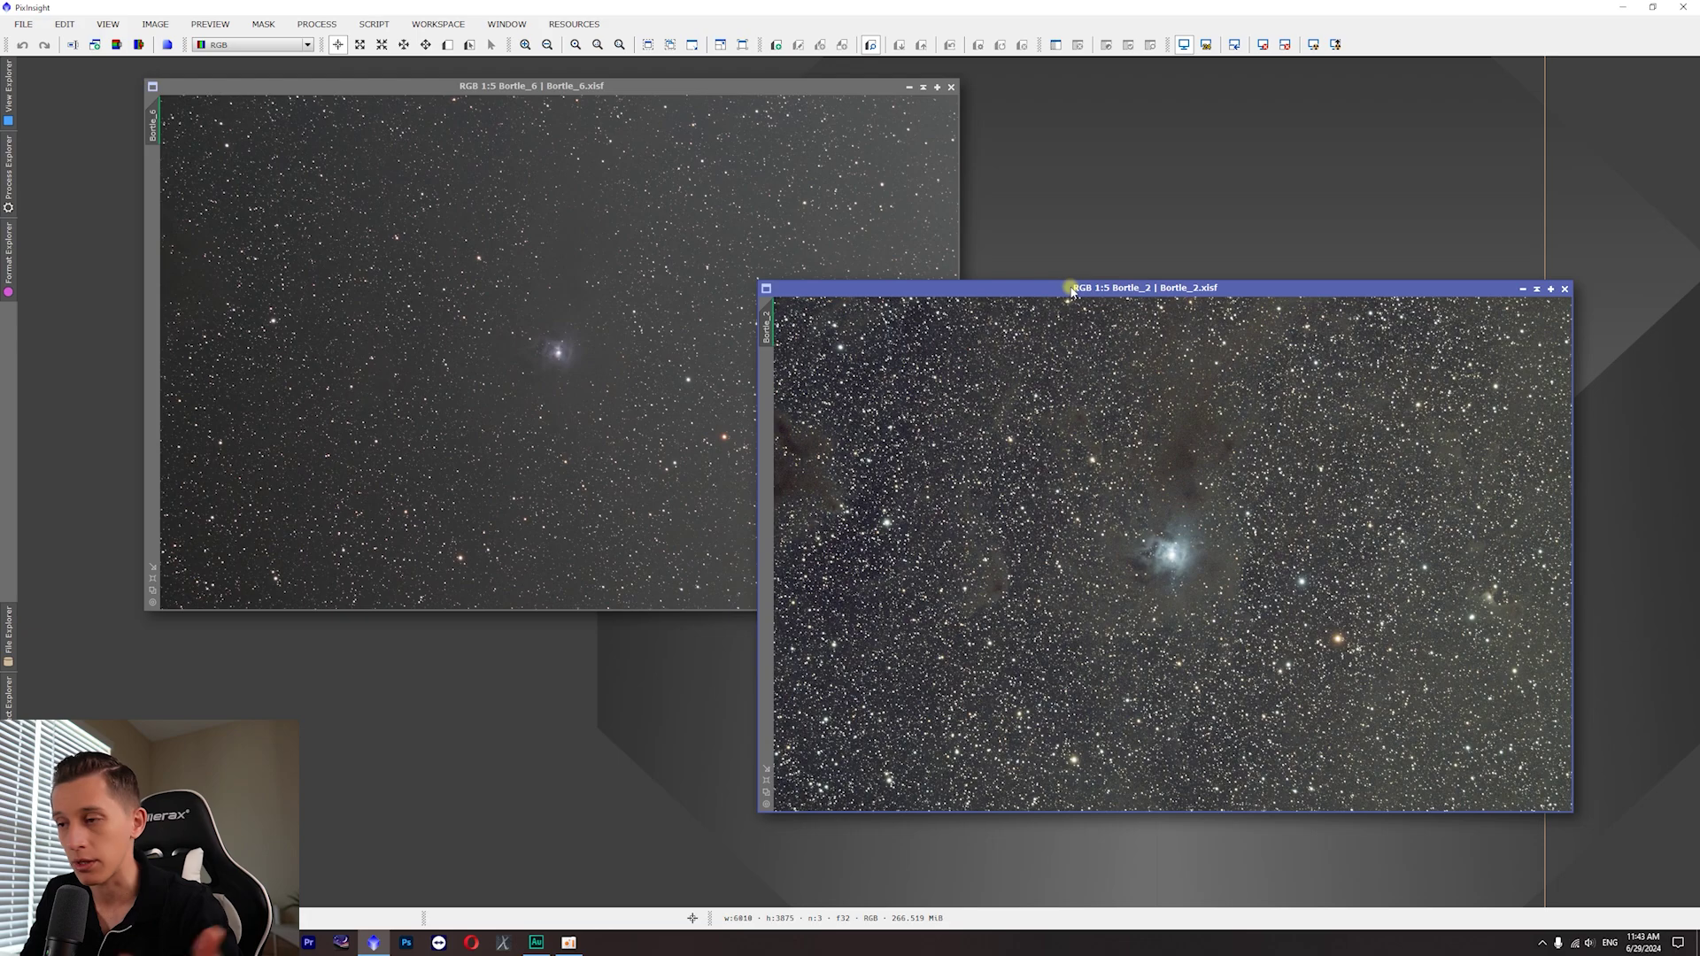
left_click_drag(1108, 291, 1132, 320)
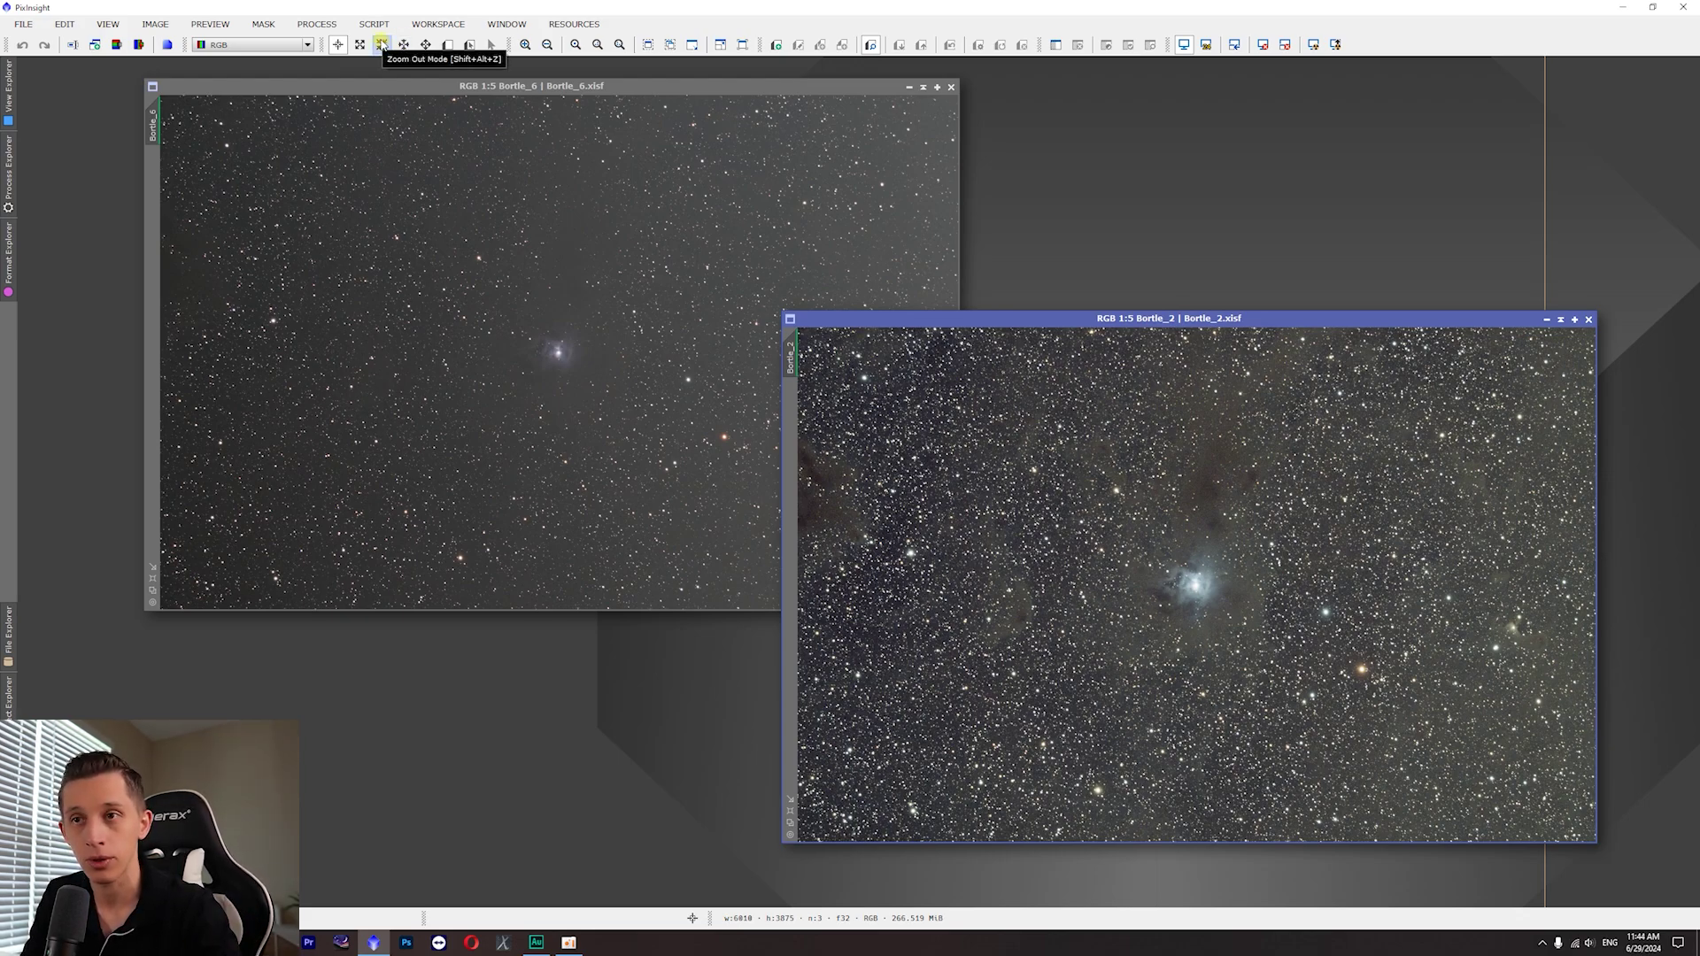
- Run BlurXTerminator with Correct Only on Bortle_2 and Bortle_6
left_click_drag(480, 89, 408, 79)
left_click_drag(1019, 319, 977, 275)
left_click(316, 24)
left_click(549, 227)
key("F5")
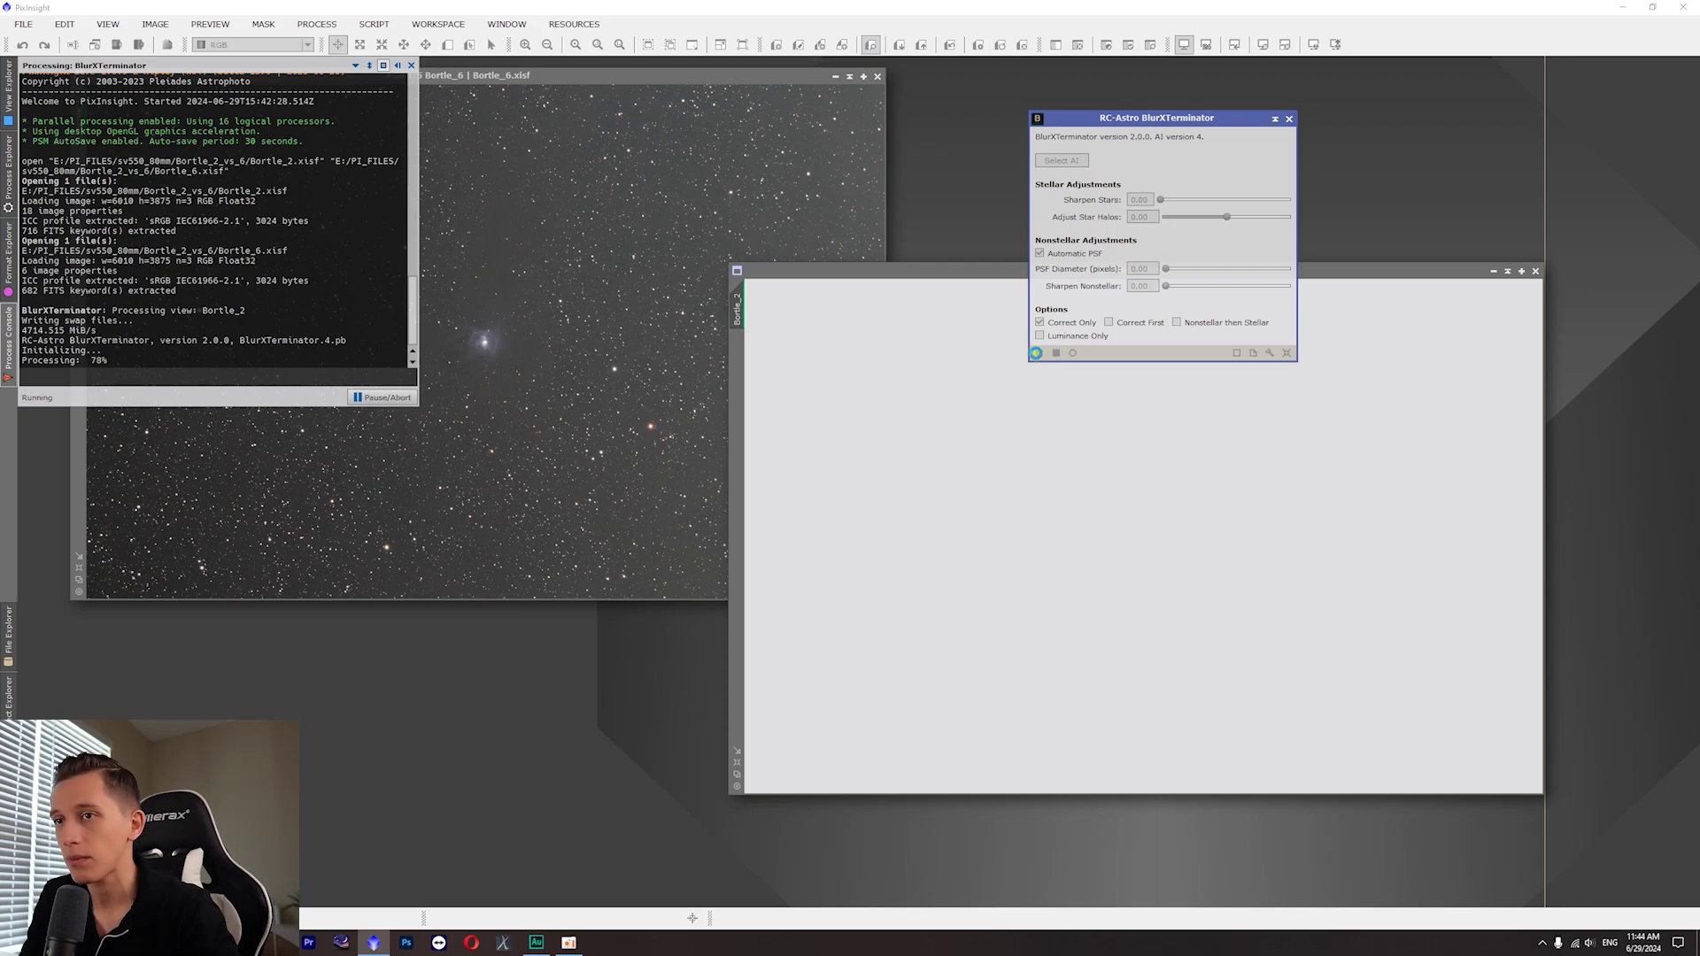
left_click_drag(1036, 353, 530, 119)
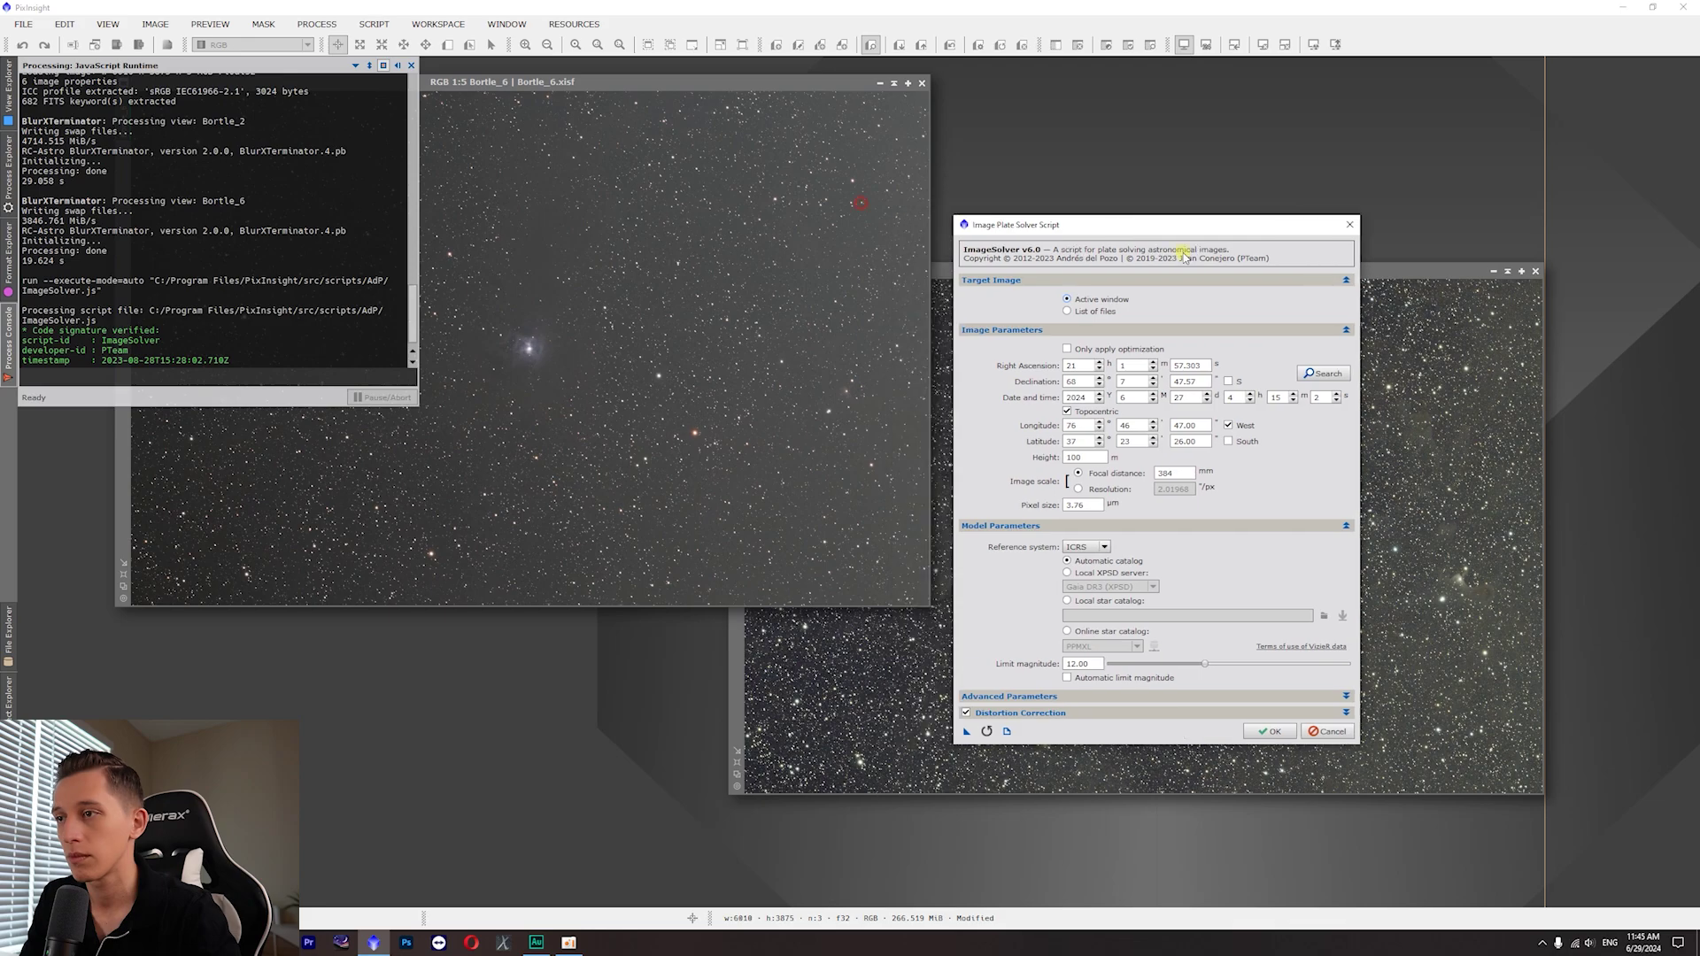
- Plate solve Bortle_6 and Bortle_2 with ImageSolver, using NGC 7023 as the searched target
type("NGC 7023")
key("Return")
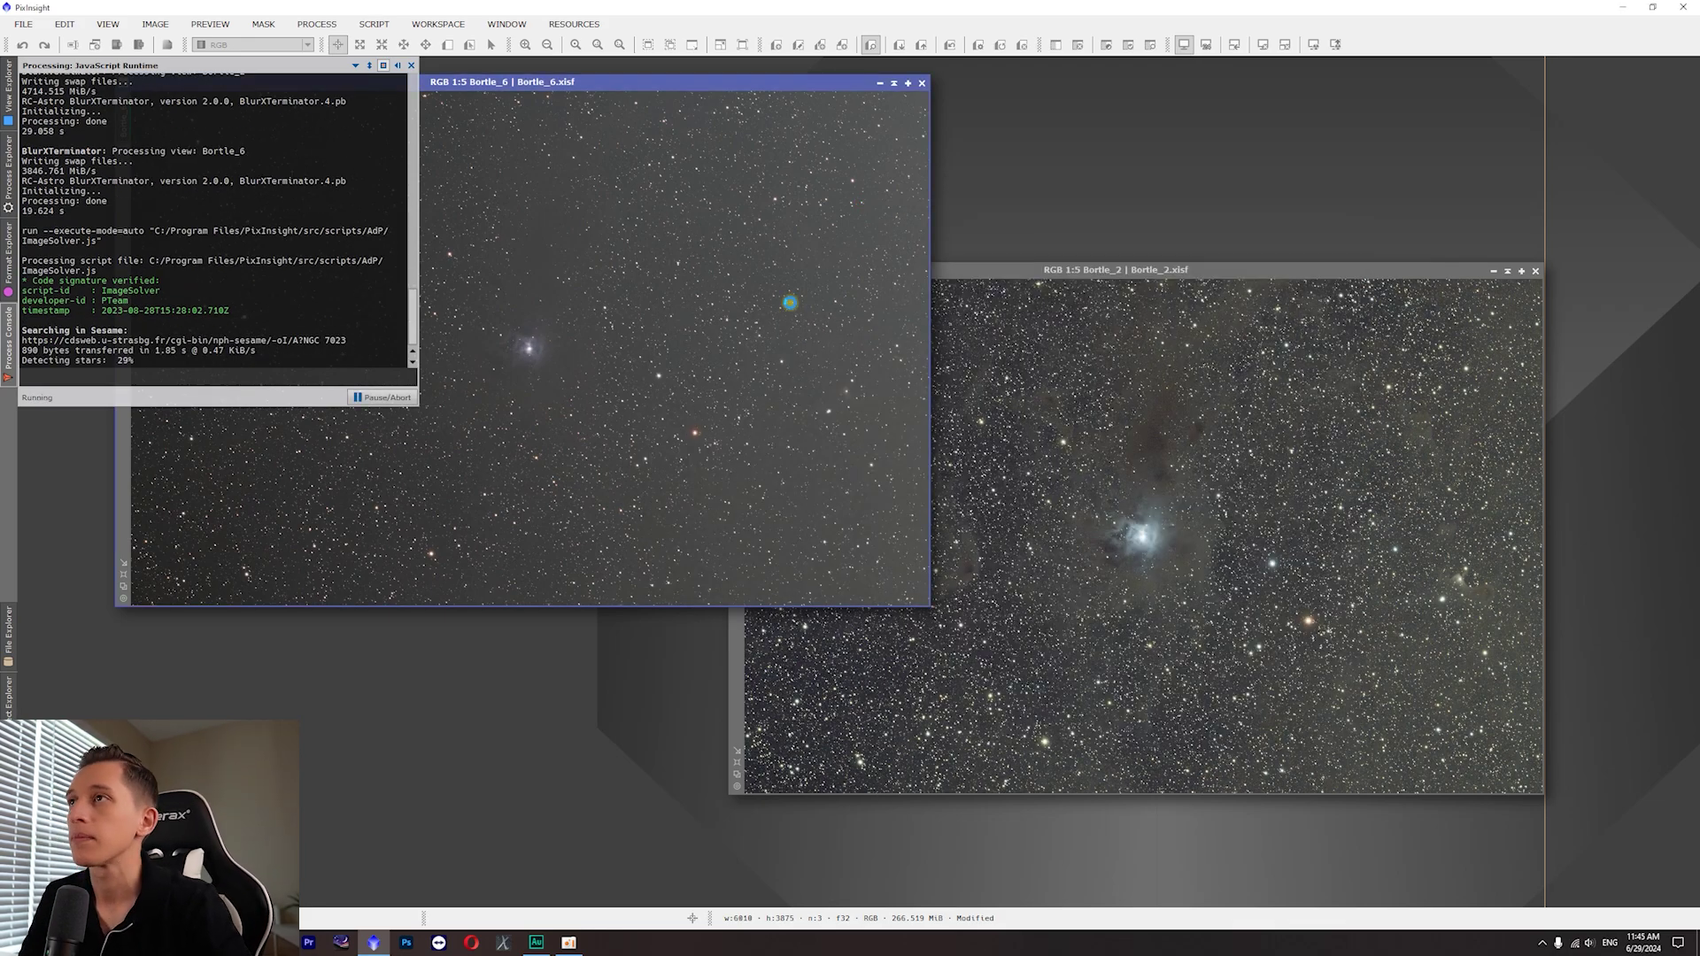
left_click(918, 375)
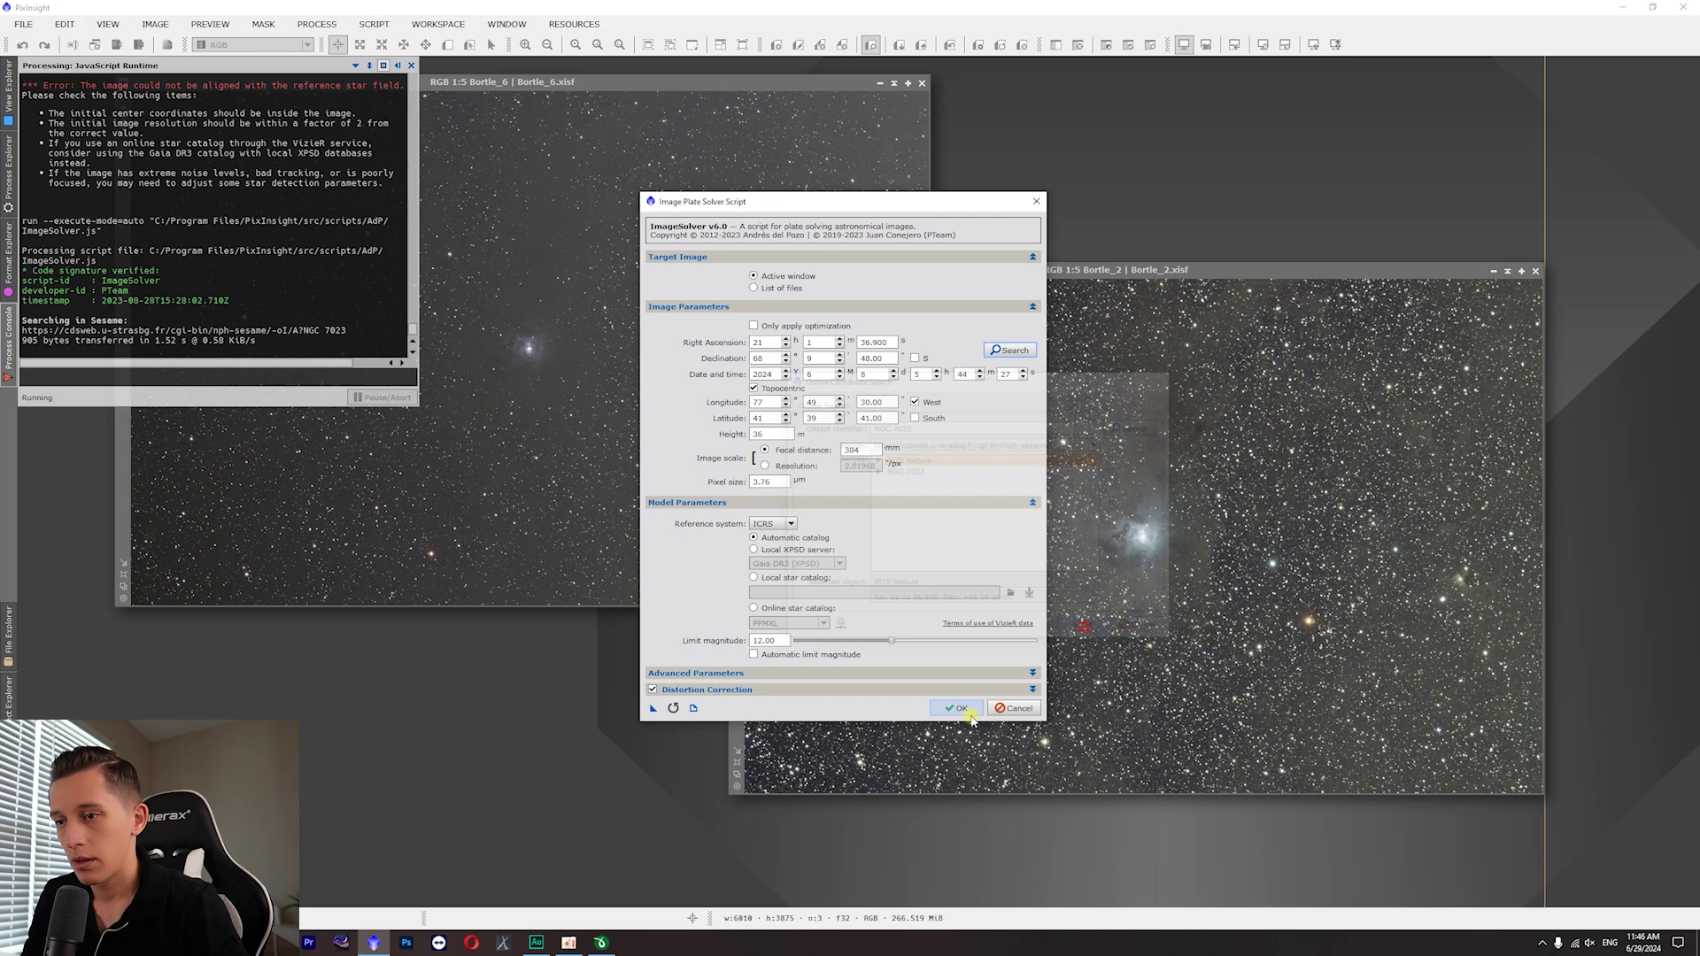
left_click(947, 699)
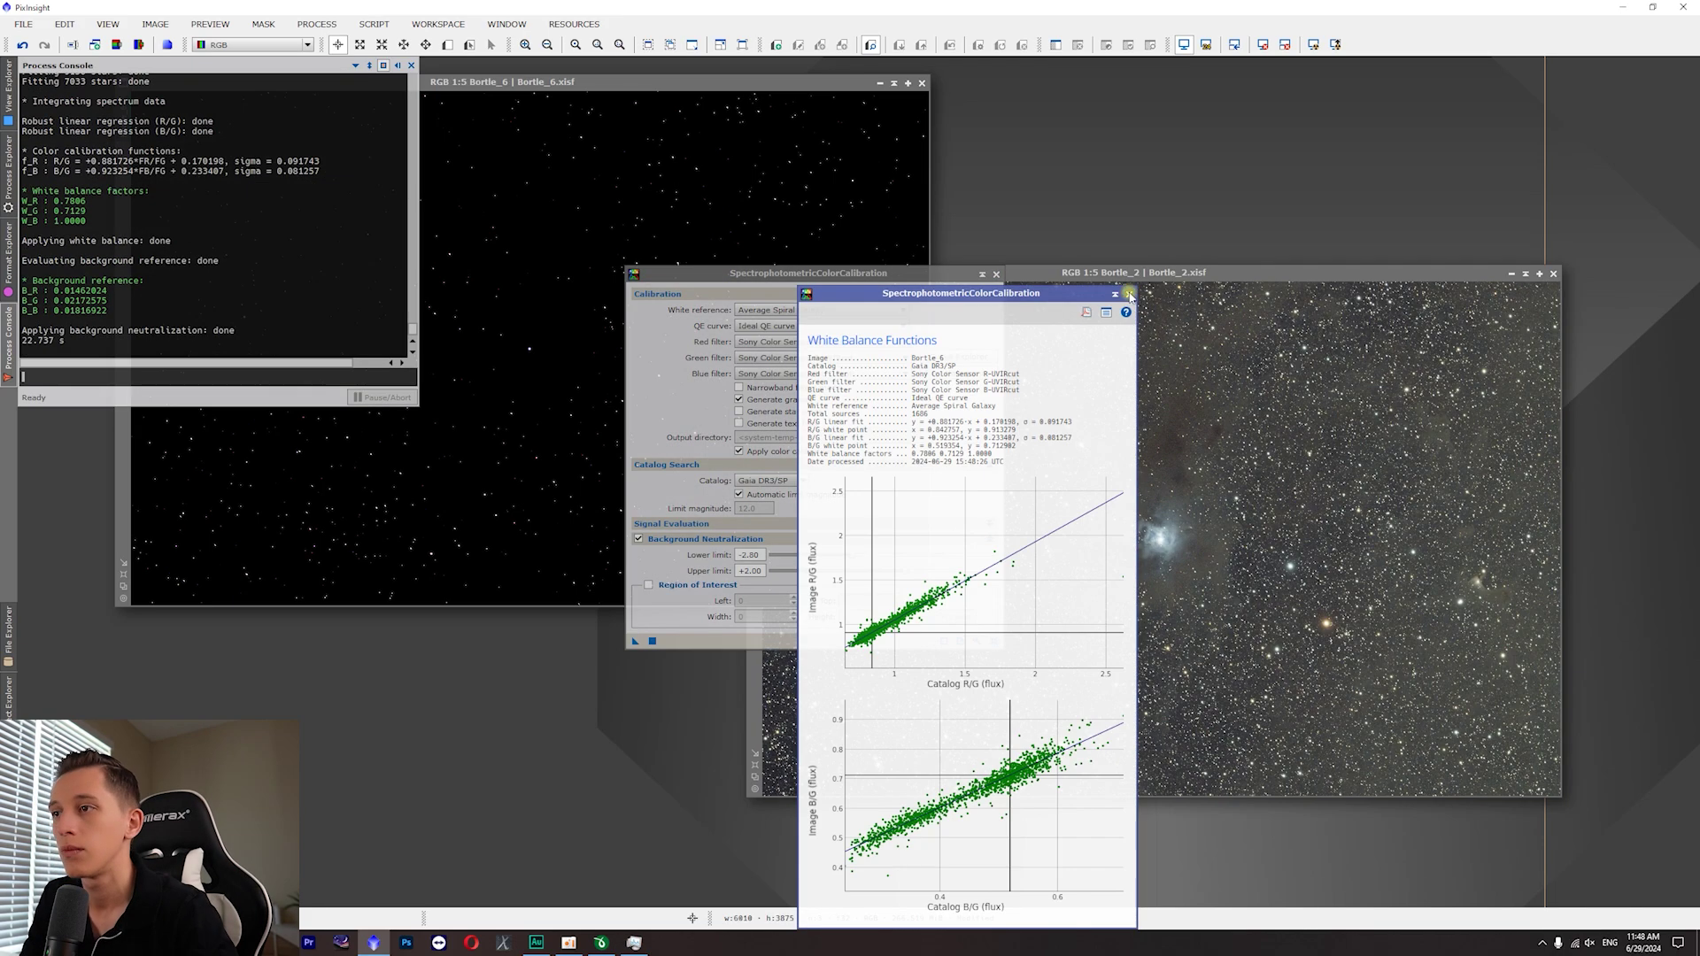
- Close the color calibration graph and start DynamicBackgroundExtraction on Bortle_2 with a default sample radius of 75
left_click(1129, 294)
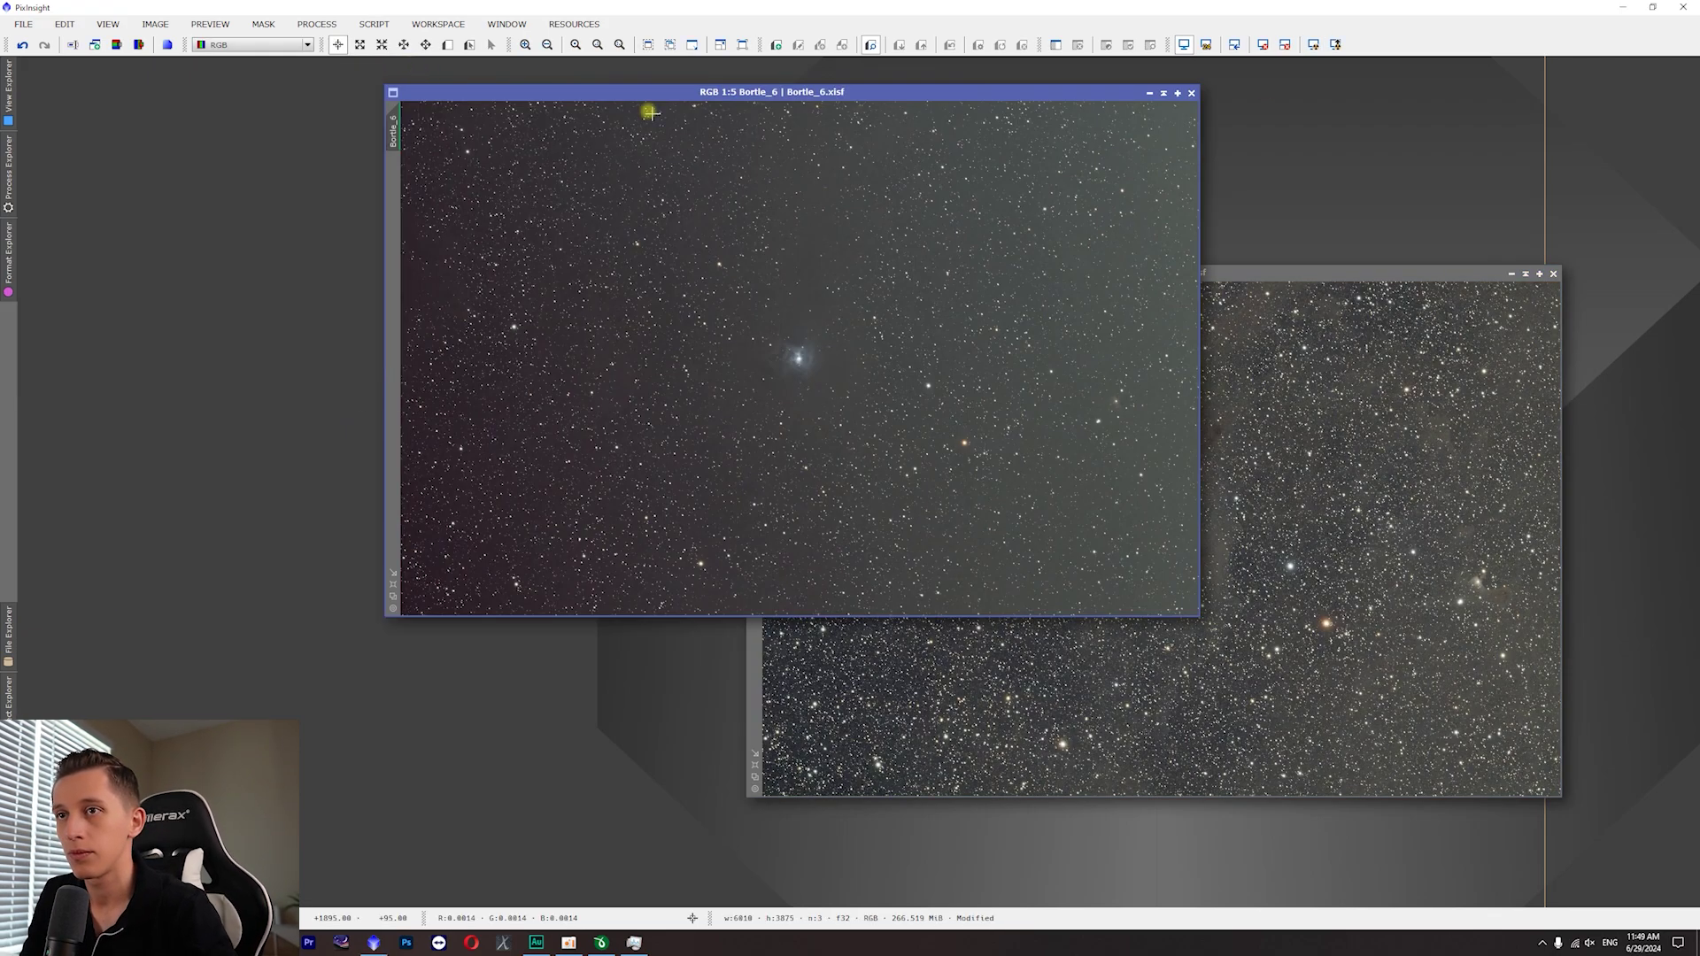
left_click(316, 24)
mouse_move(351, 49)
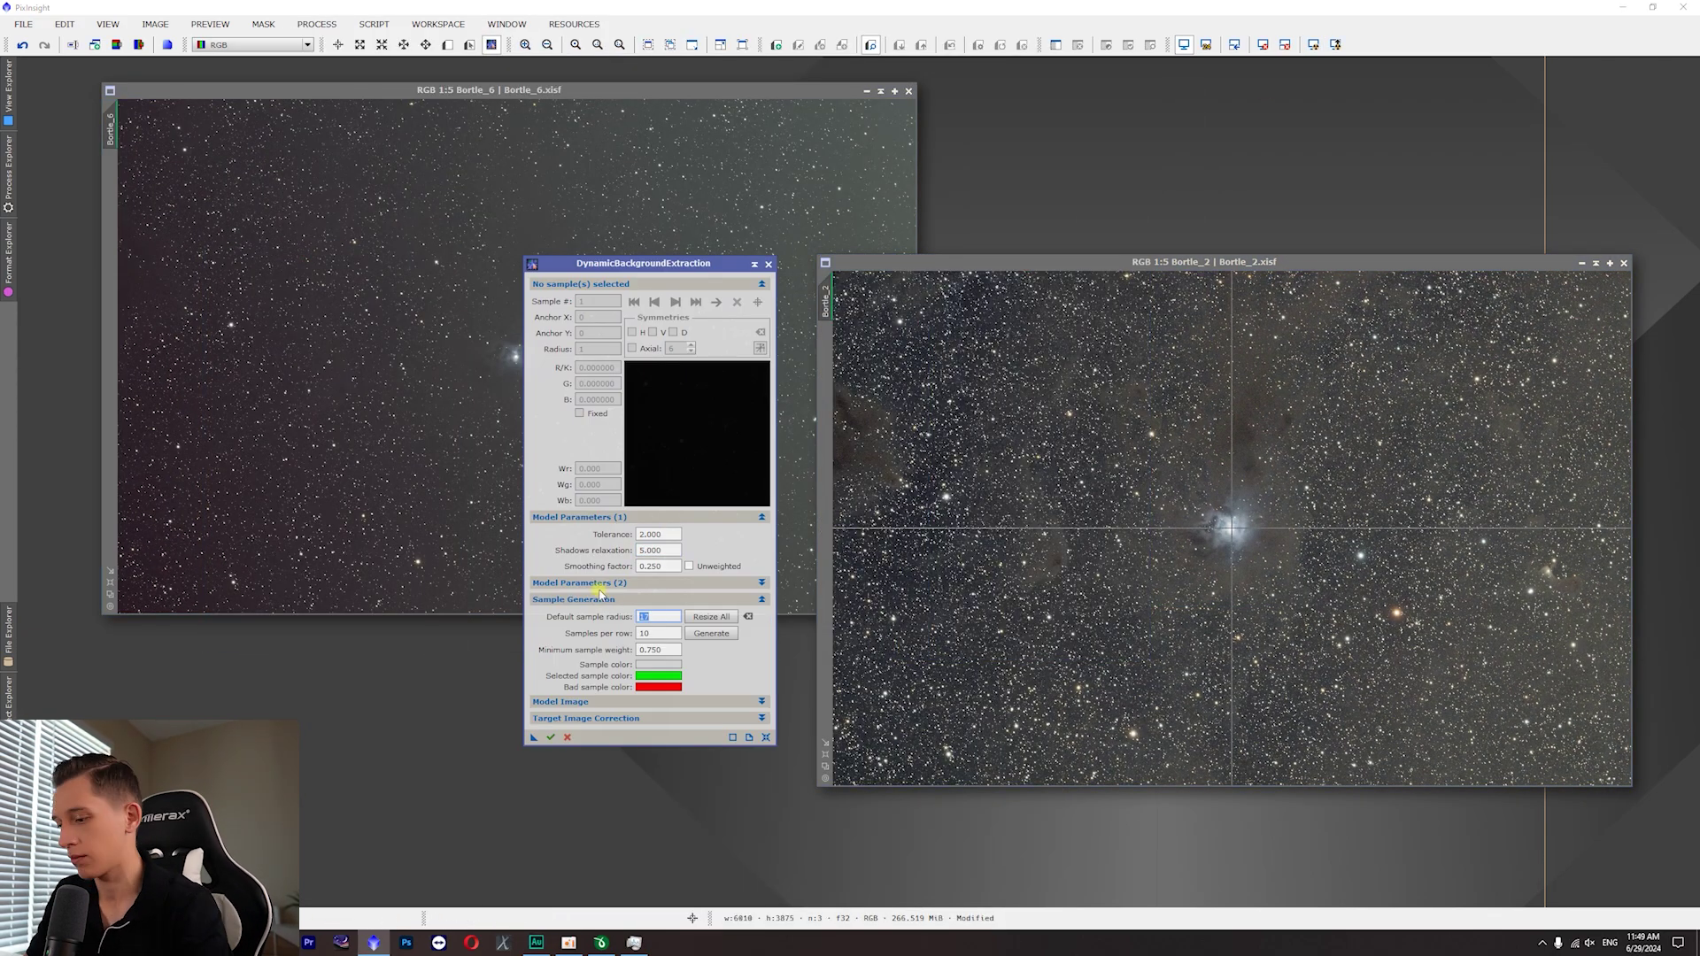
left_click(639, 735)
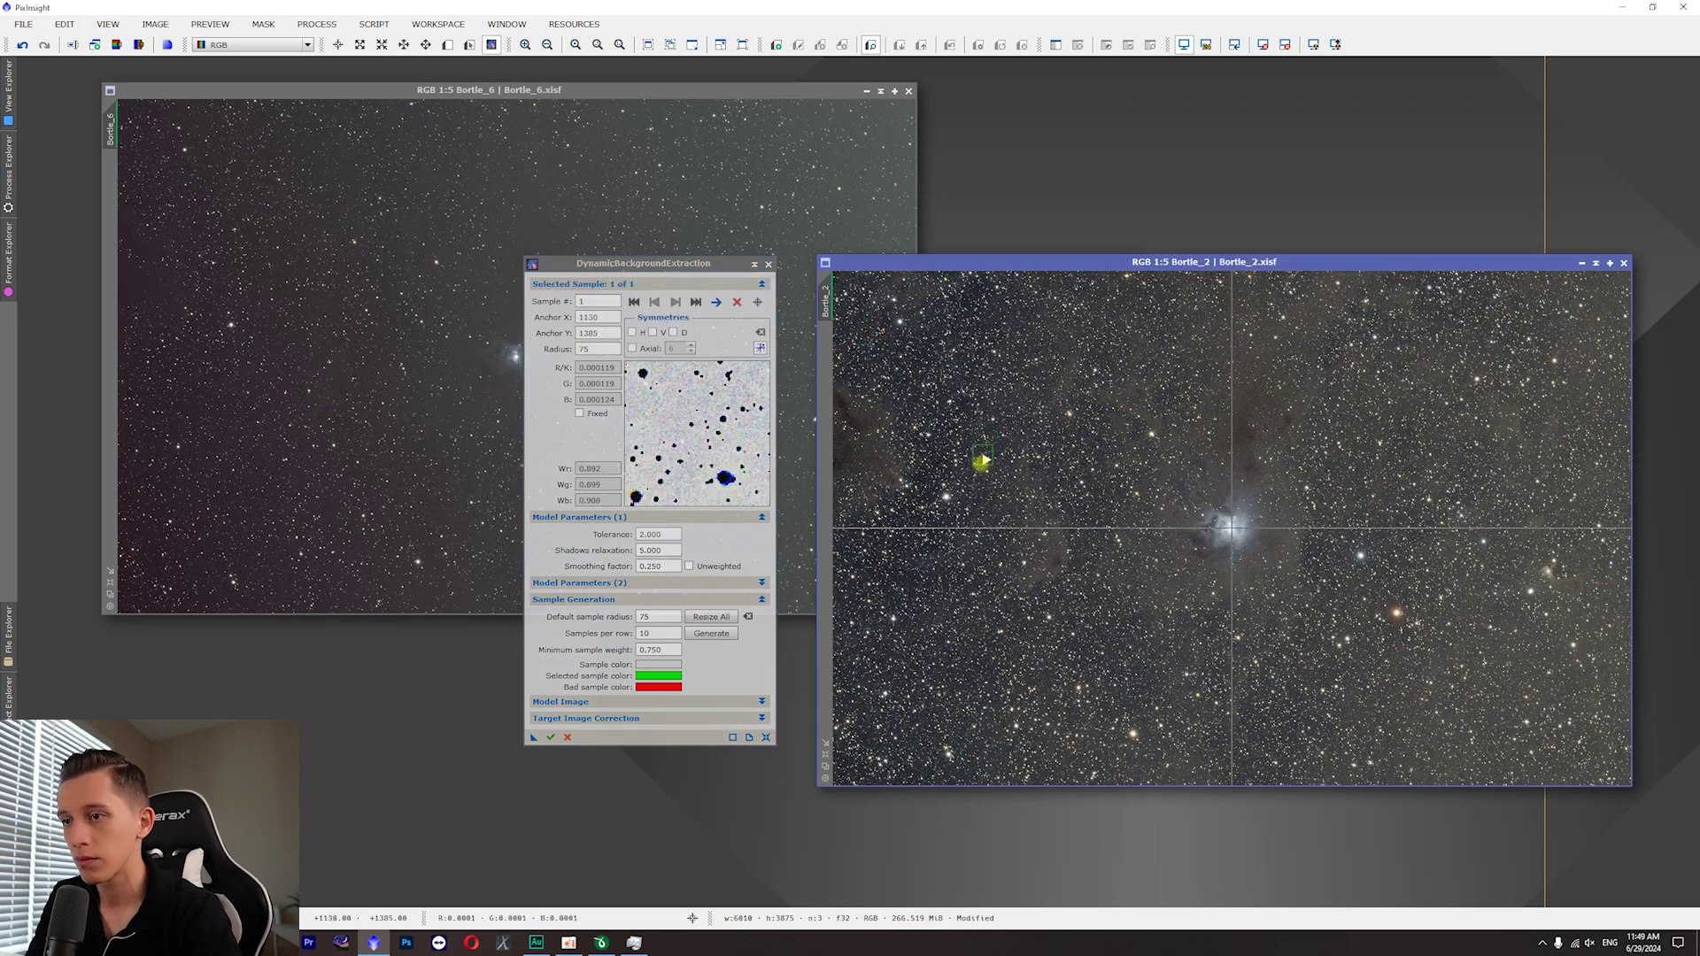
- Place background samples across Bortle_2, then reduce the default sample radius to 45 and add smaller samples between the existing ones
left_click(1423, 448)
left_click(1077, 444)
left_click(1309, 679)
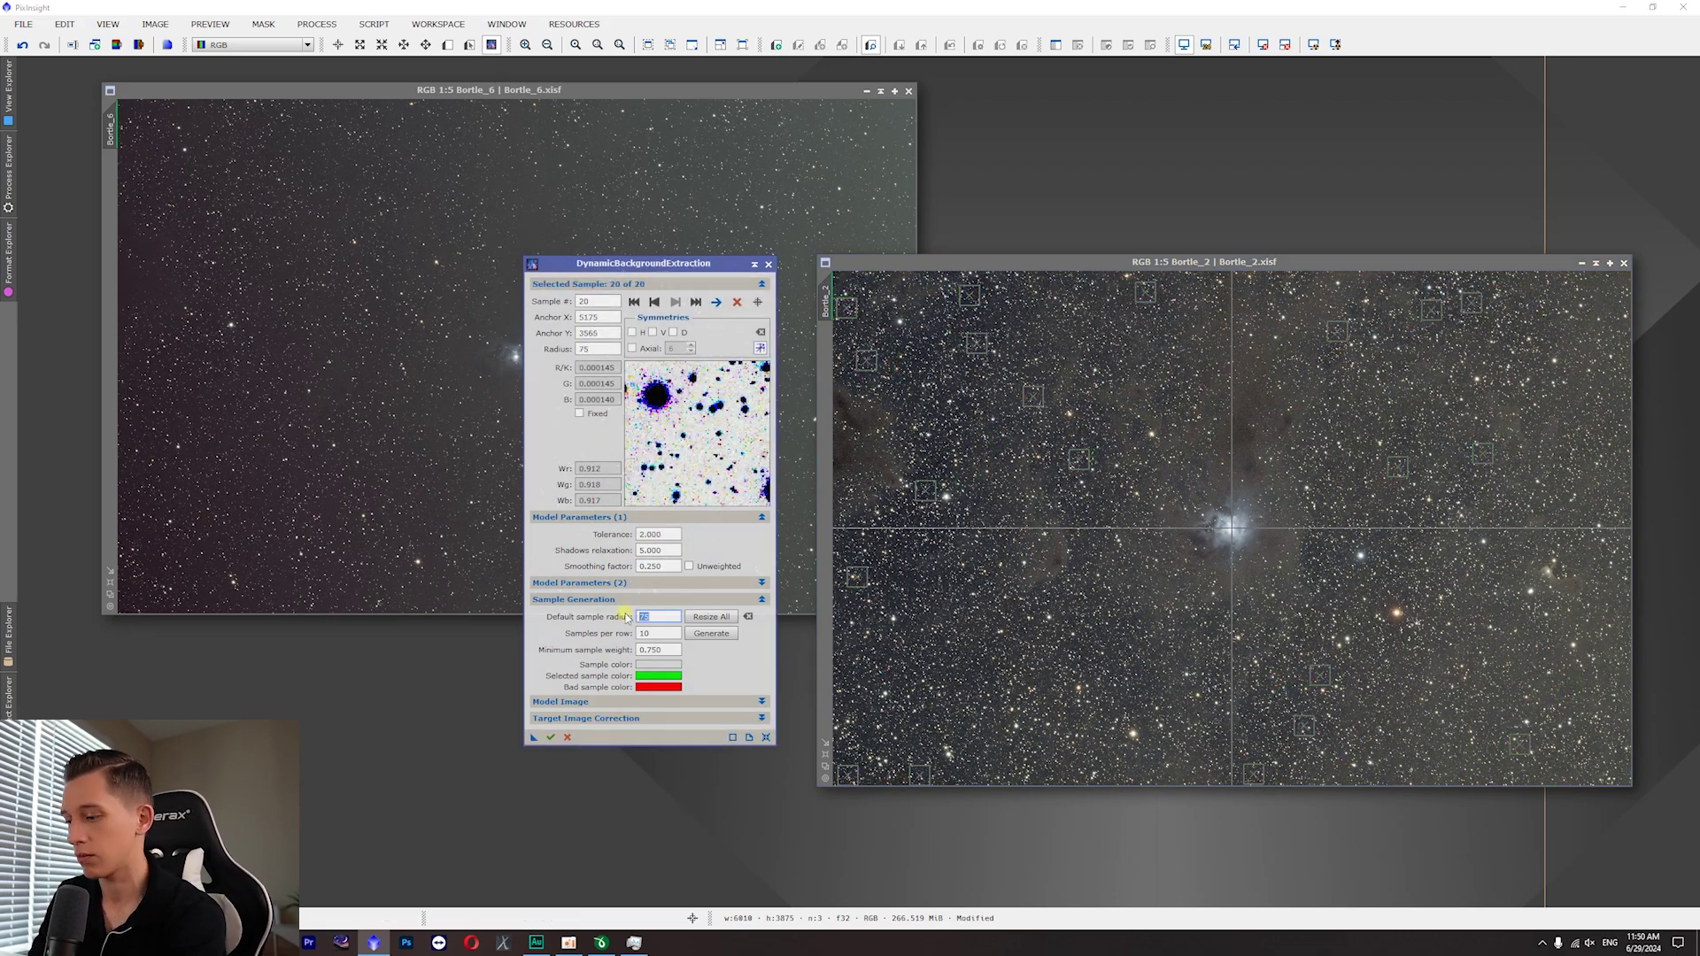
left_click(1547, 342)
left_click(1315, 545)
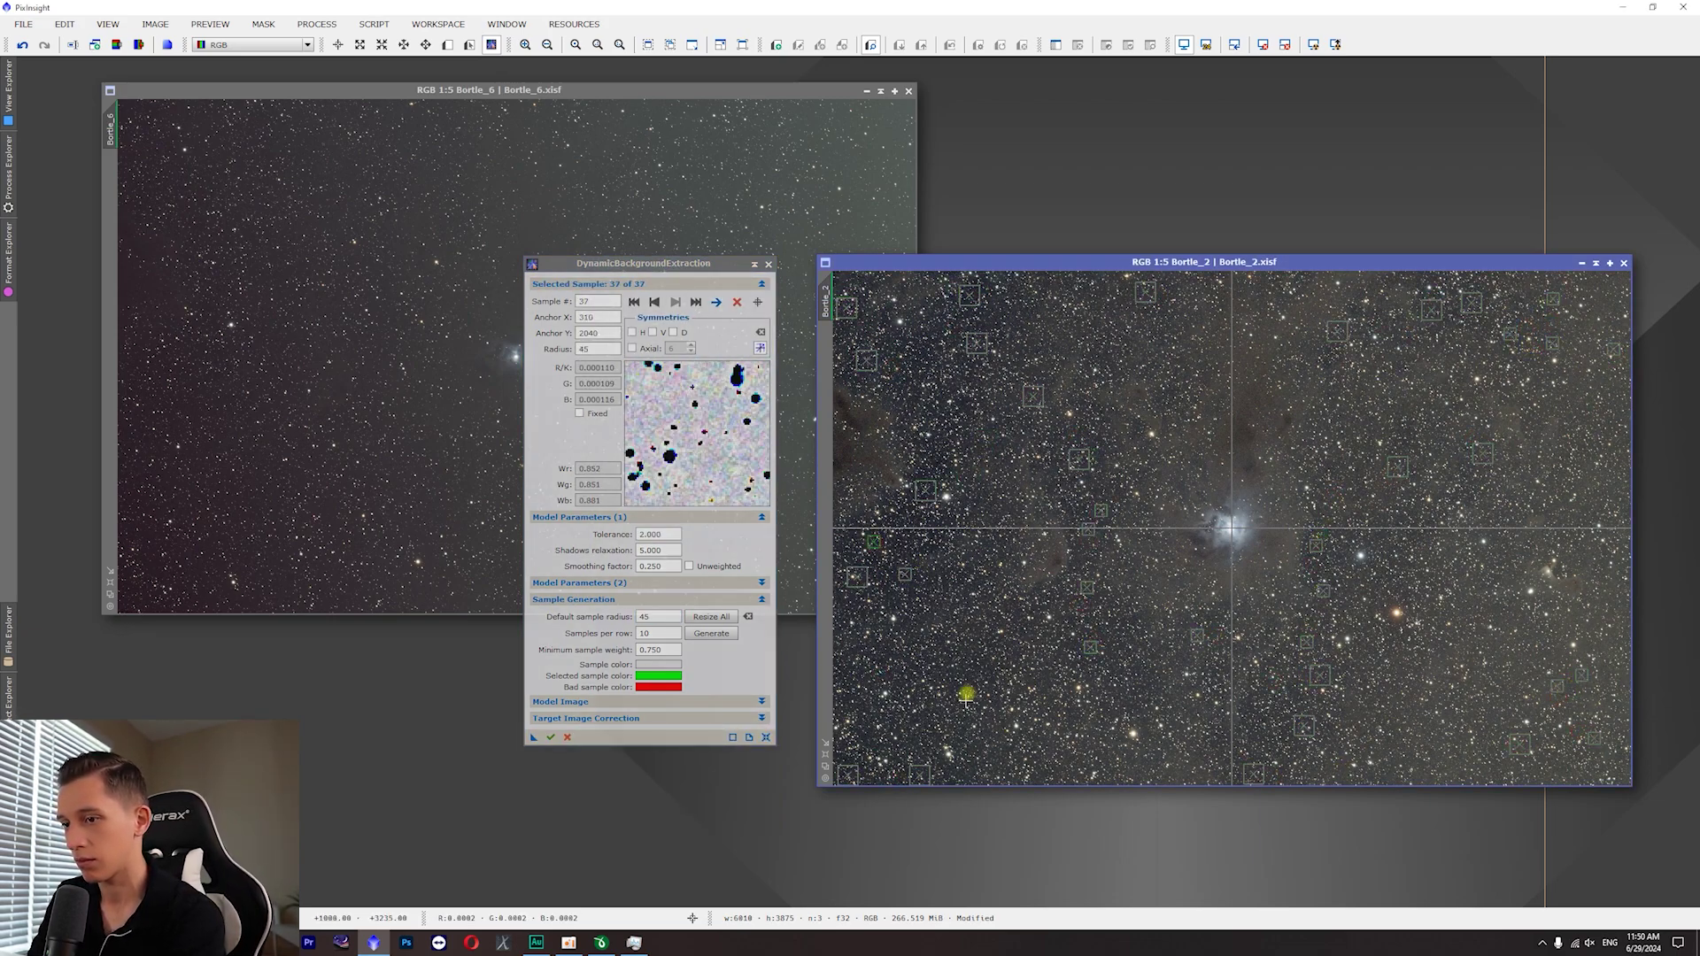
- Run DynamicBackgroundExtraction on Bortle_2 and Bortle_6, keeping its setup as a process icon on the workspace
left_click_drag(534, 737, 695, 855)
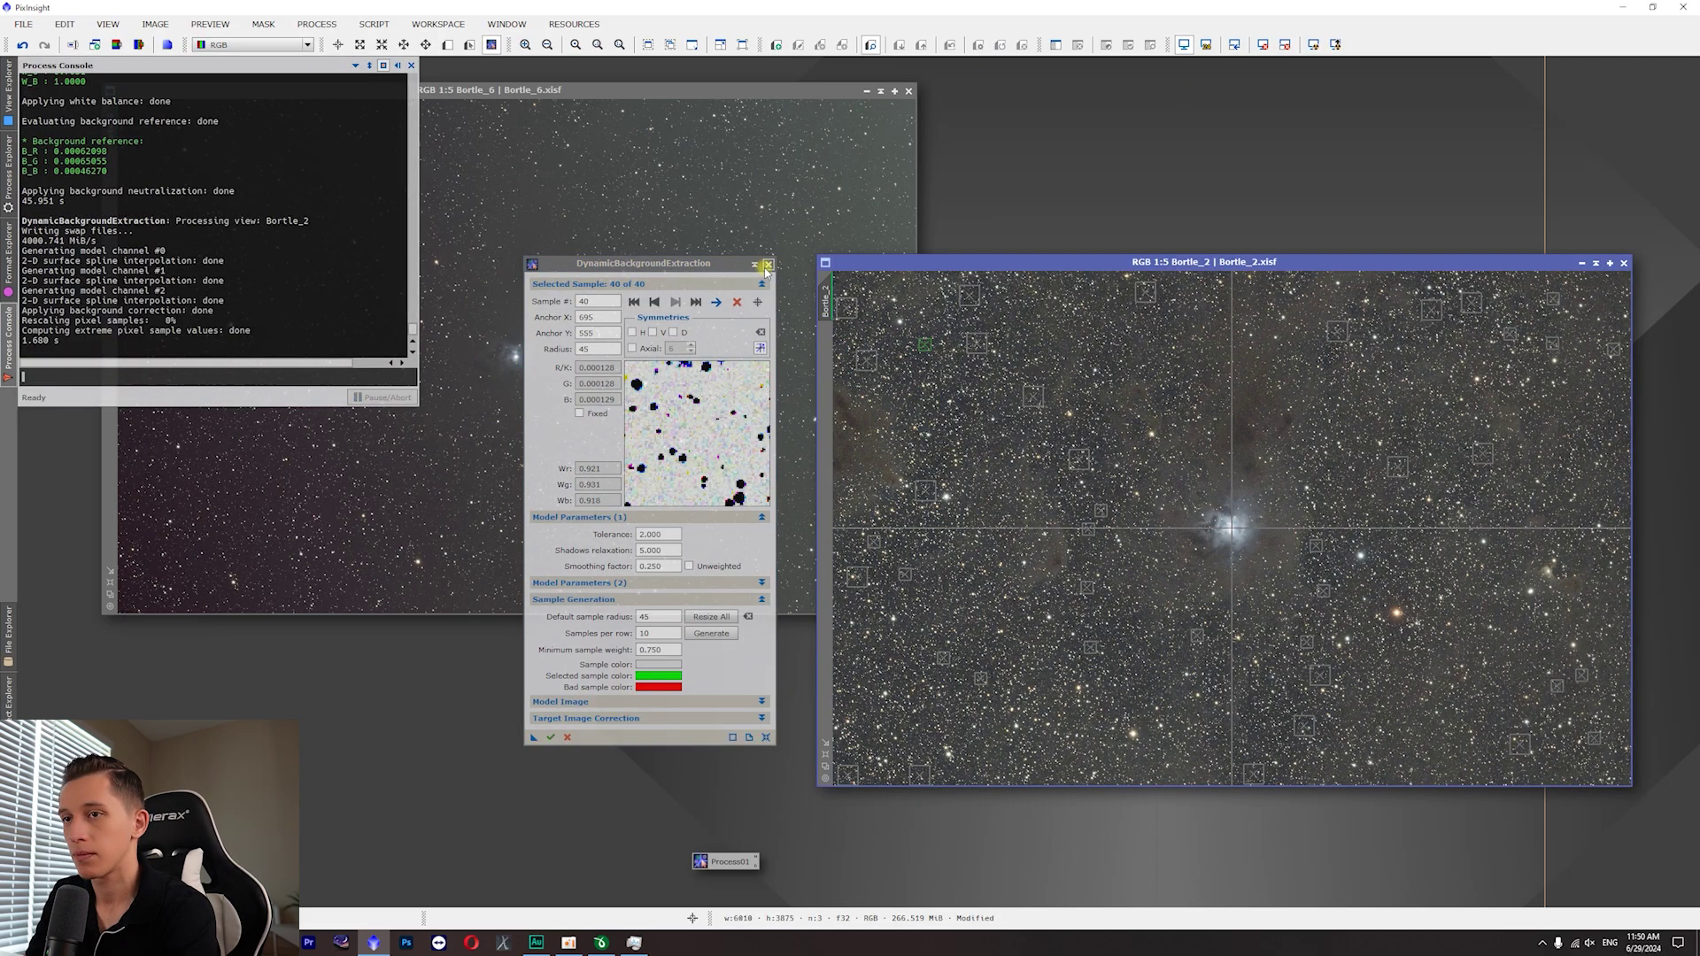
left_click(767, 265)
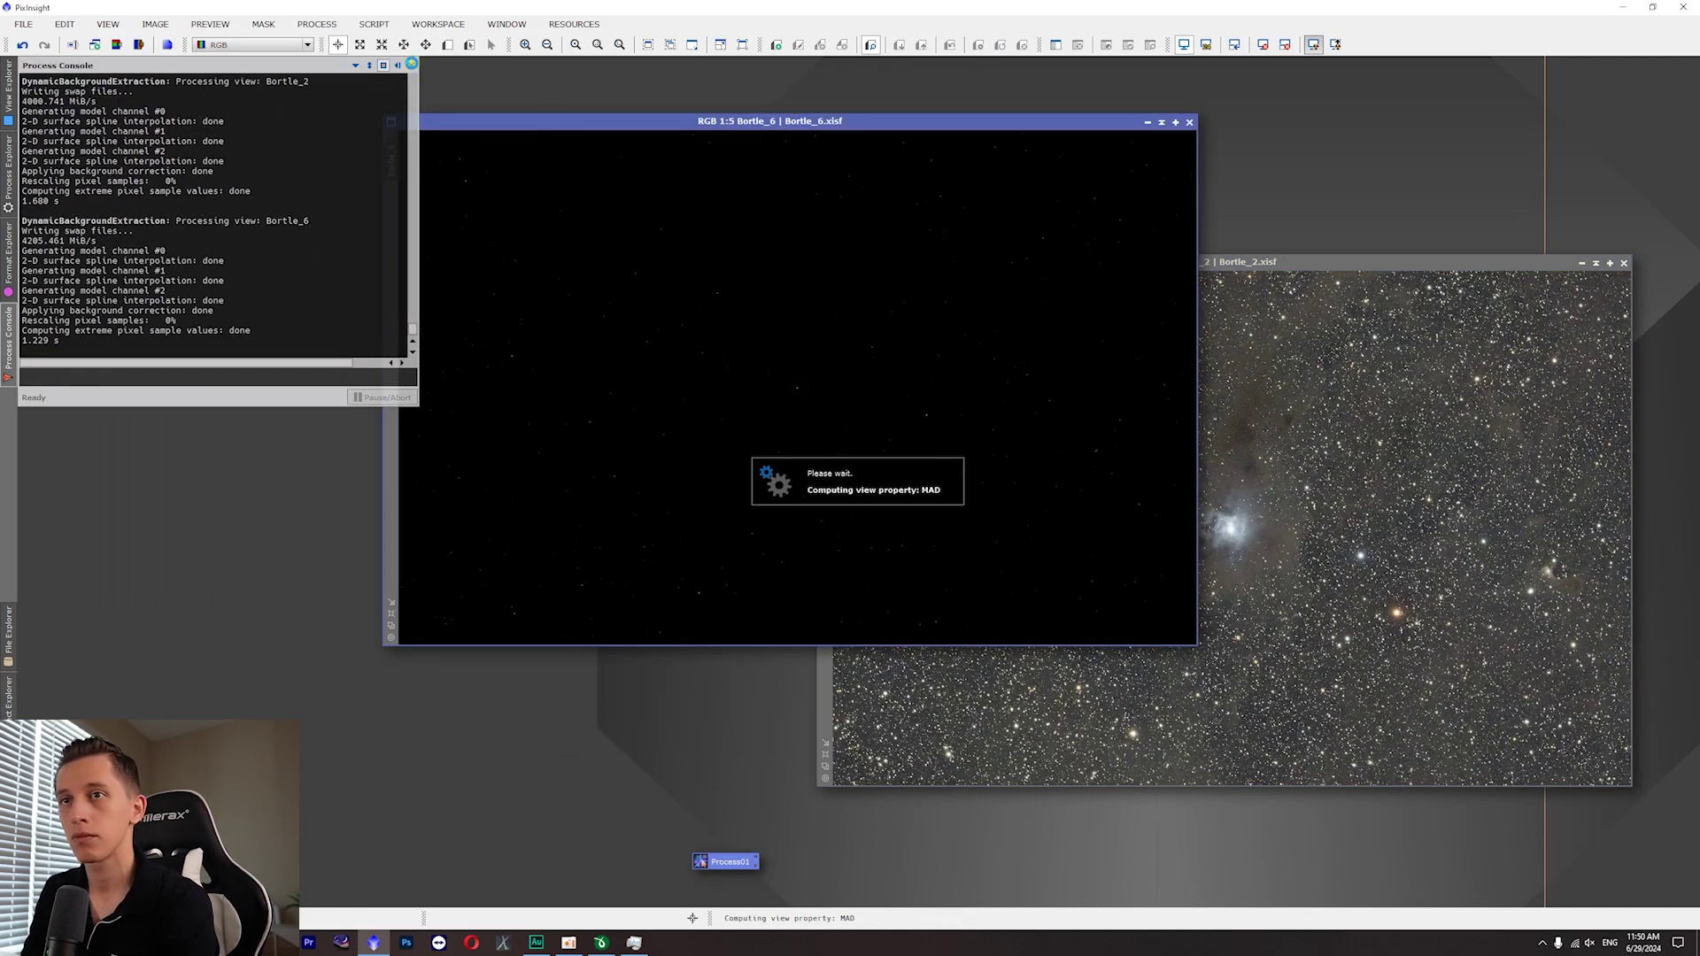
- Arrange Bortle_6 and Bortle_2 beside each other and compare the nebula and background after gradient removal
left_click_drag(971, 122, 702, 91)
left_click_drag(1116, 261, 1081, 242)
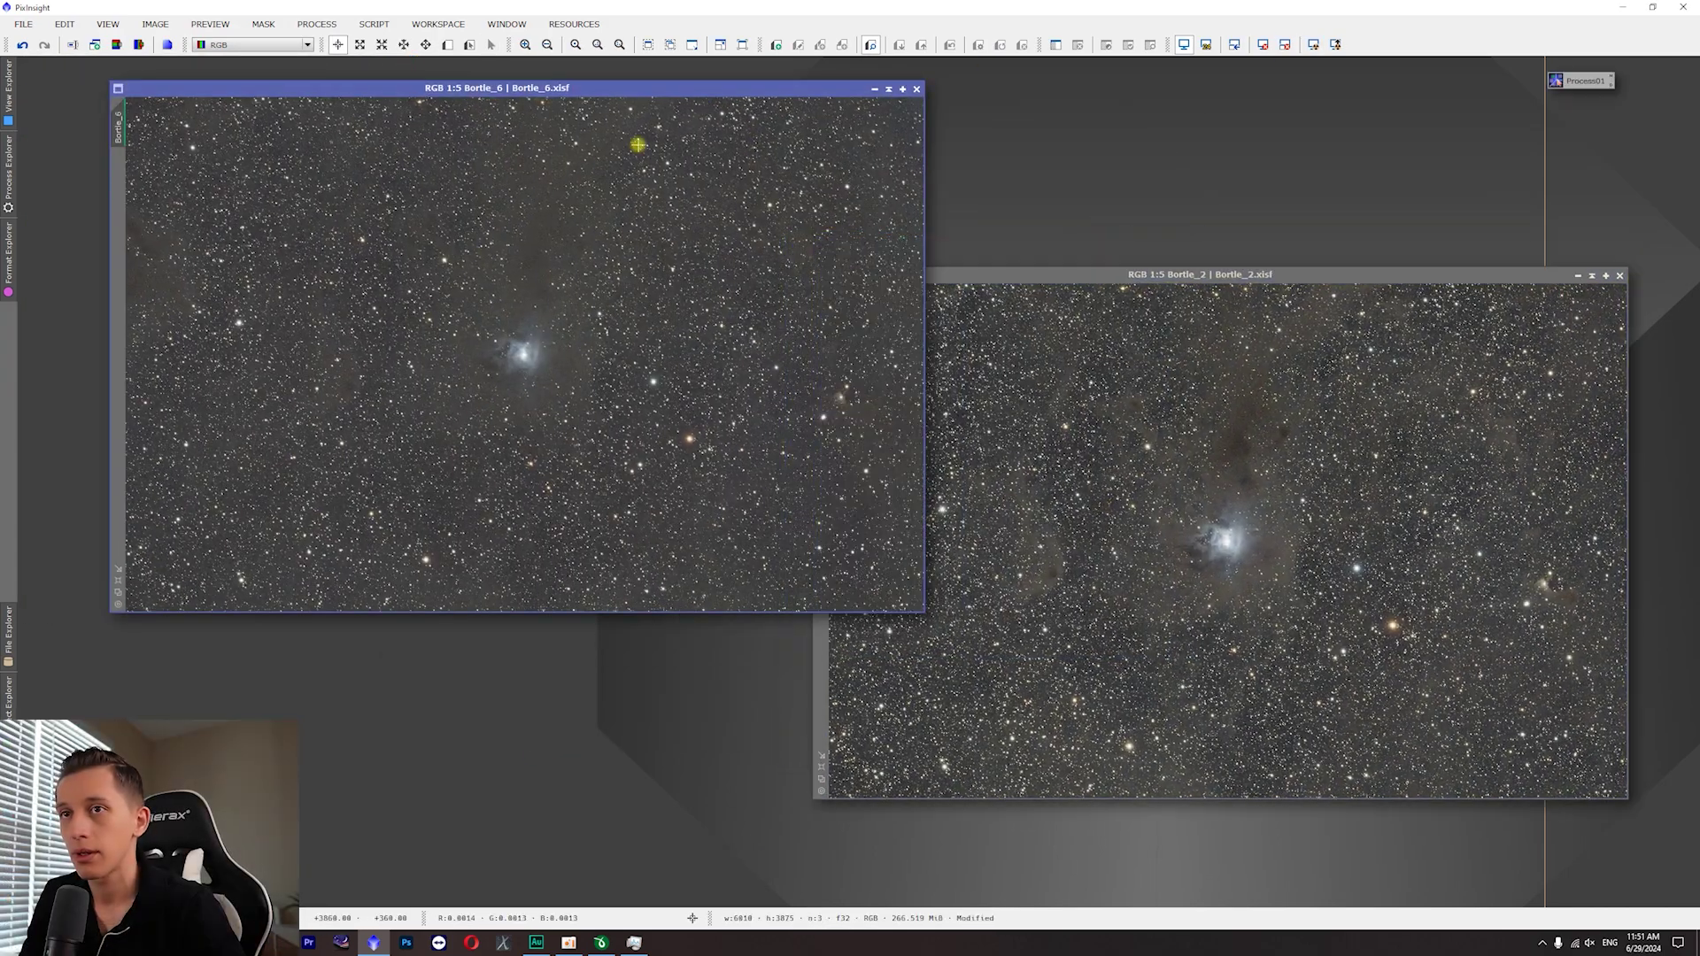
left_click(1109, 381)
left_click(656, 274)
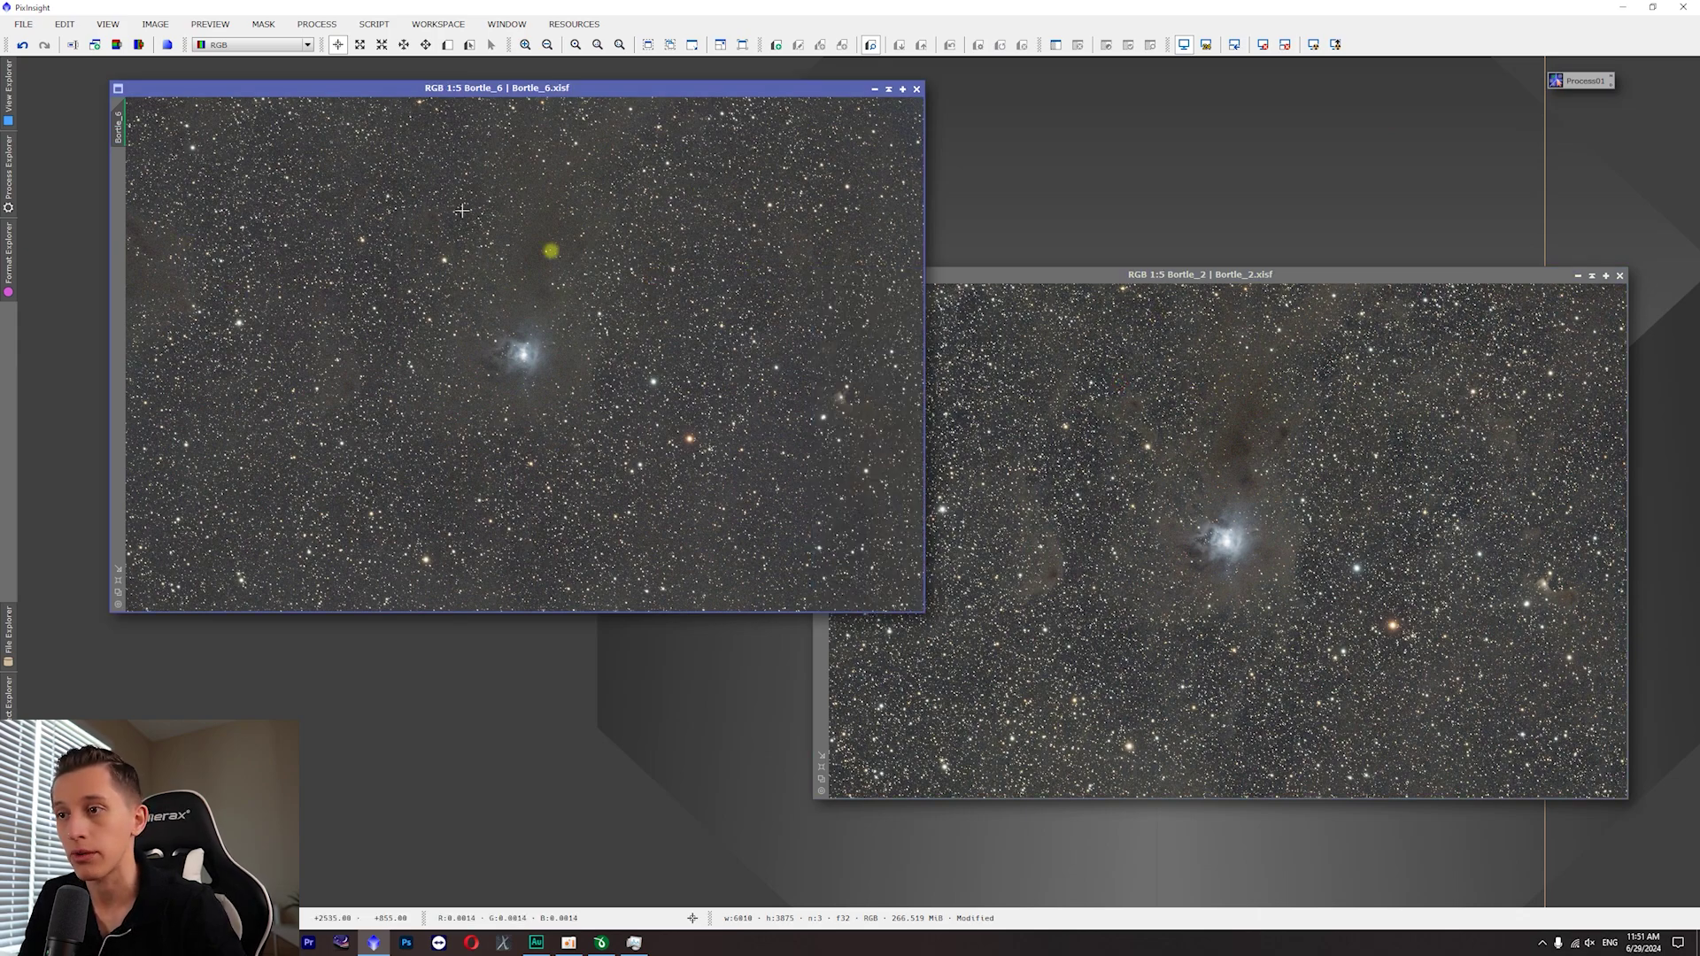
left_click_drag(634, 91, 653, 146)
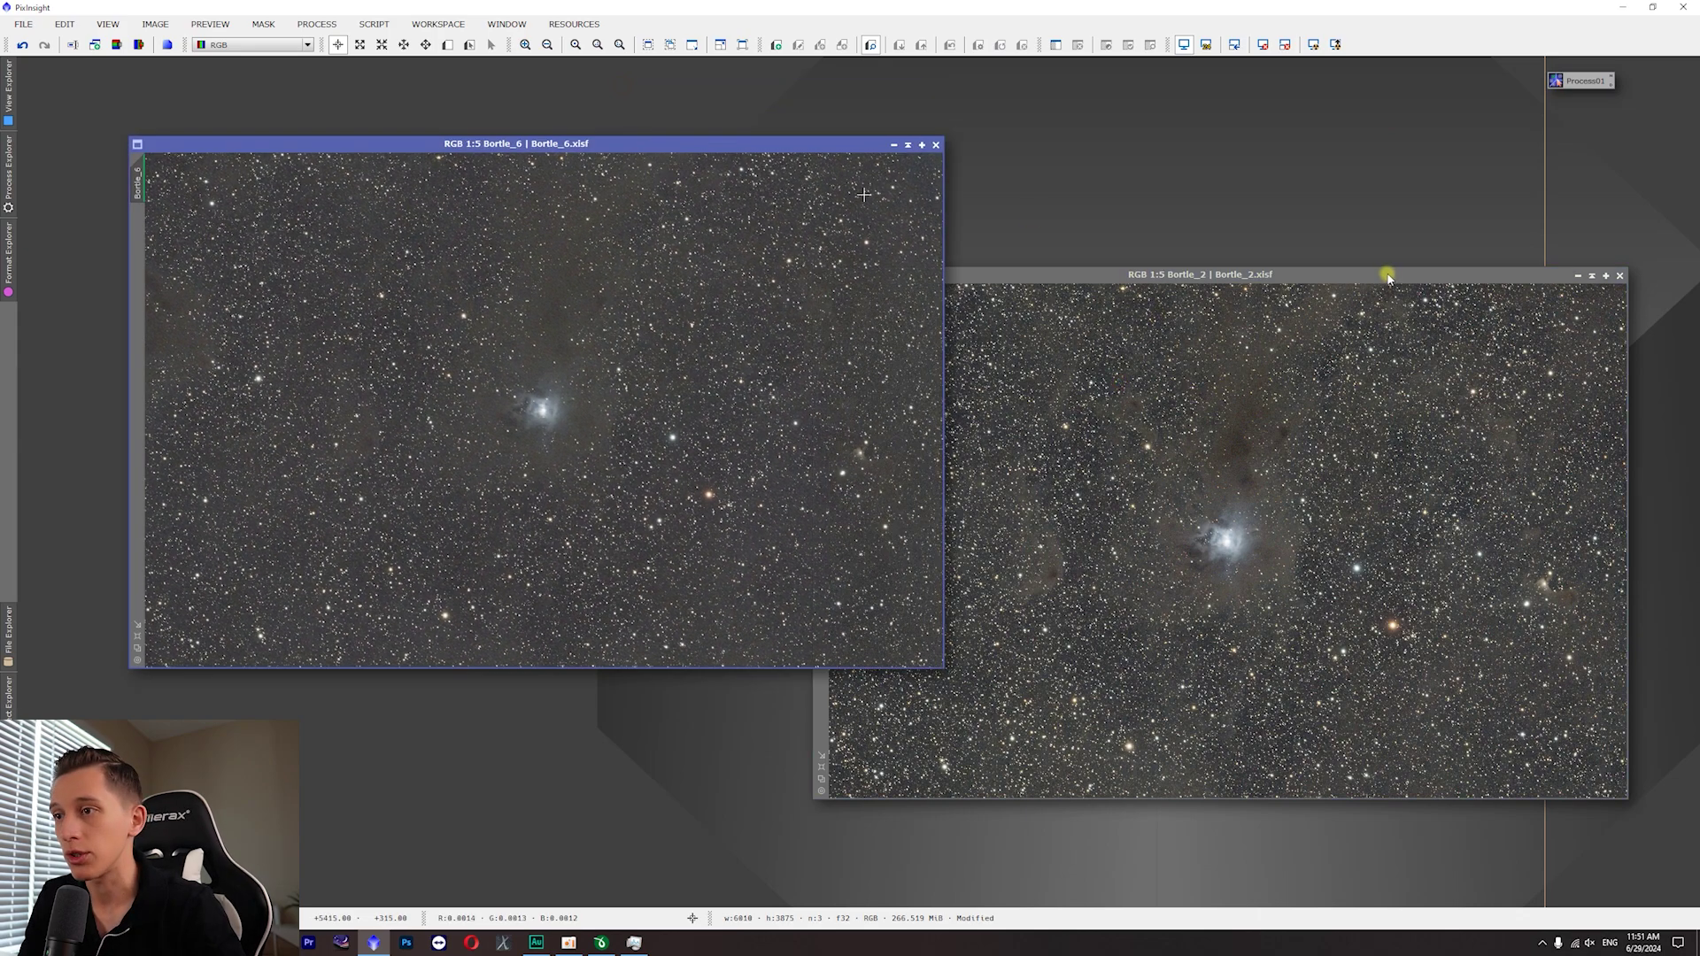
left_click_drag(1241, 278, 1220, 216)
left_click(687, 284)
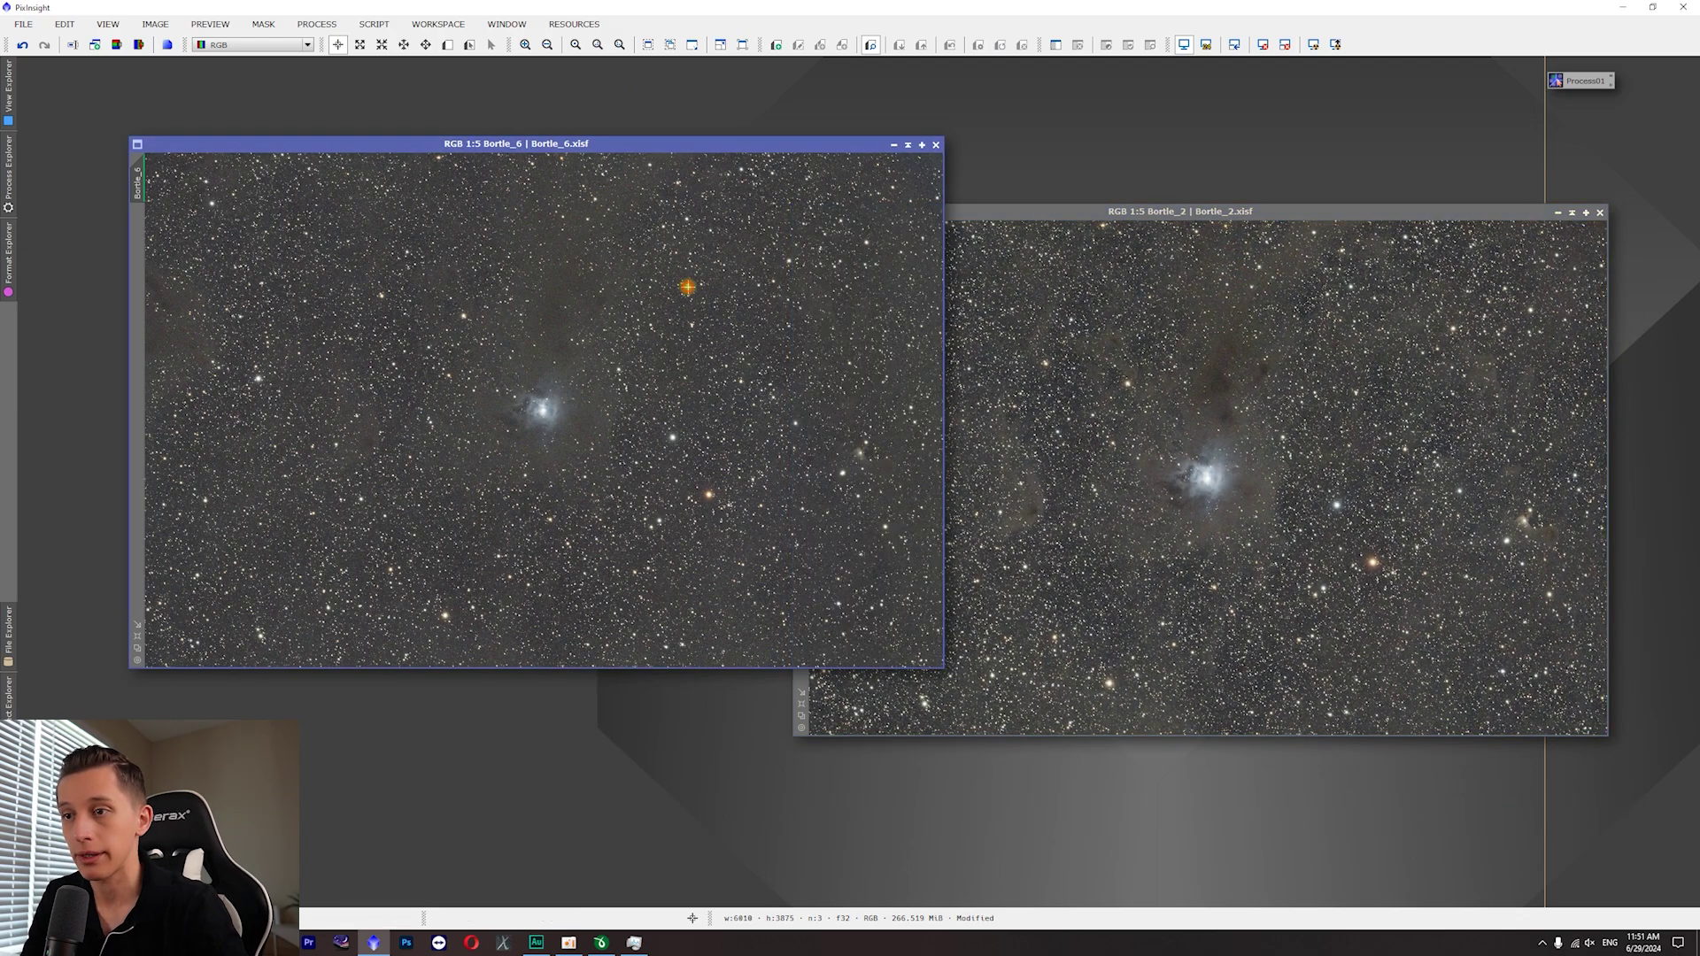
left_click(1231, 436)
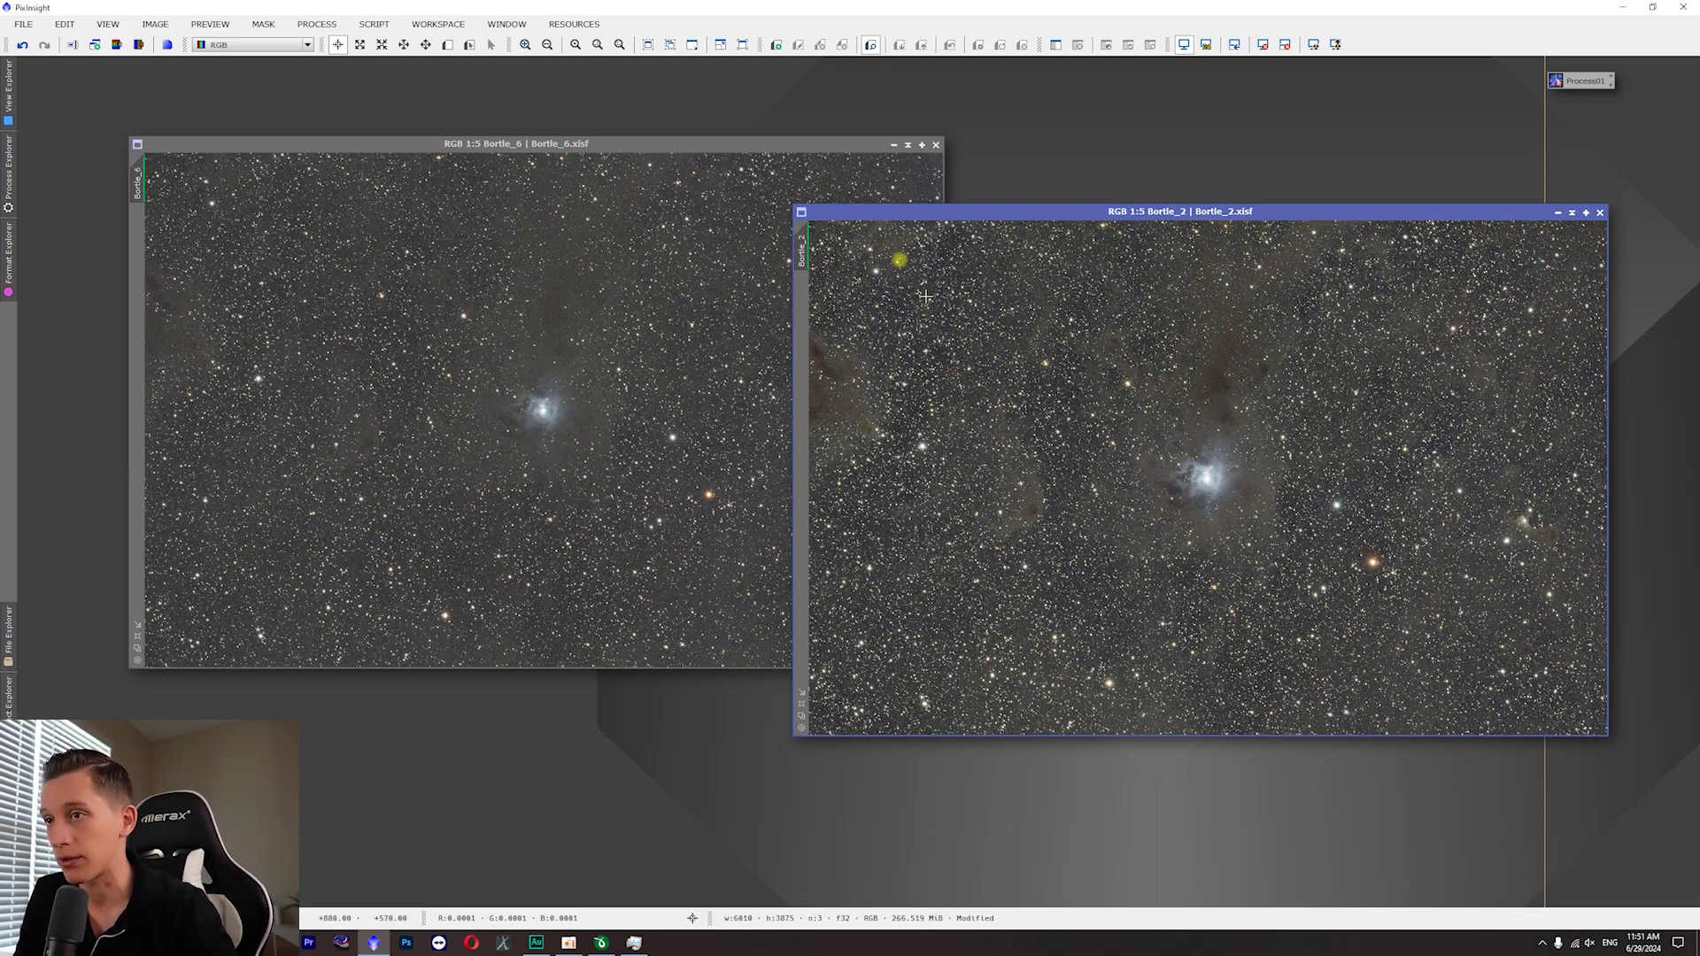
- Zoom Bortle_2 to 1:1 on its upper-left star field and match Bortle_6 to the same view
scroll(863, 232, "up", 3)
scroll(1045, 380, "down", 1)
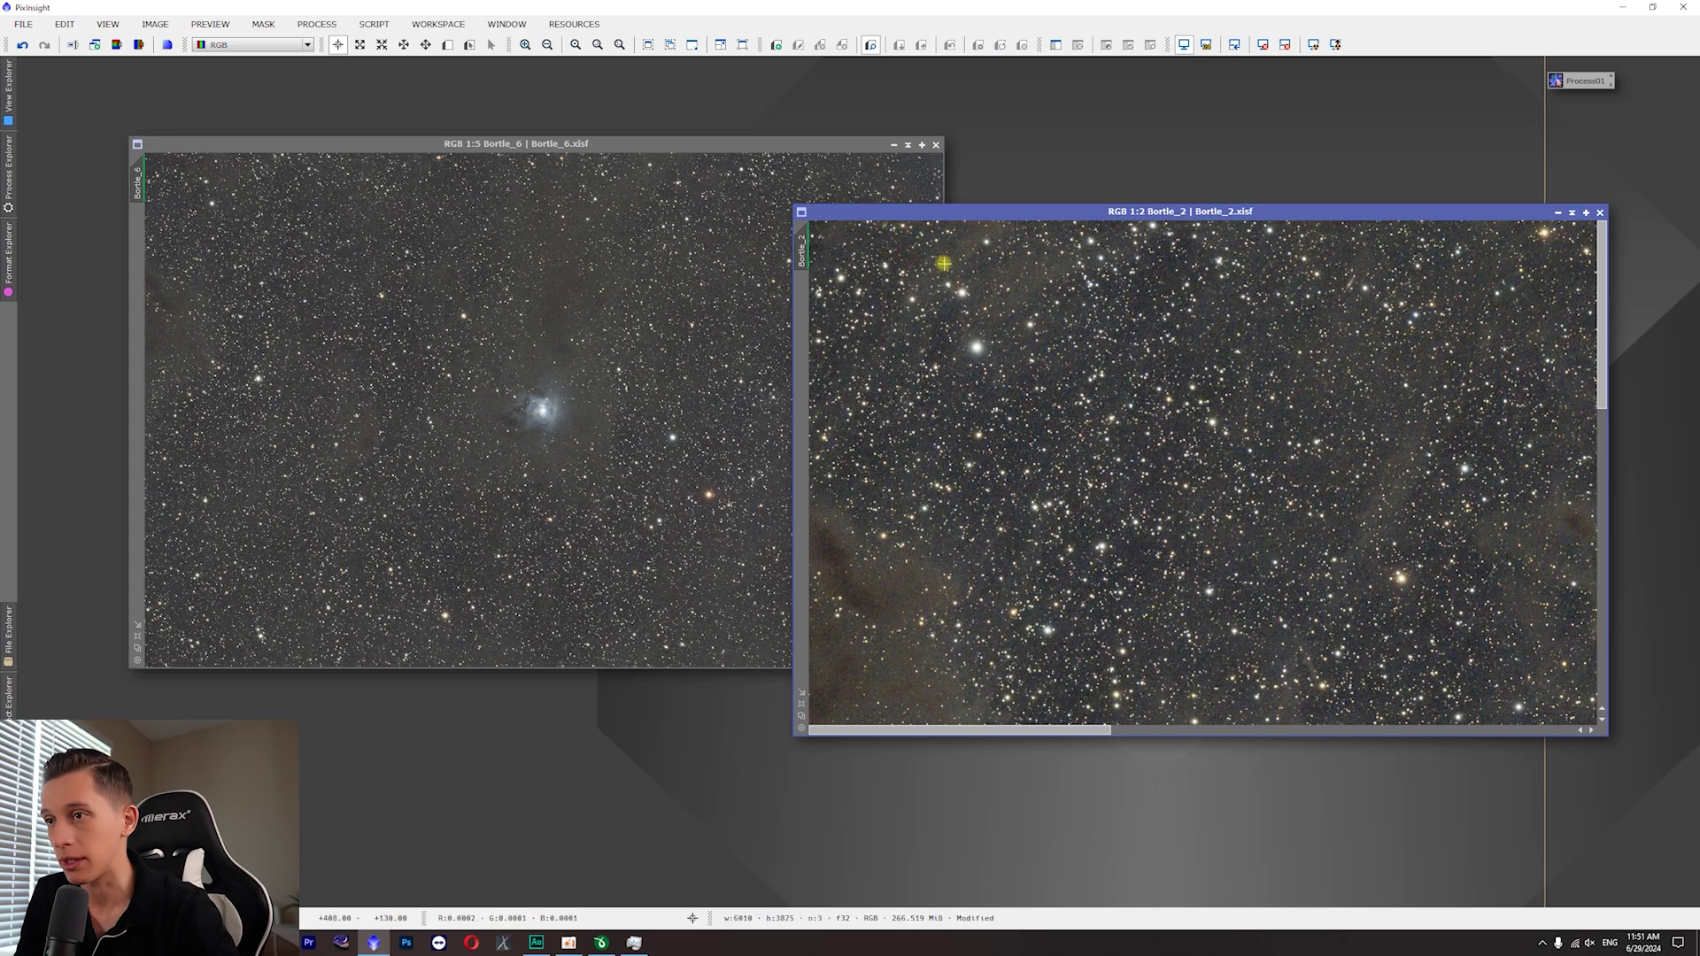
scroll(1063, 407, "up", 2)
scroll(1082, 434, "down", 1)
scroll(986, 292, "up", 1)
left_click_drag(987, 292, 1104, 372)
left_click_drag(1239, 215, 1322, 243)
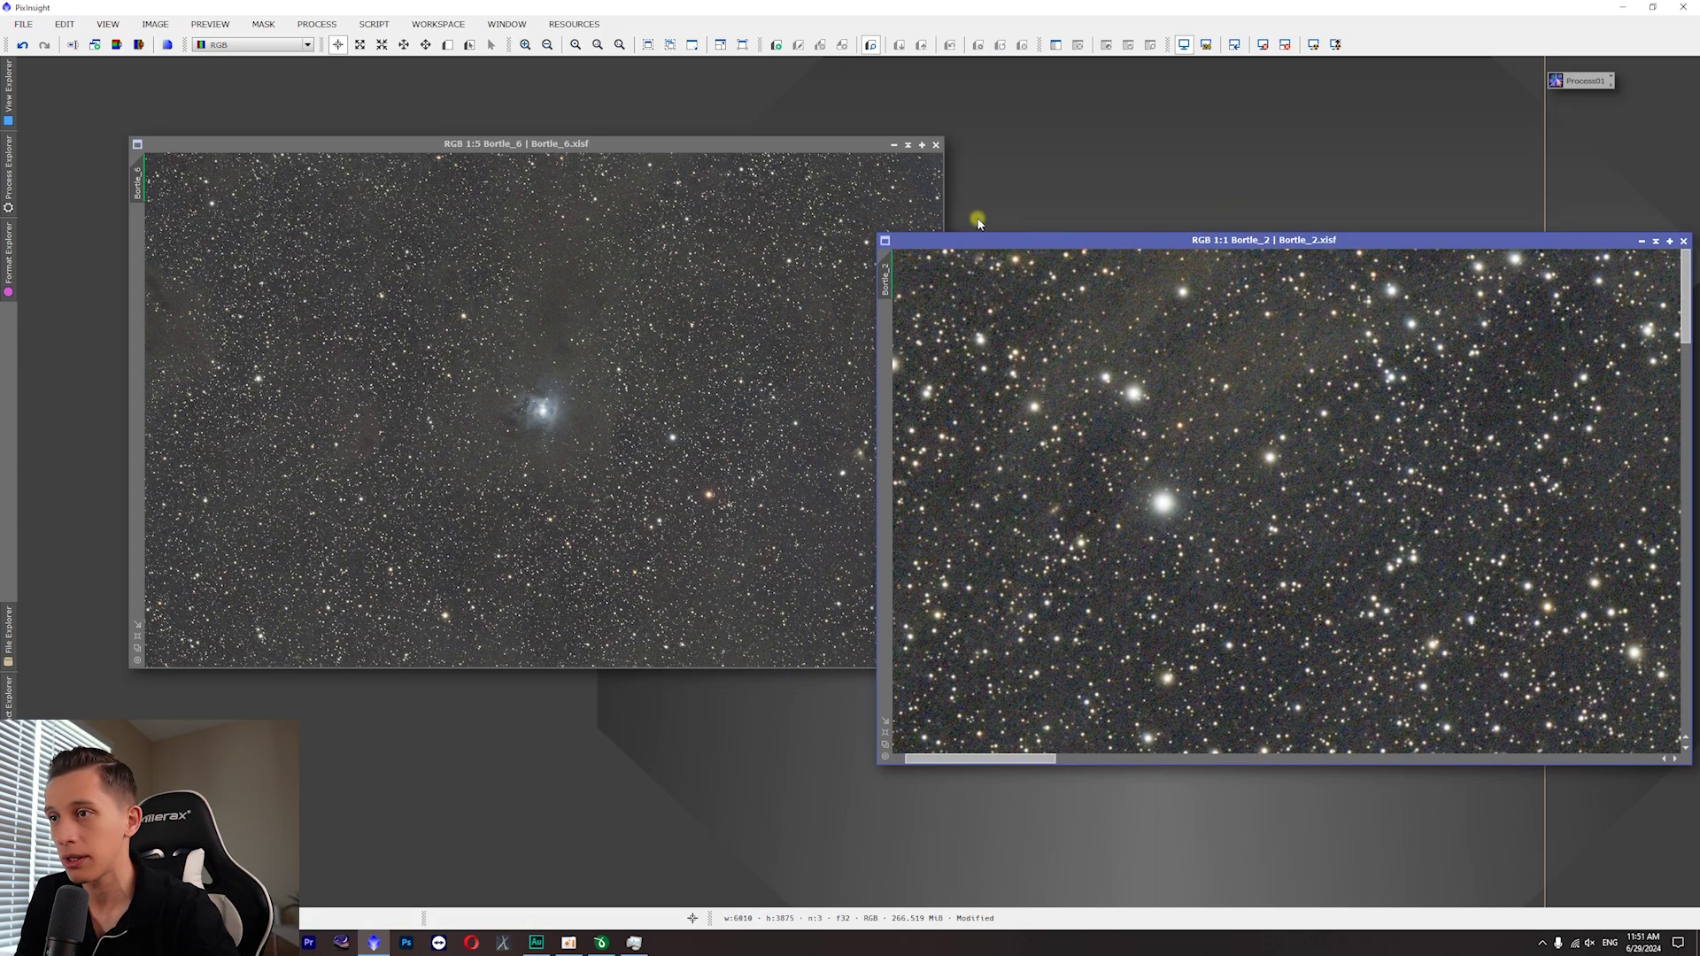
left_click_drag(885, 282, 180, 188)
left_click_drag(139, 189, 139, 188)
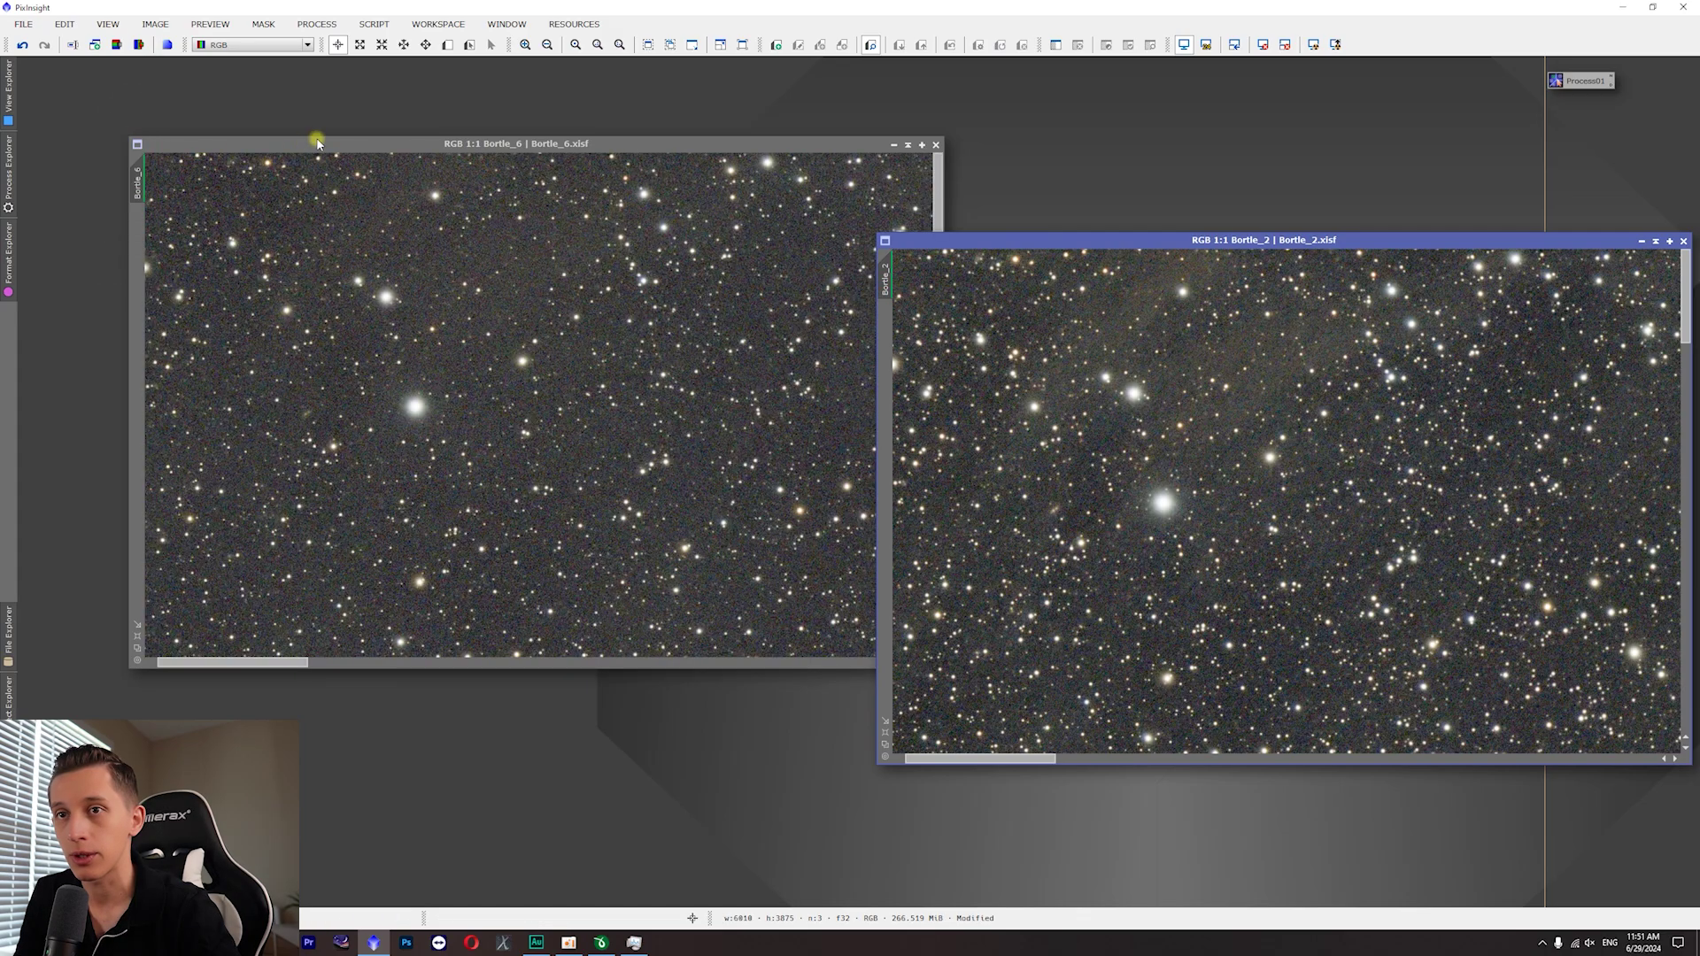
- Compare background noise and faint dust in Bortle_6 and Bortle_2 at 1:1, and the whole frames at 1:6
left_click_drag(605, 142, 744, 400)
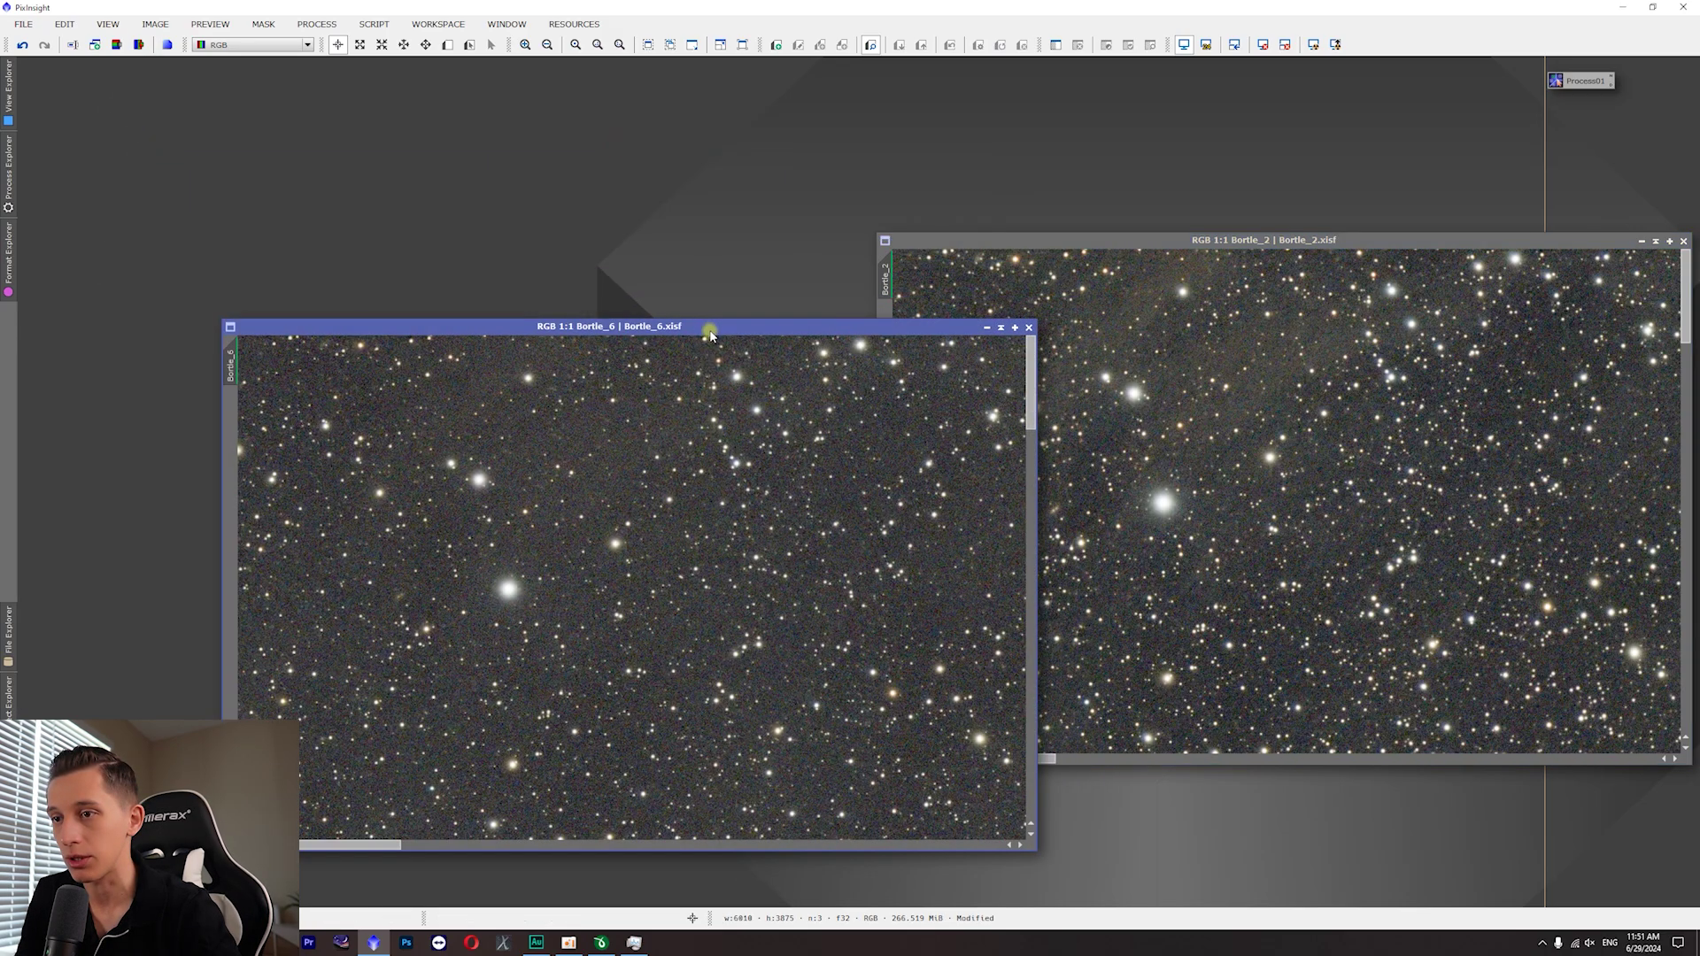
left_click(1031, 439)
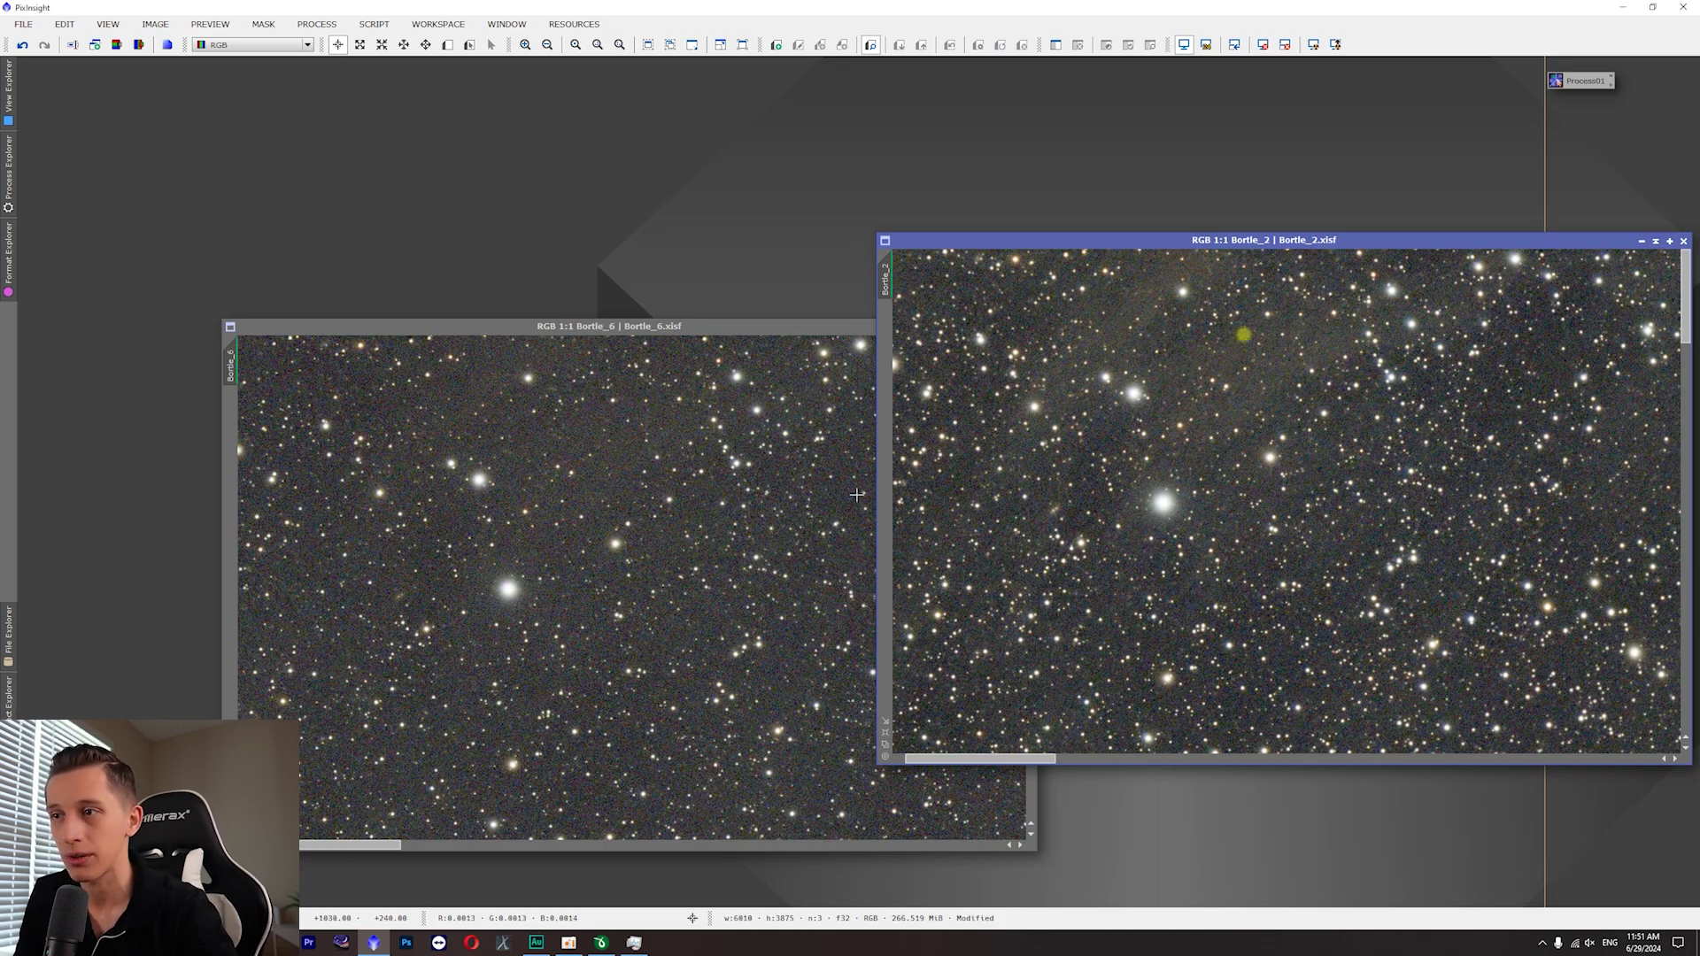
left_click(672, 416)
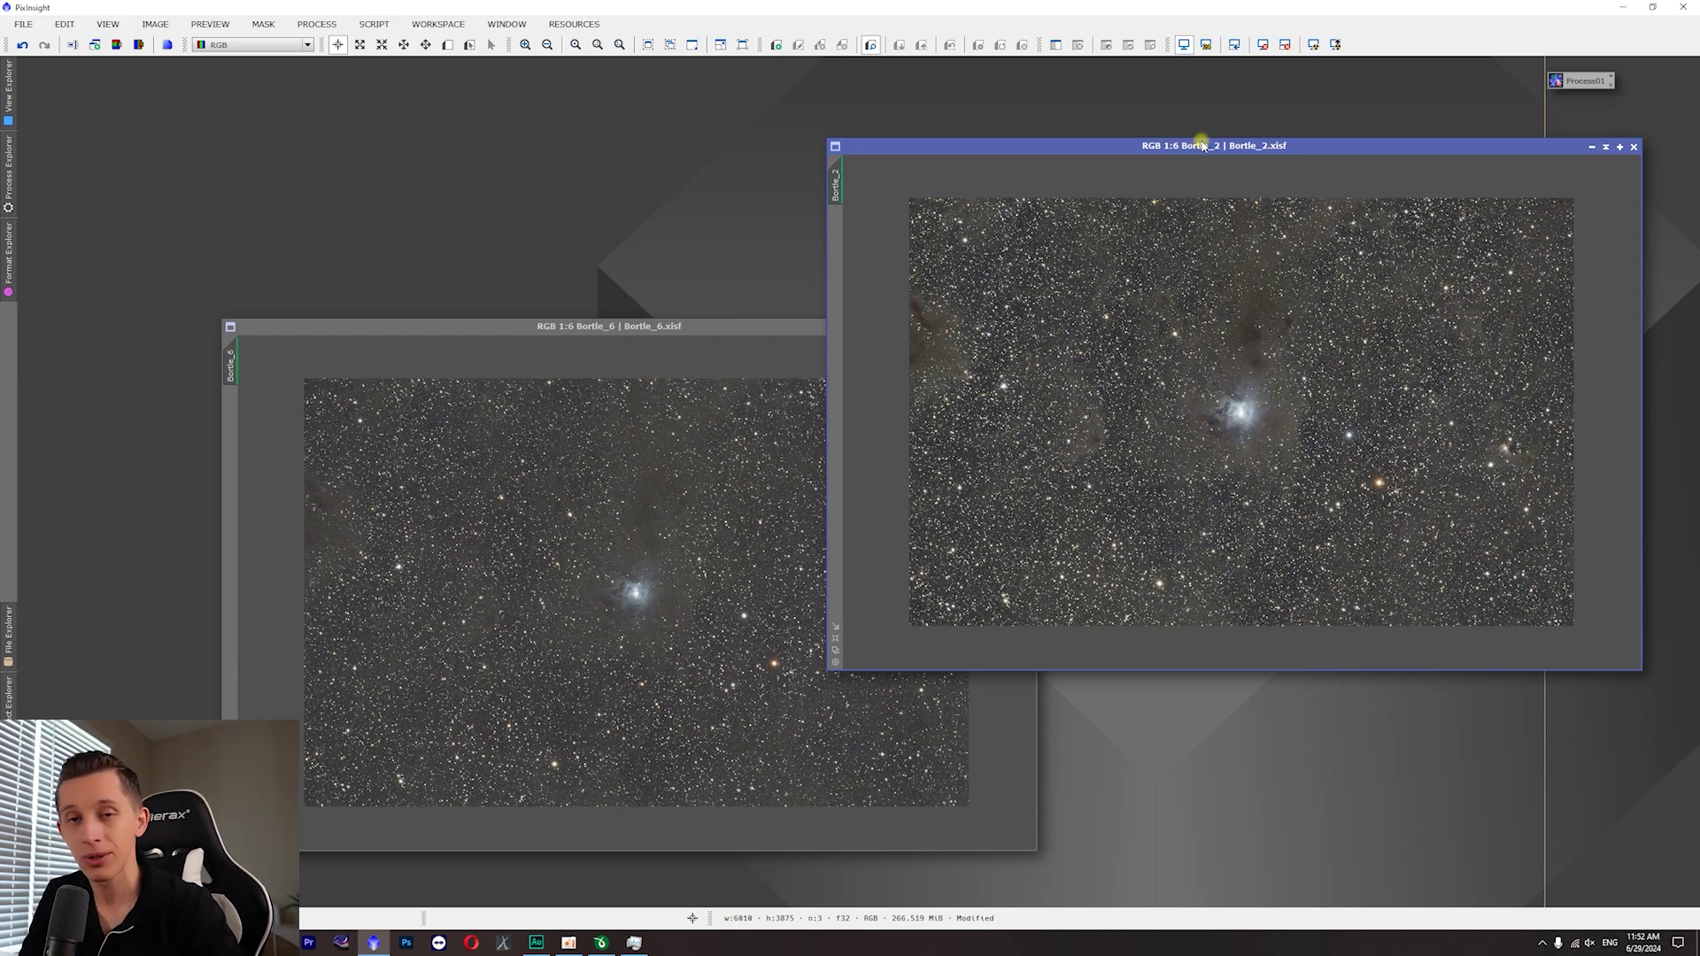
mouse_move(1219, 339)
left_mouse_down()
mouse_move(1241, 357)
mouse_move(1228, 347)
left_mouse_up()
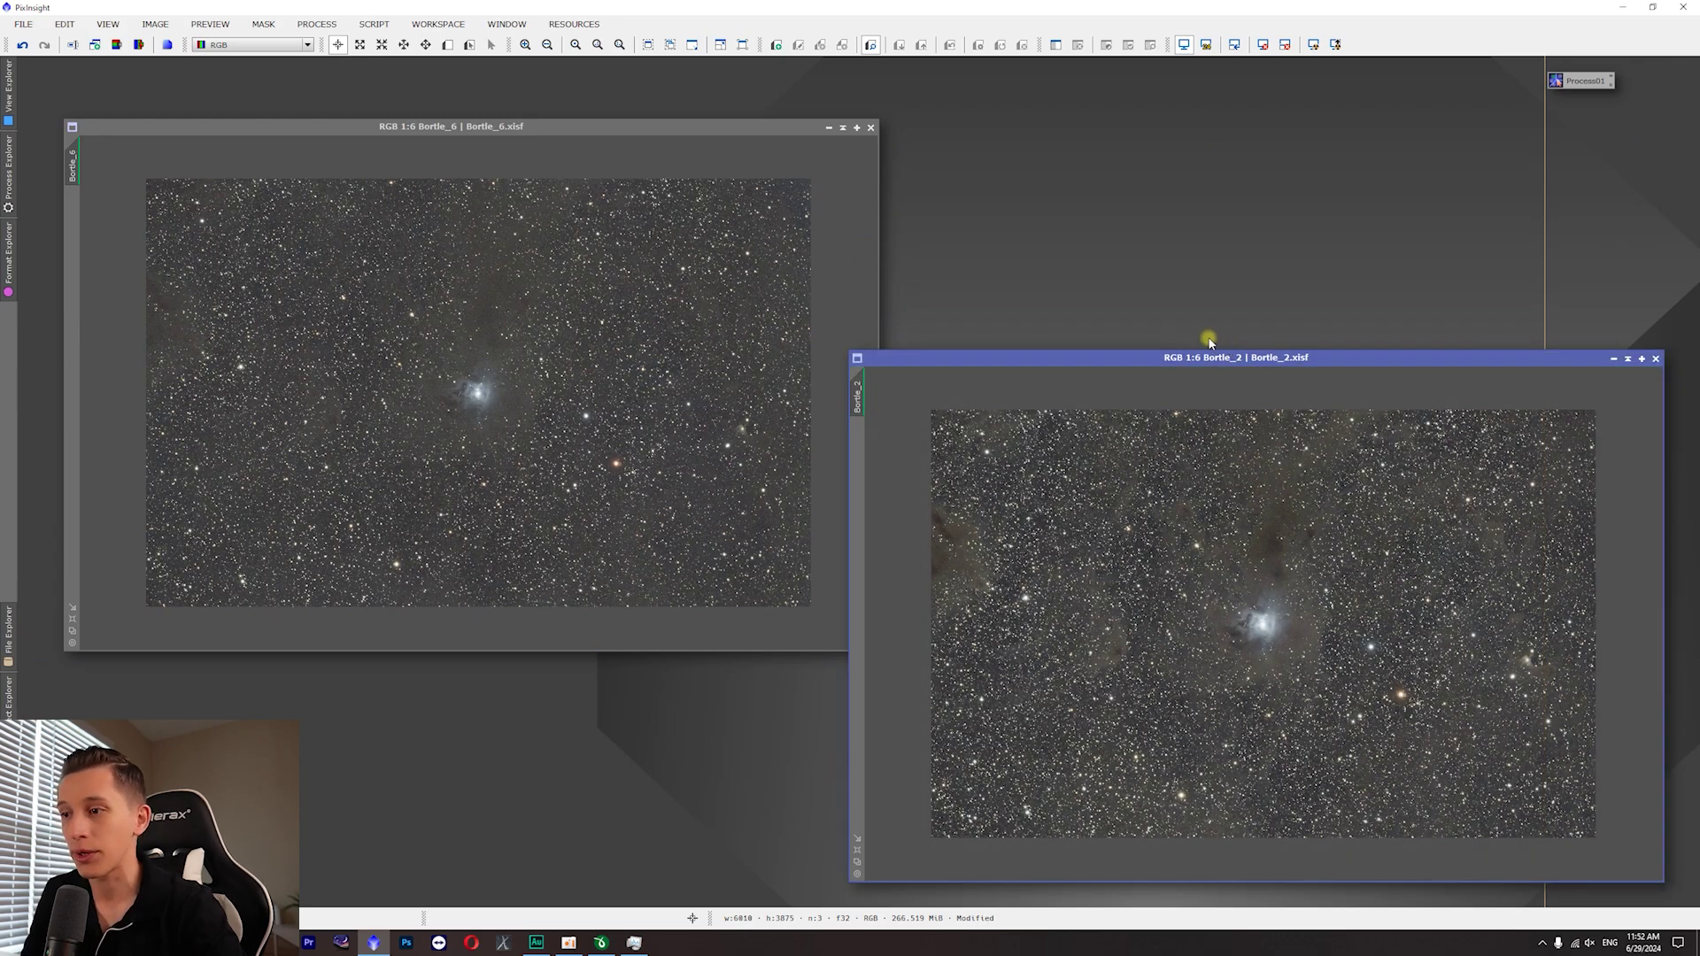
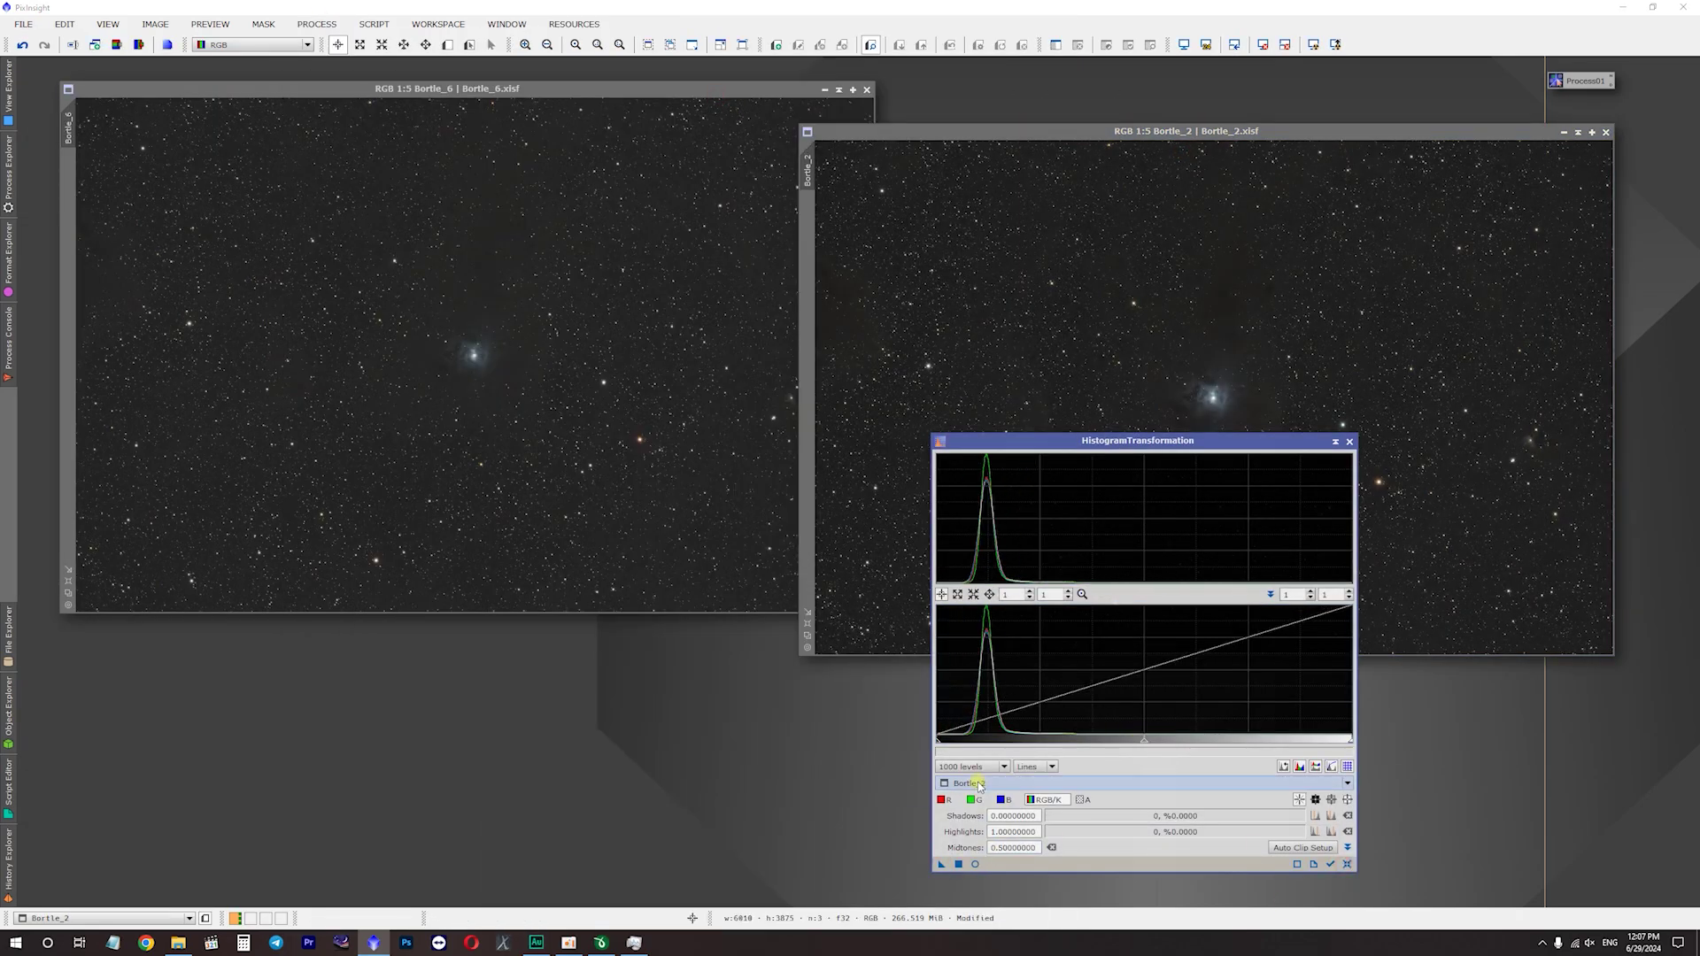
- Select the image view in HistogramTransformation, apply the process to Bortle_2 and close the tool
left_click(1017, 784)
left_click(968, 806)
left_click_drag(942, 865, 853, 455)
left_click(1349, 441)
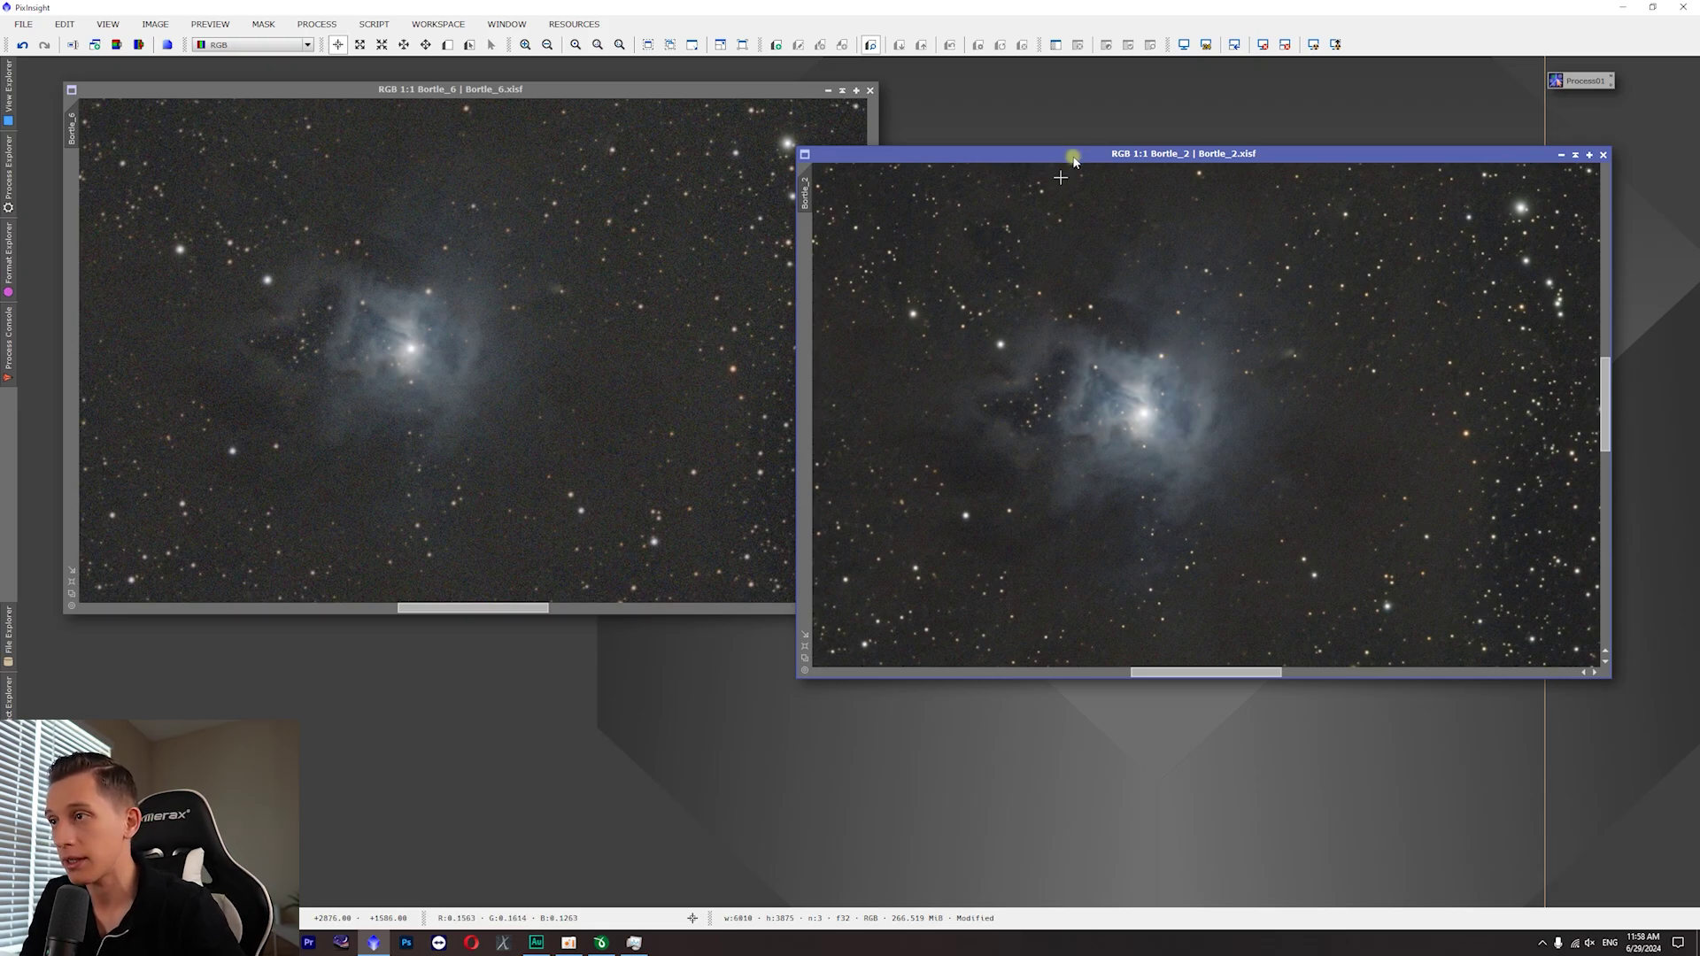
- Compare the nebula core and surrounding dust in the stretched Bortle_6 and Bortle_2 images at 1:1
left_click_drag(1089, 156, 1118, 177)
left_click(389, 374)
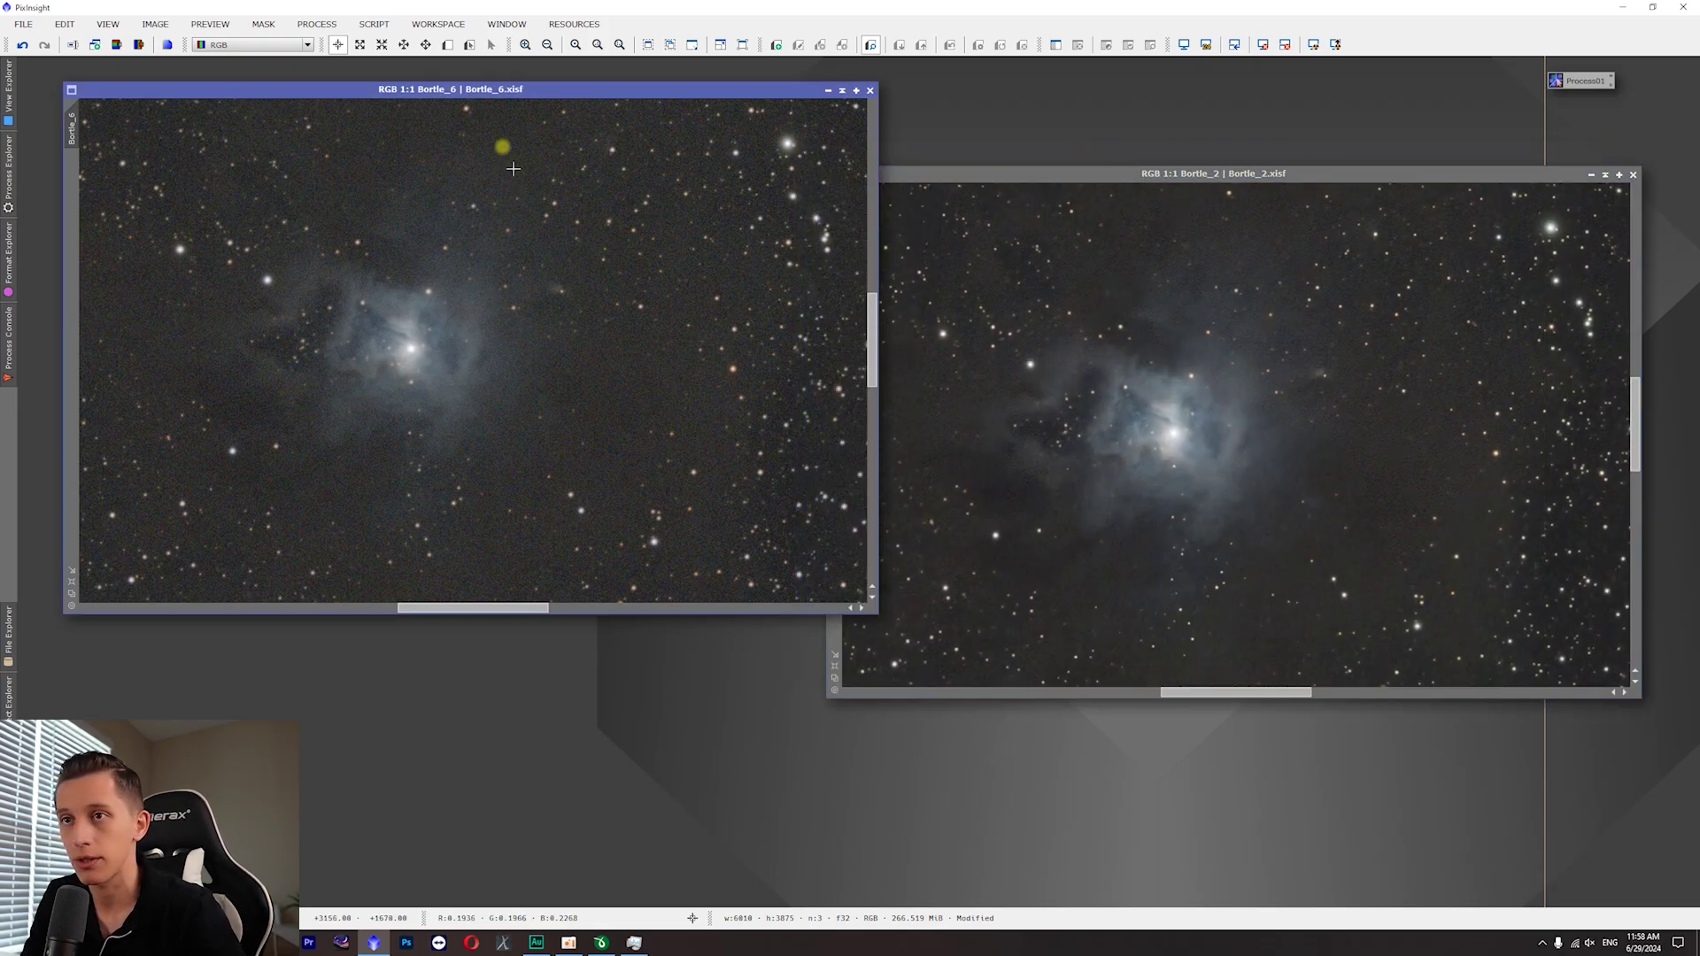
left_click_drag(463, 83, 459, 82)
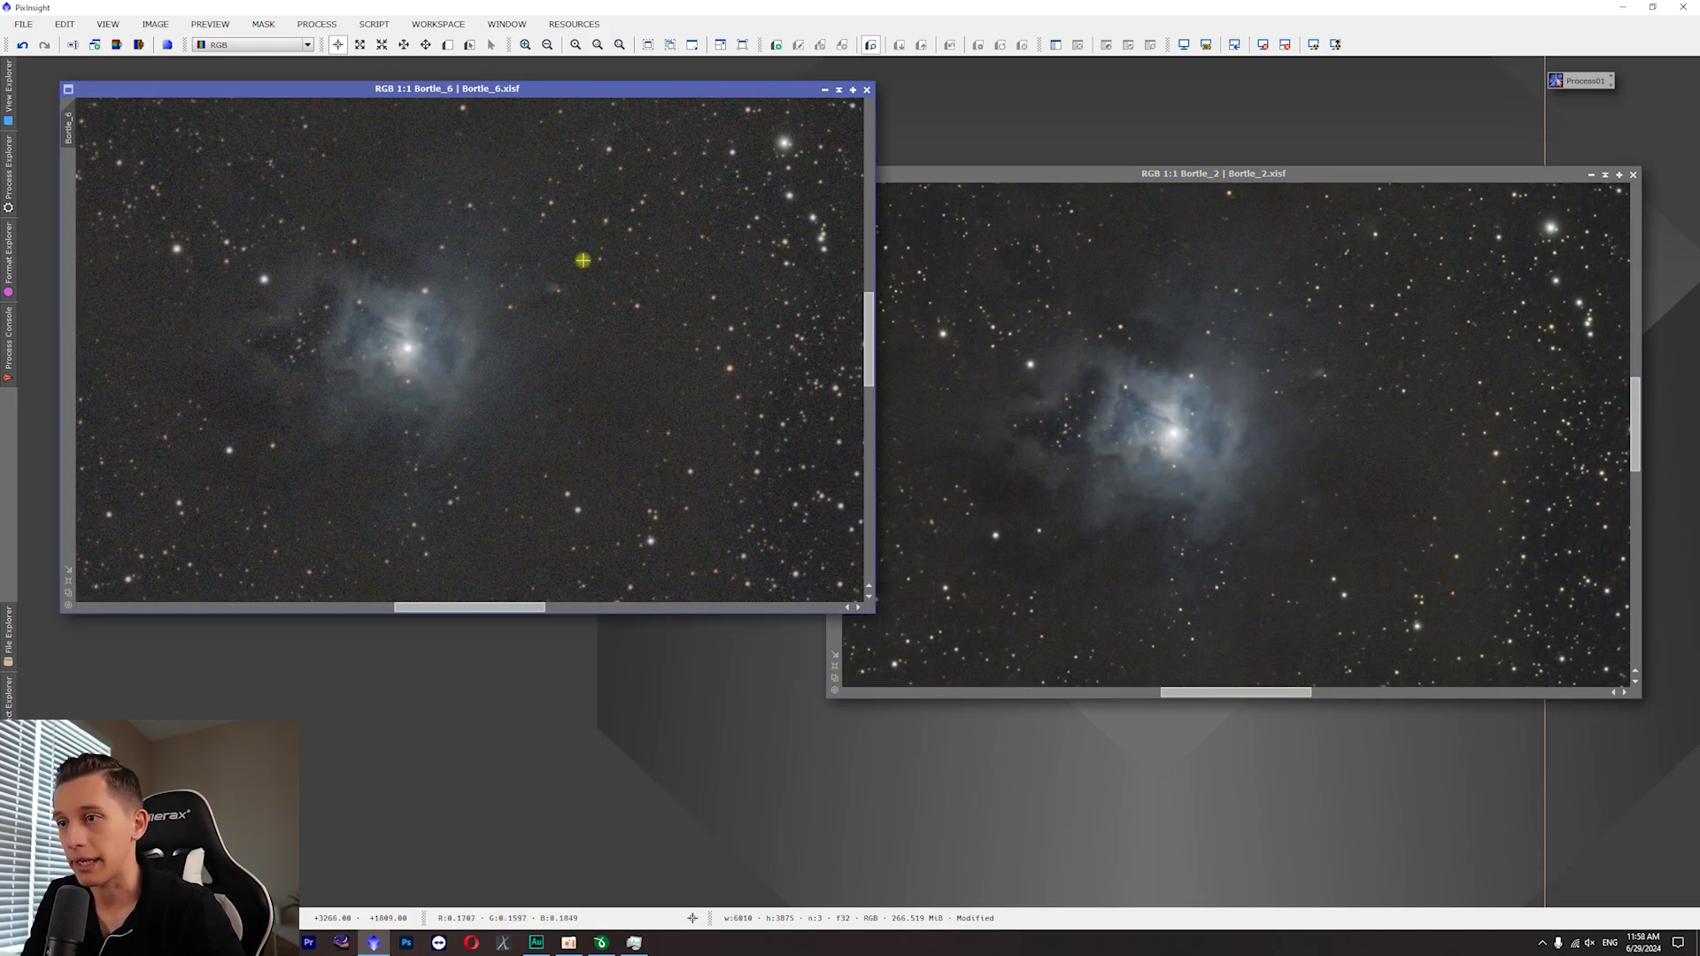
left_click(1275, 473)
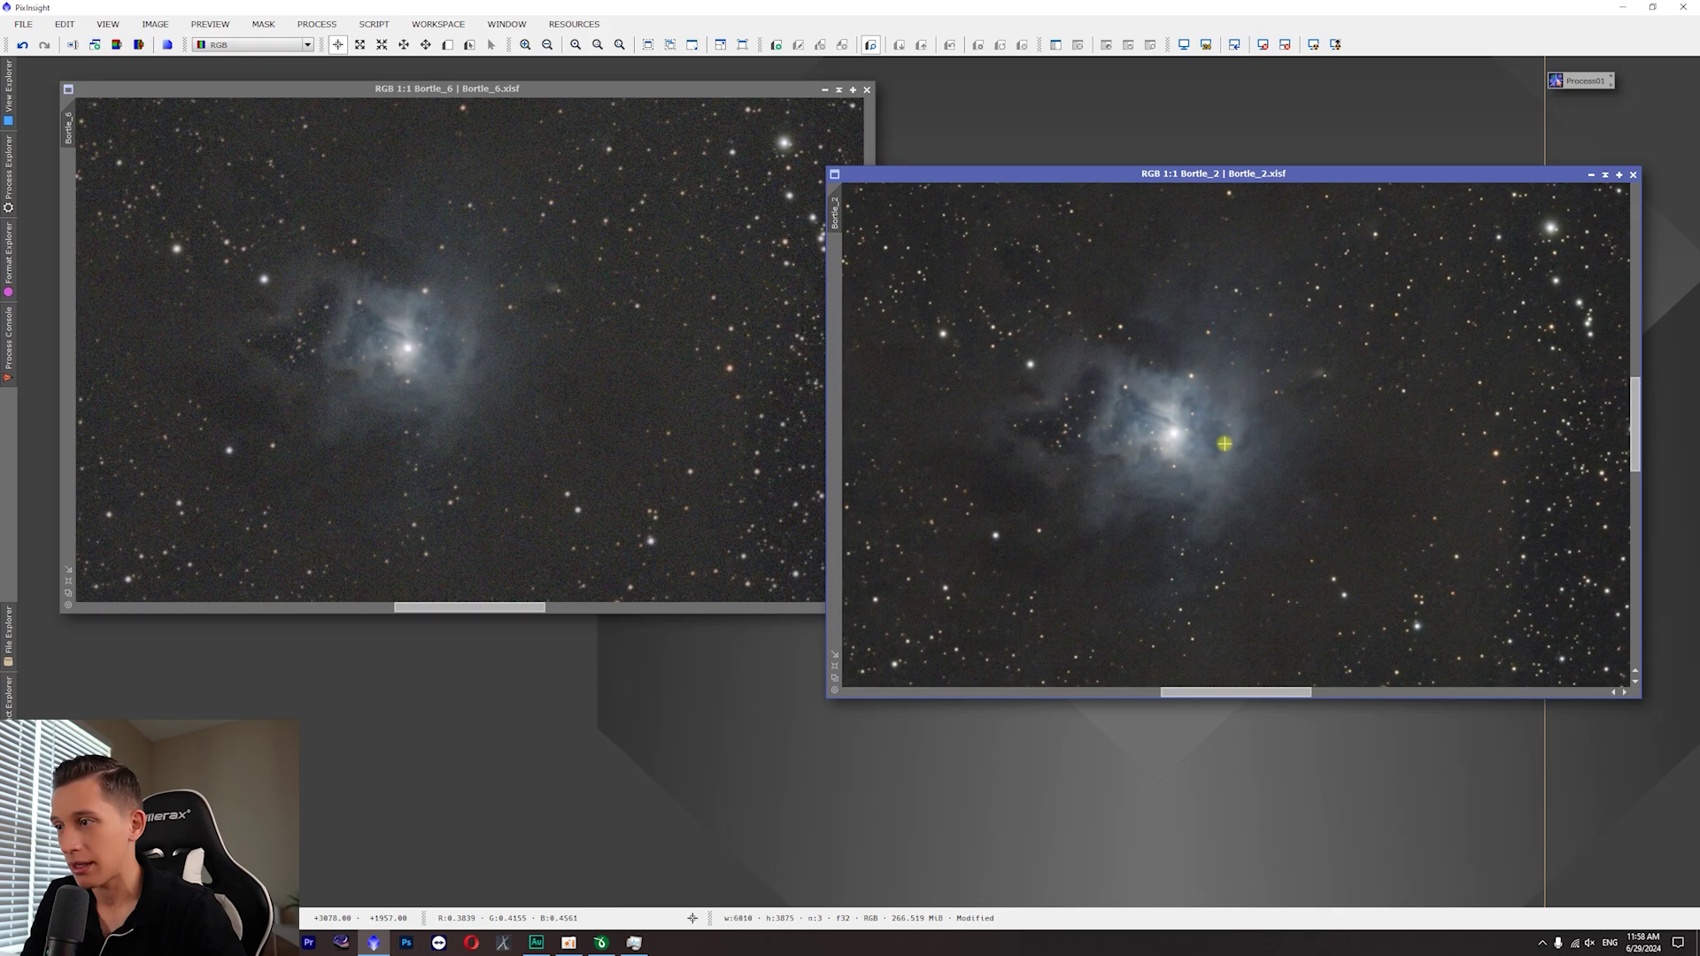
left_click(599, 410)
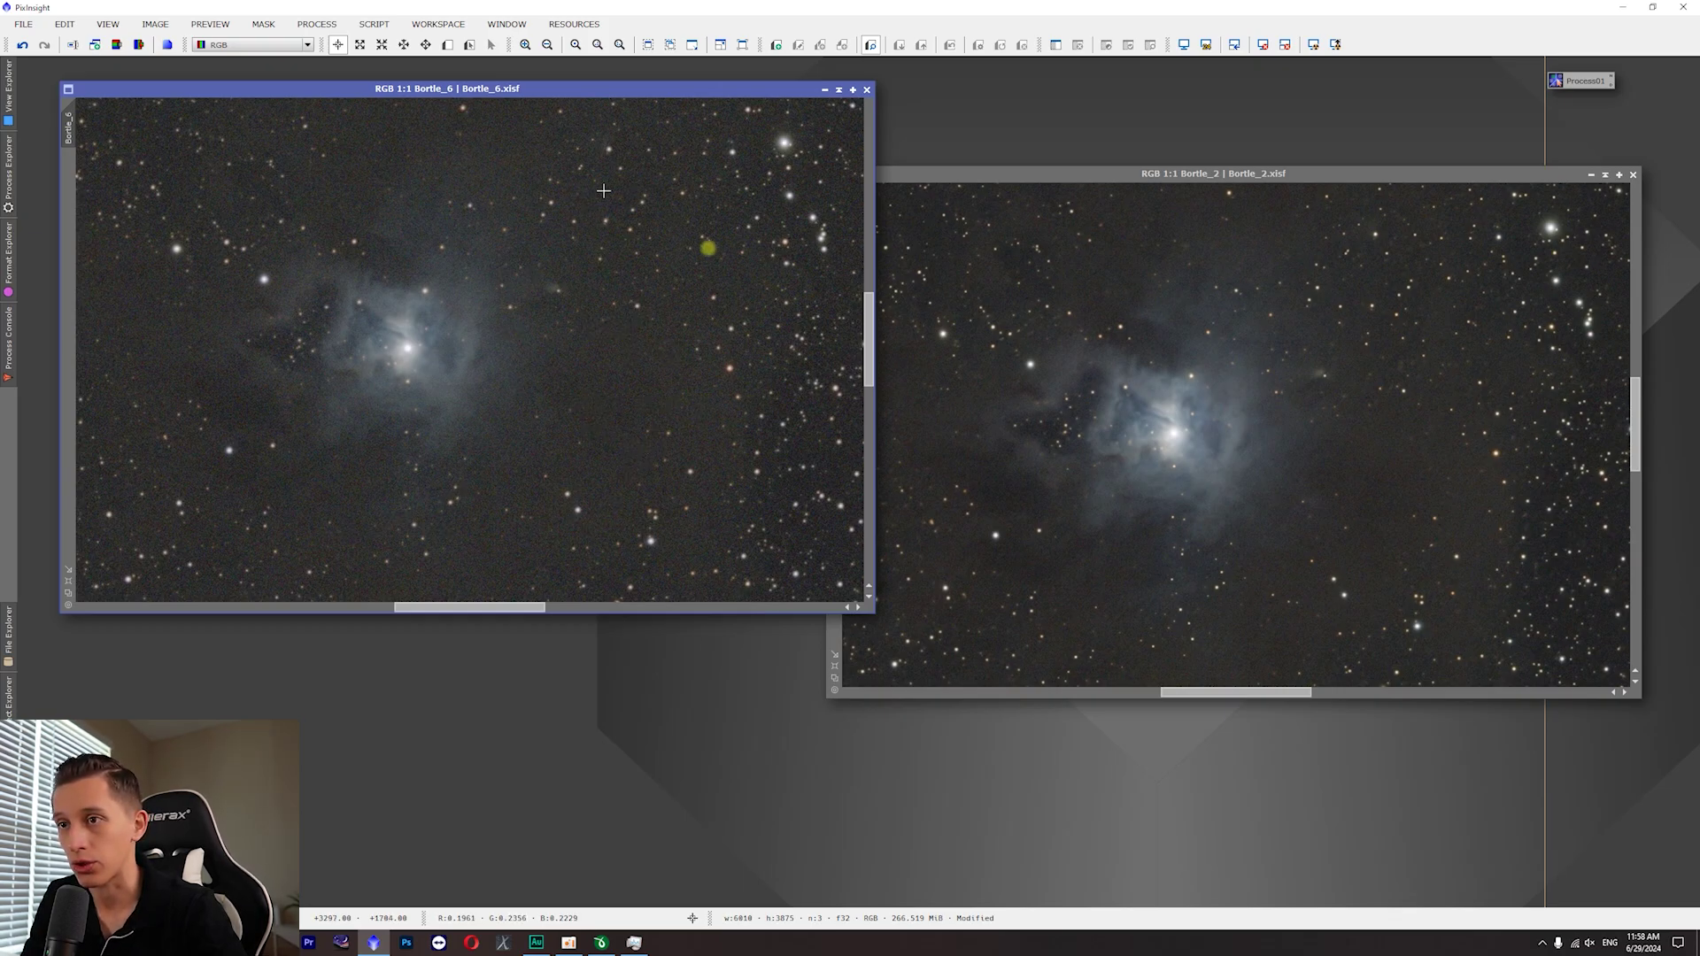
- Zoom Bortle_6 to 2:1 beside the nebula core and match Bortle_2 to the same view
scroll(607, 424, "up", 1)
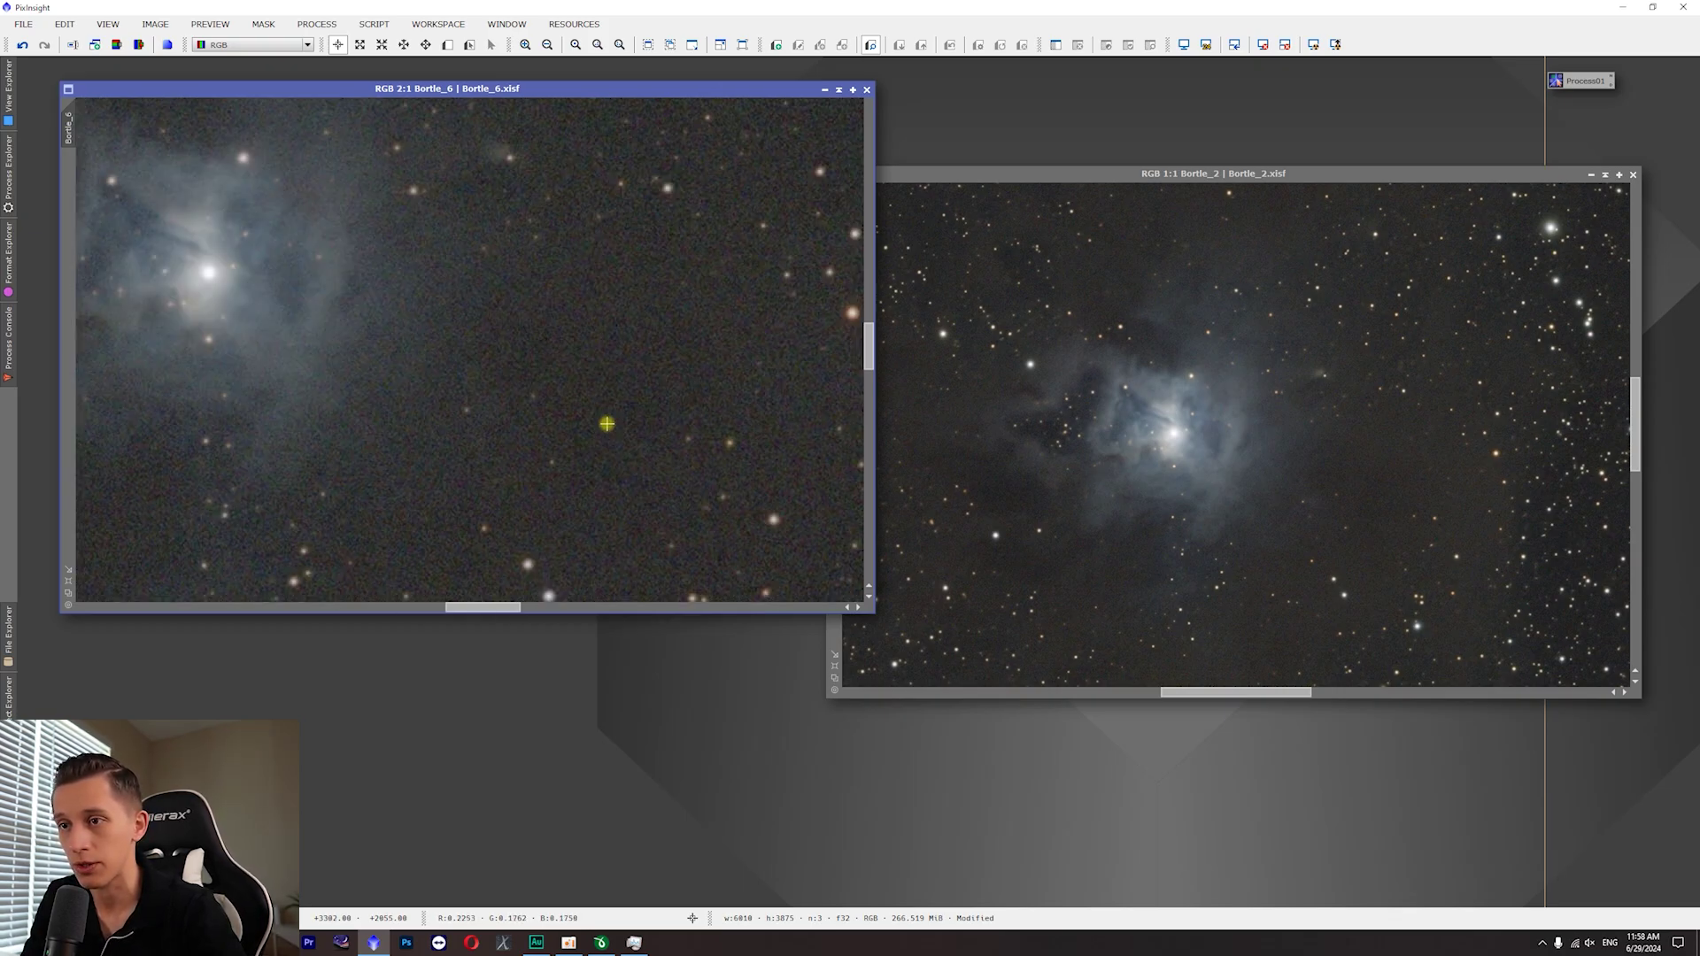
scroll(603, 415, "up", 1)
scroll(581, 376, "down", 1)
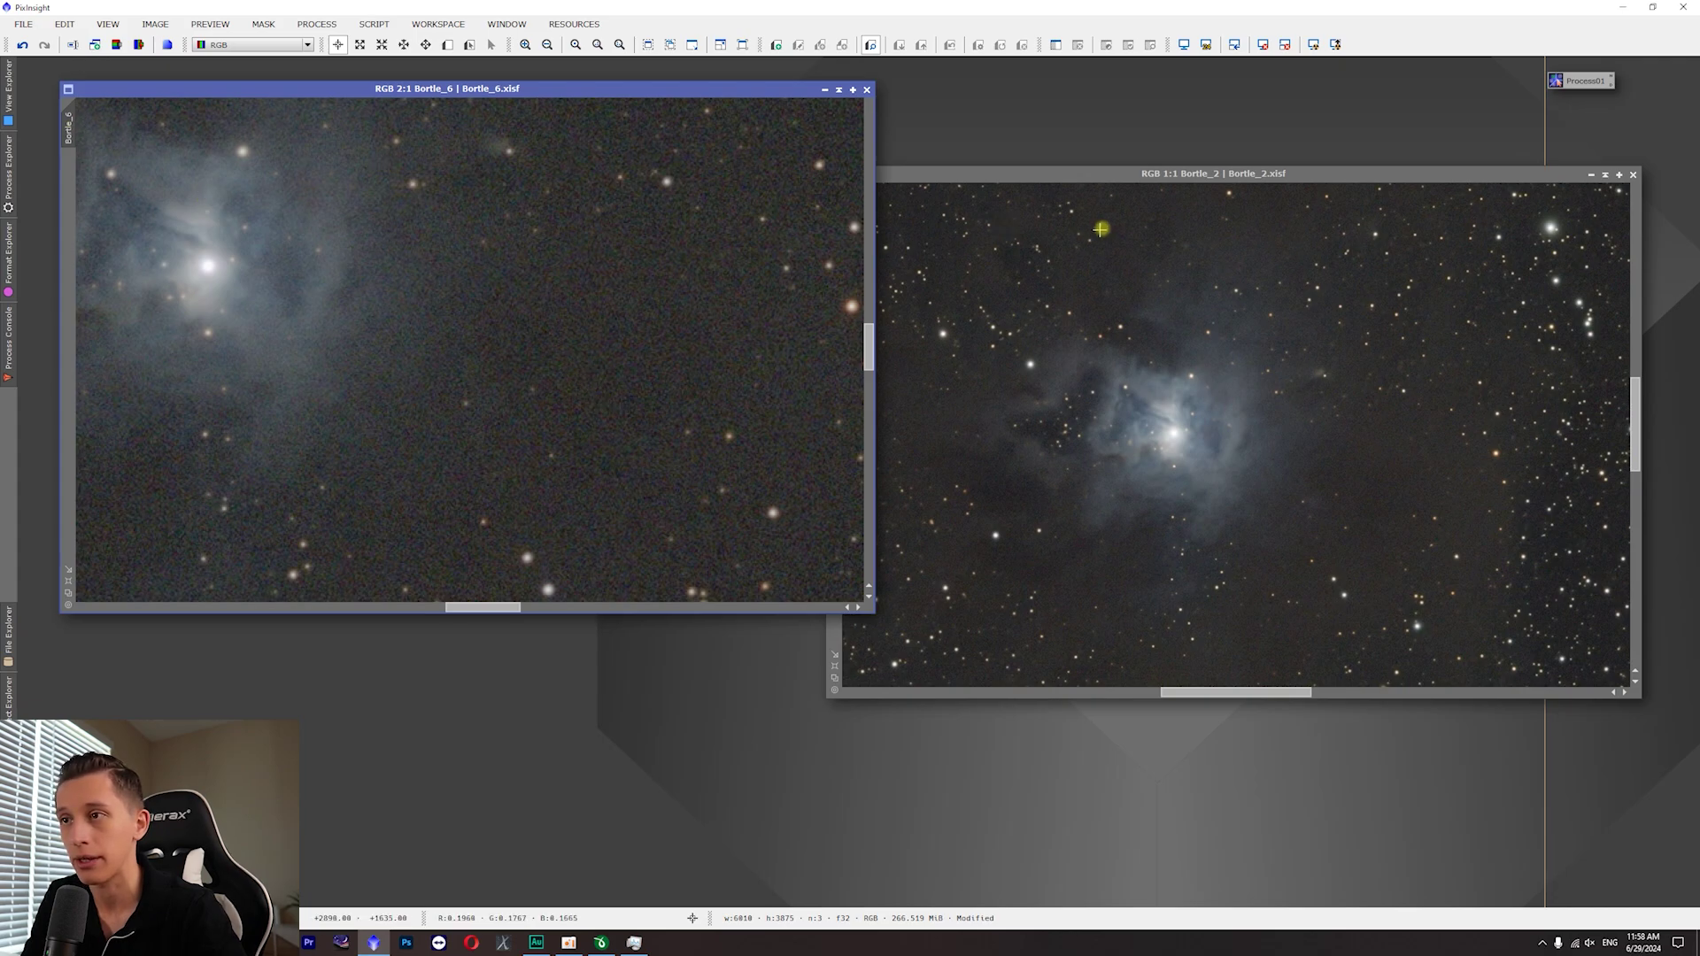
left_click(1041, 229)
left_click_drag(1062, 173, 1144, 150)
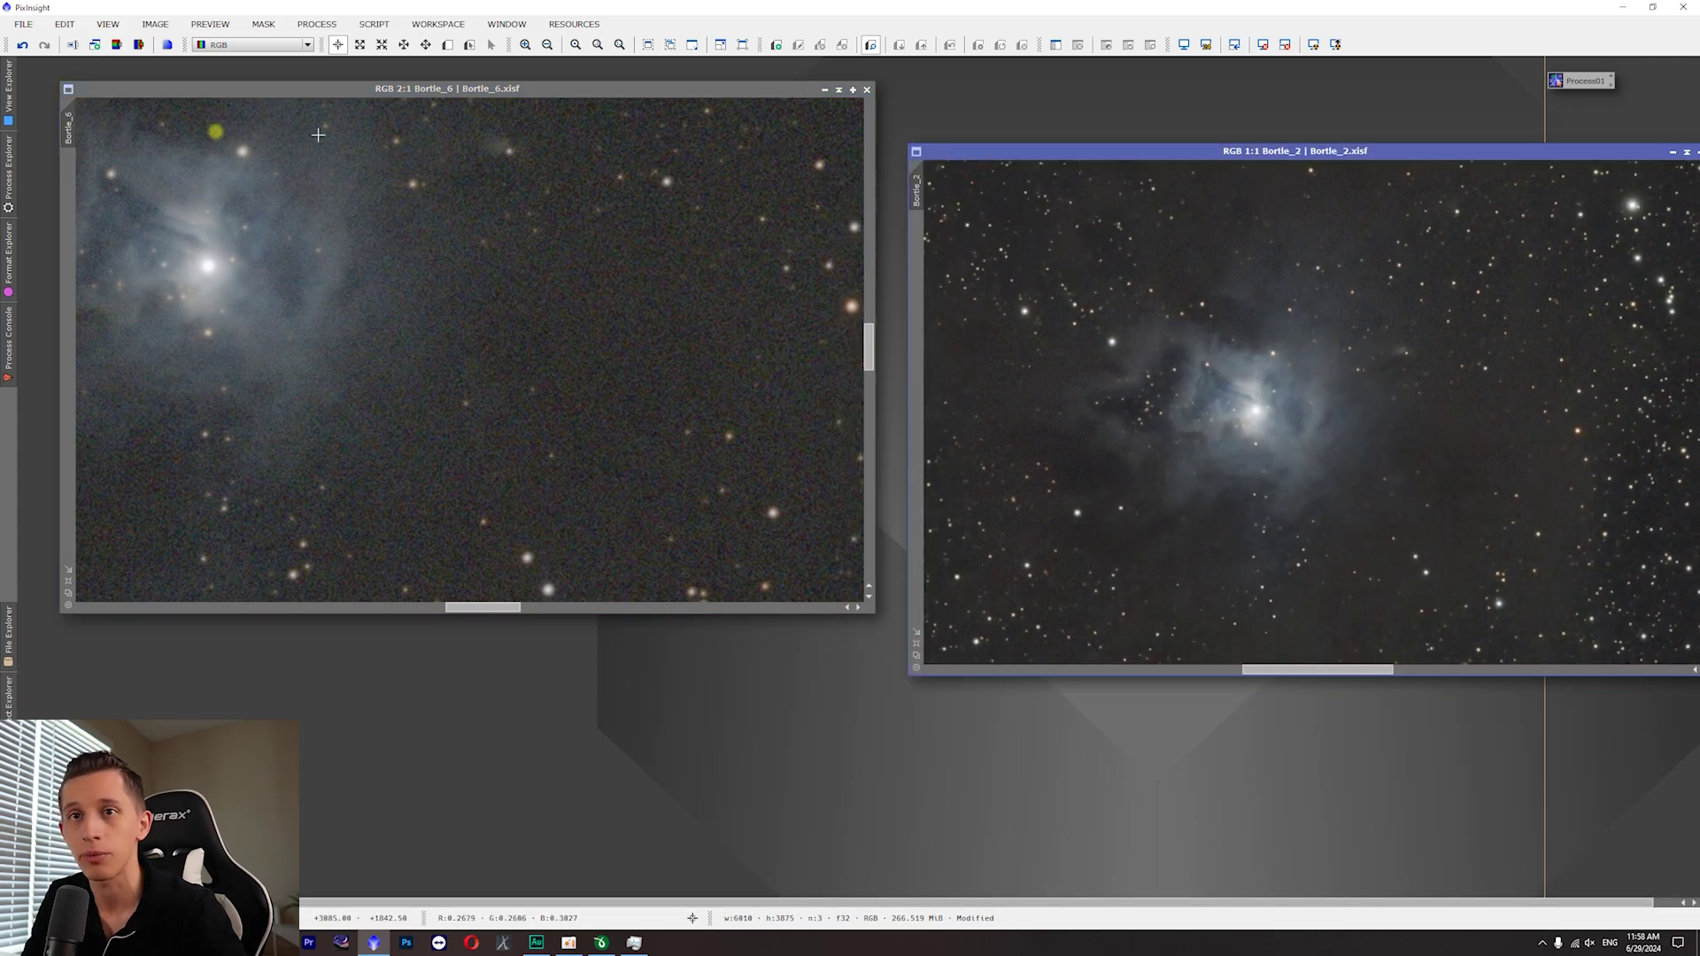
left_click_drag(69, 126, 1111, 166)
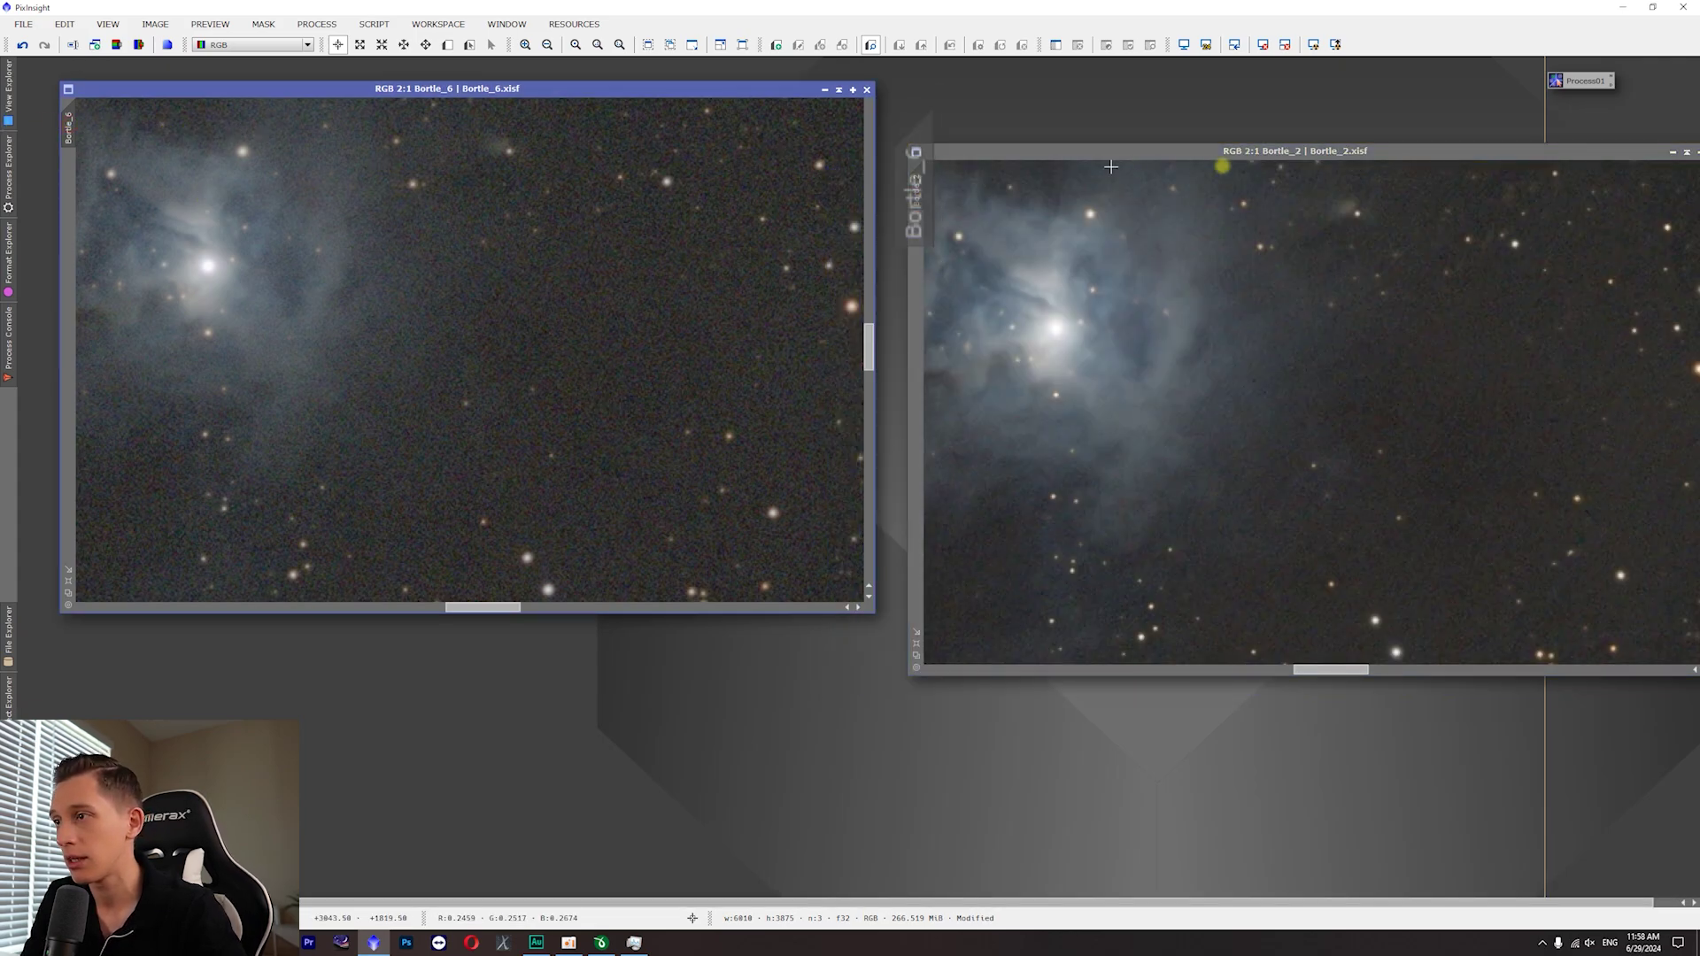
- Reposition Bortle_2 next to Bortle_6 and compare the noise and nebula detail at 2:1
left_click_drag(1275, 155, 1093, 154)
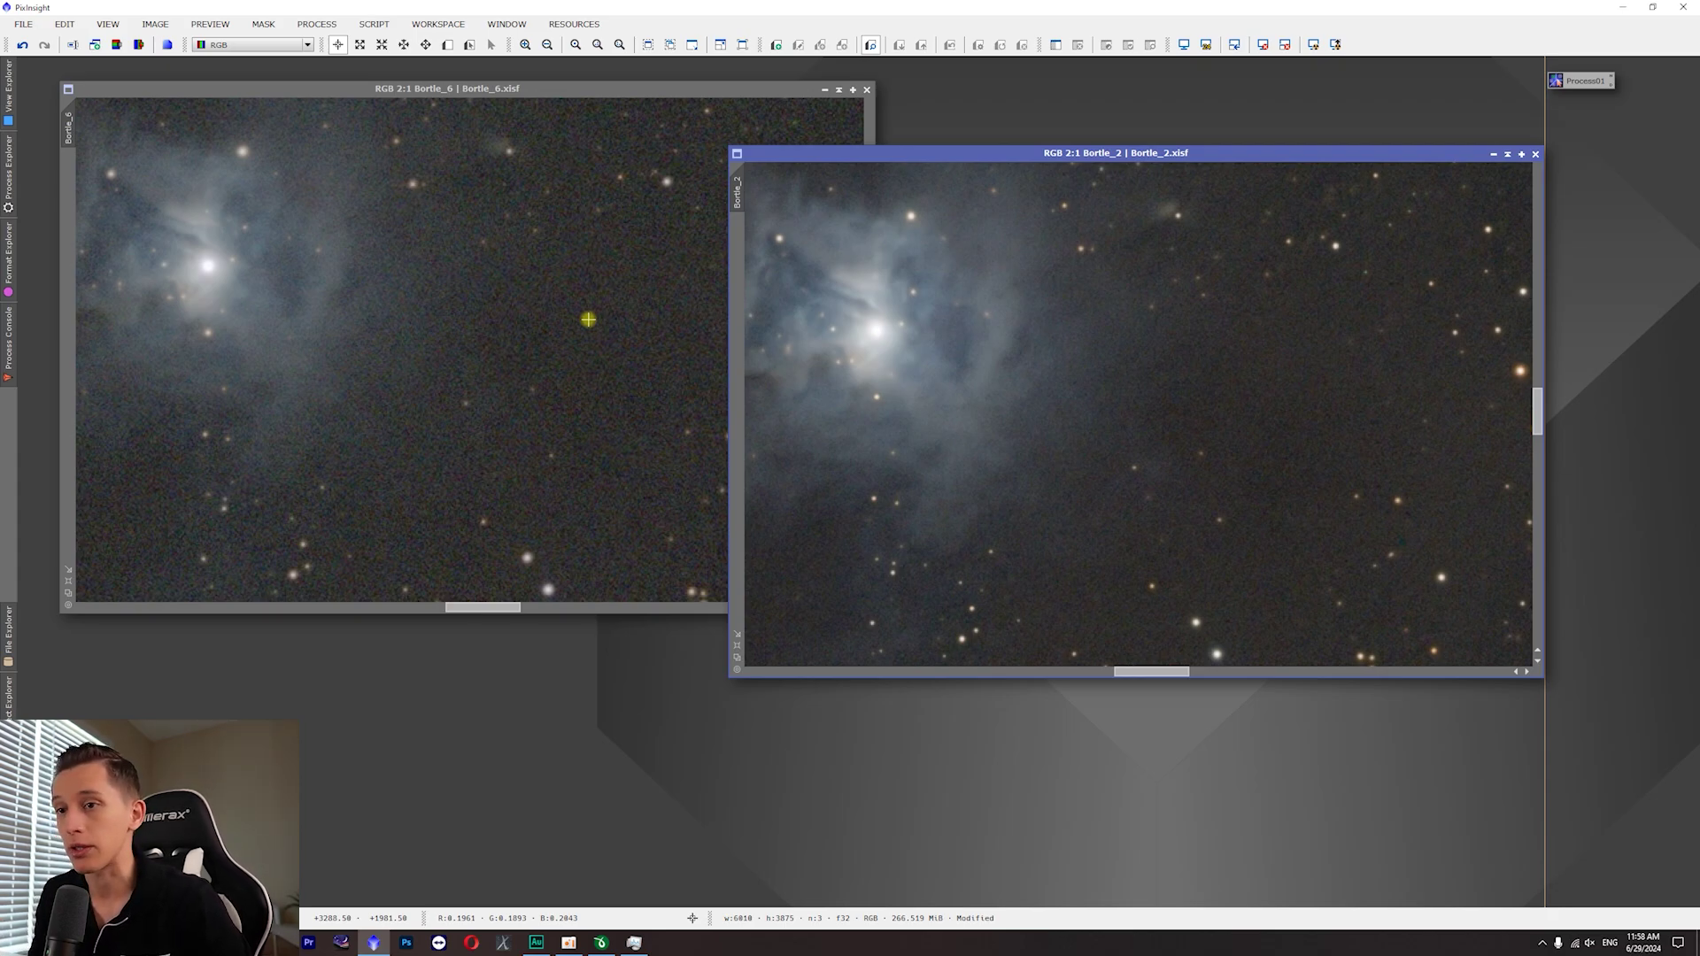
left_click_drag(1253, 151, 1345, 158)
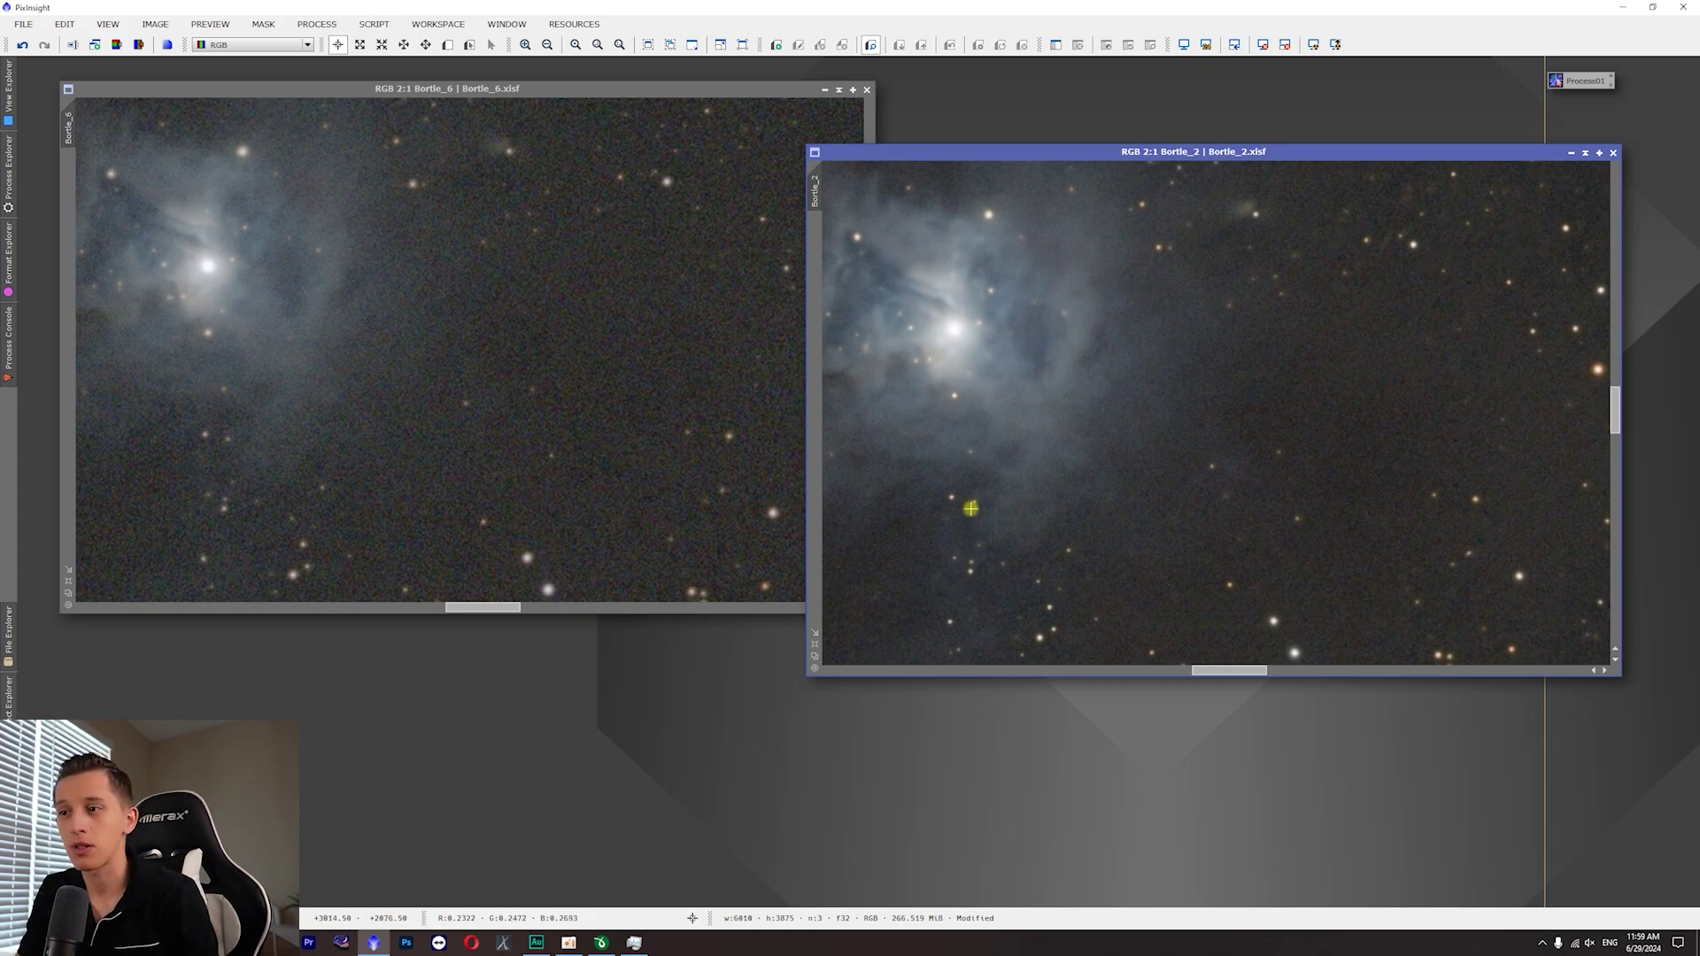
left_click(384, 432)
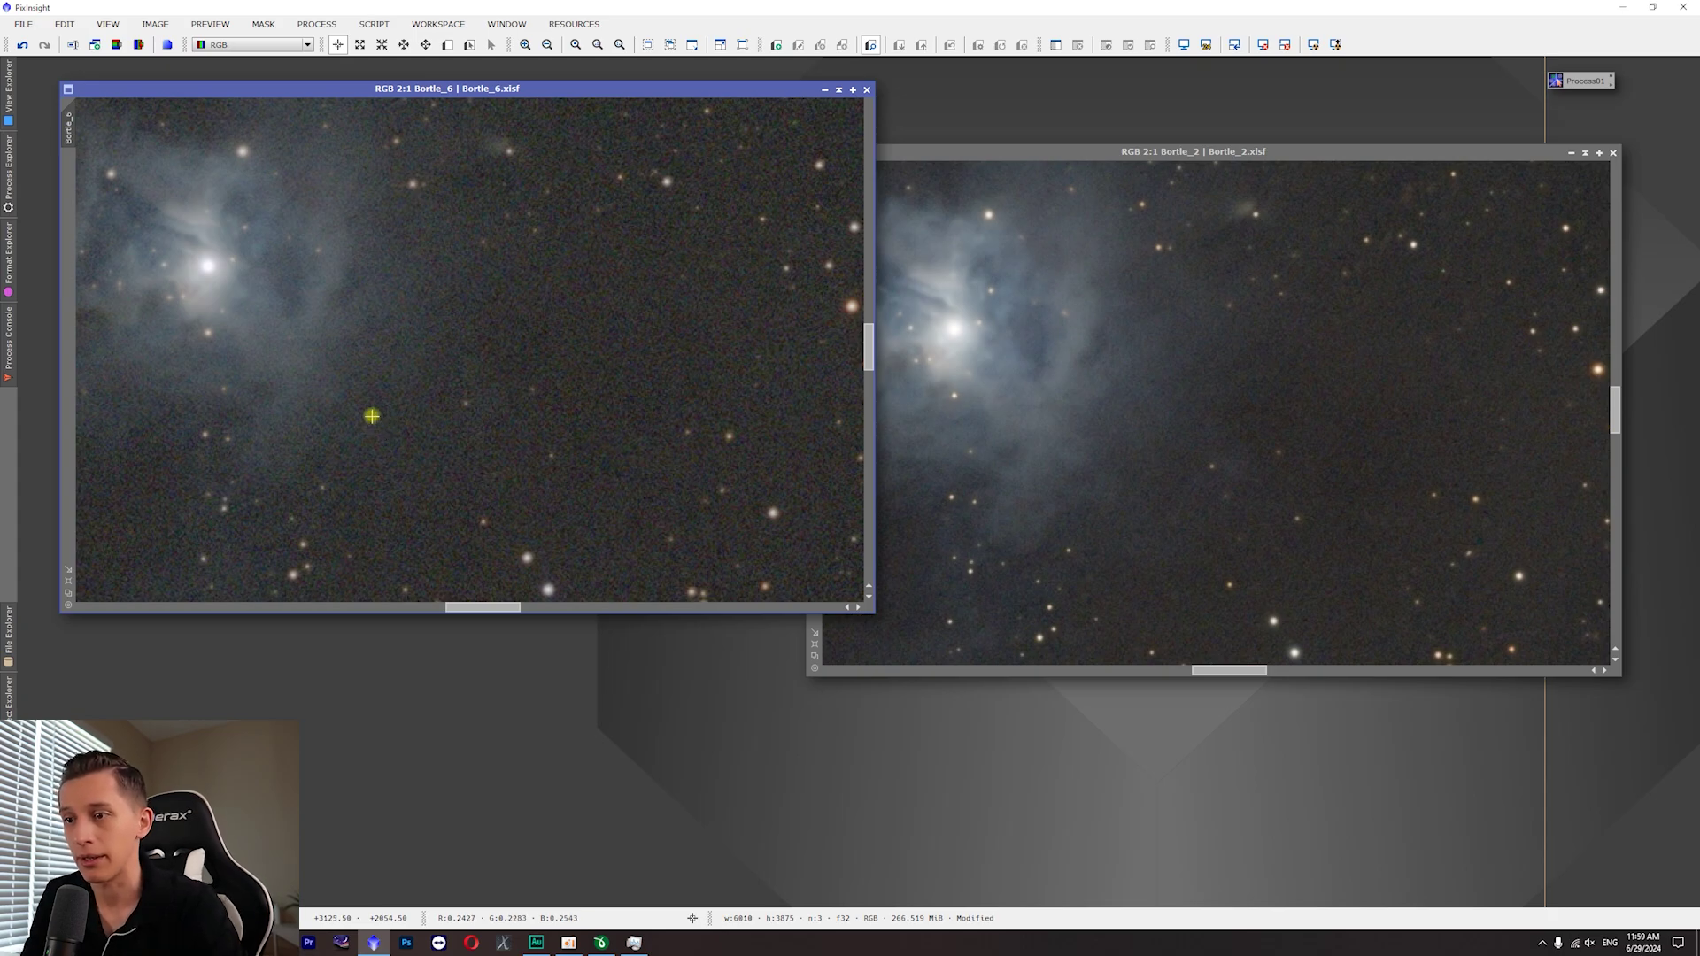
- Examine Bortle_6 and Bortle_2 at progressively wider views to compare their full star fields
scroll(626, 358, "down", 1)
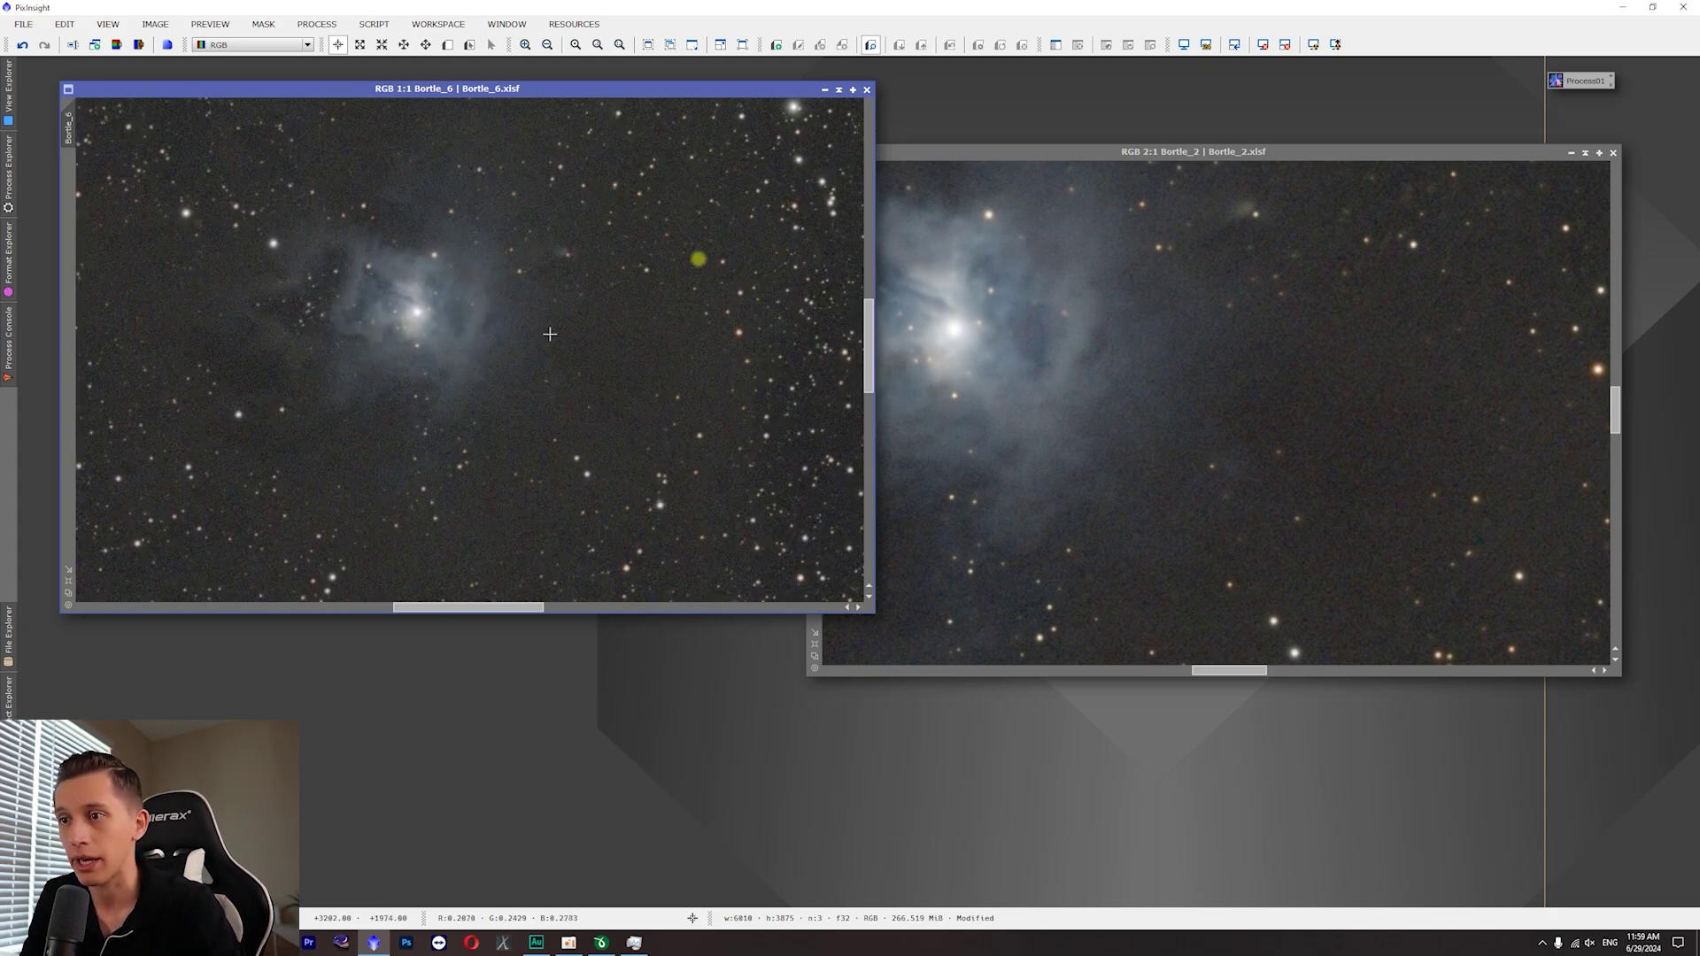
left_click(1389, 432)
scroll(1388, 432, "down", 1)
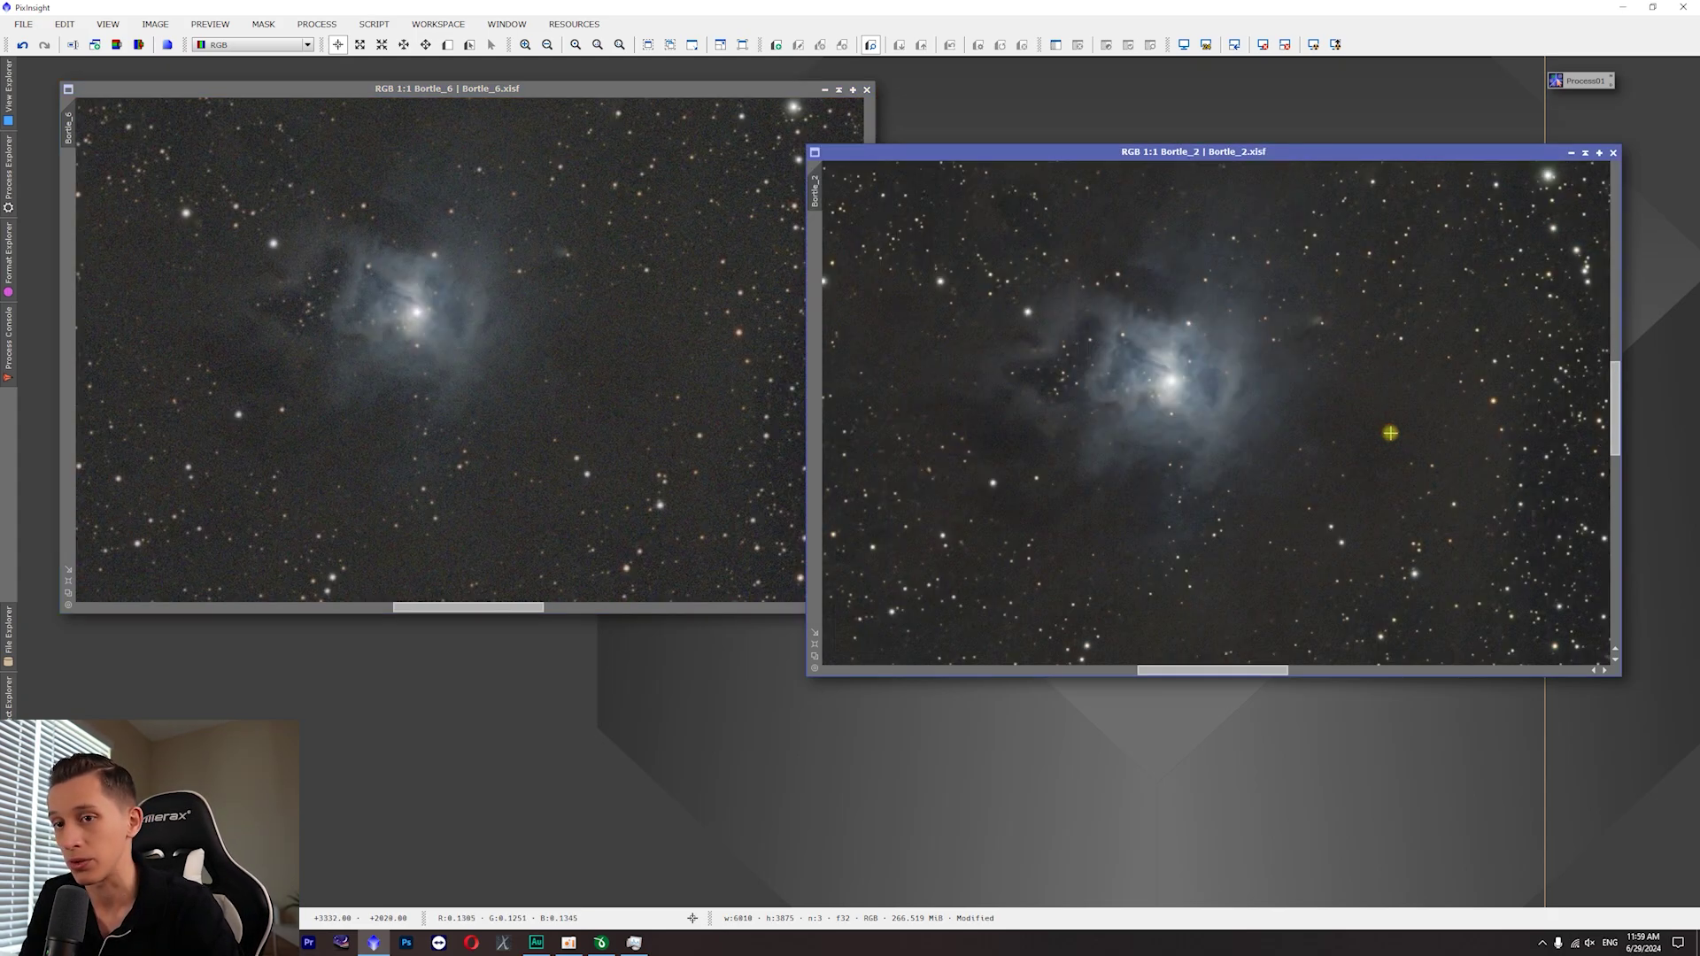
scroll(1143, 438, "down", 1)
scroll(1144, 438, "down", 3)
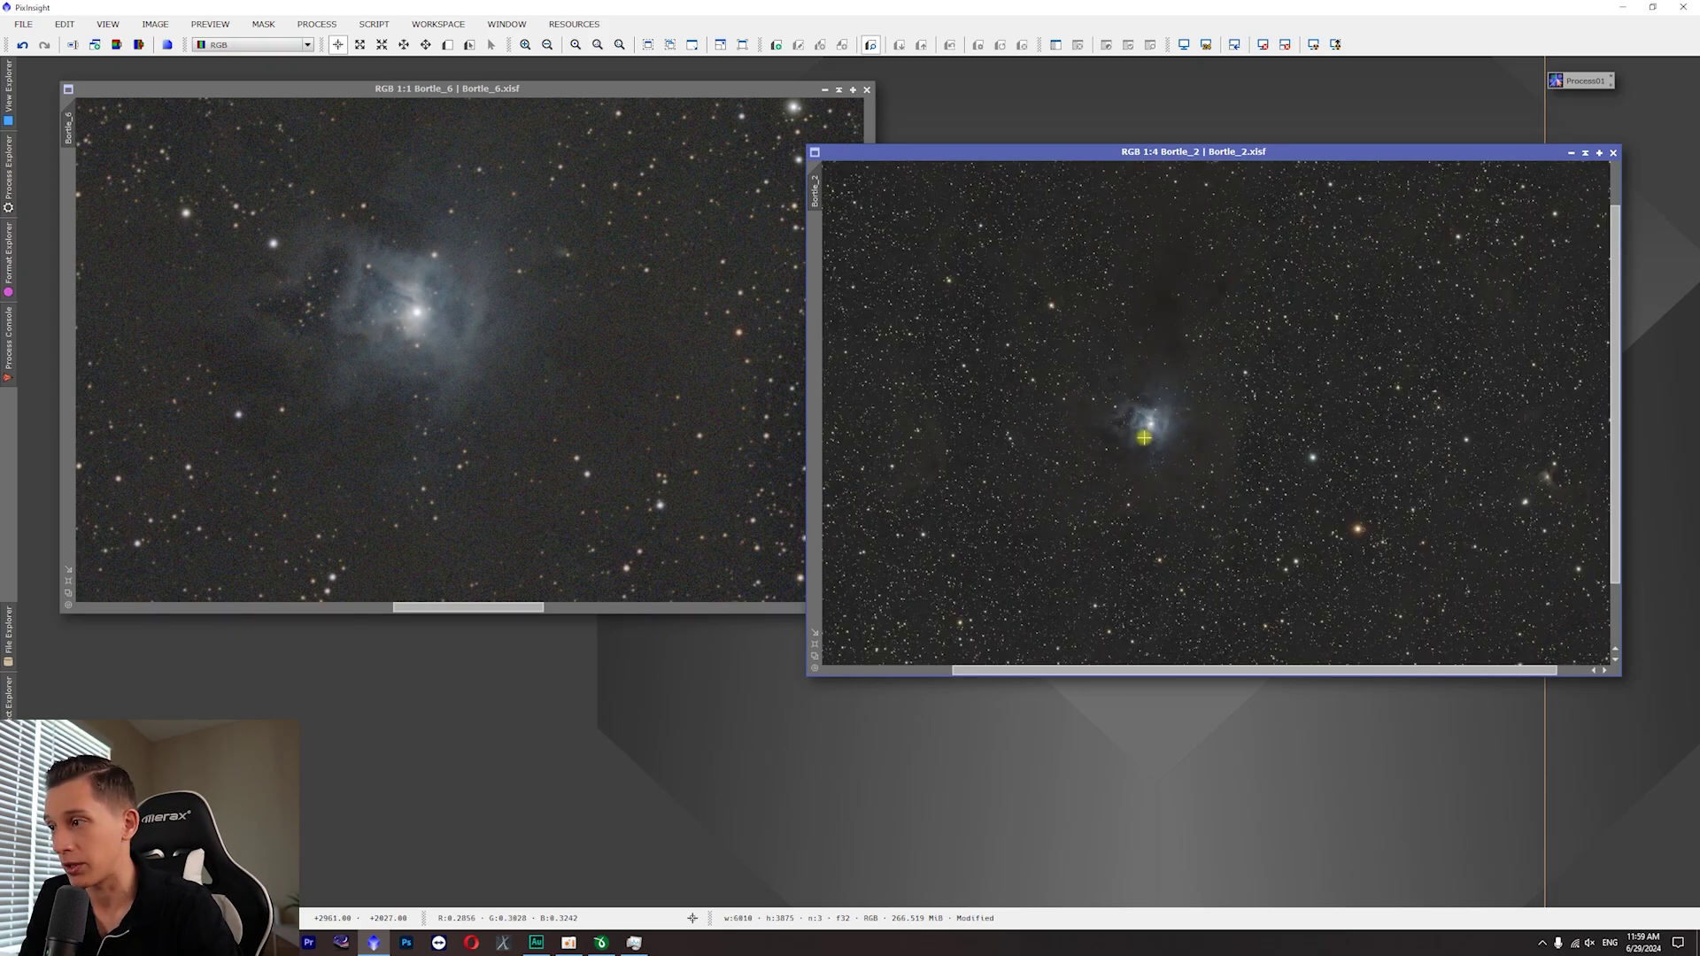
left_click(748, 328)
scroll(743, 325, "down", 1)
scroll(744, 326, "down", 3)
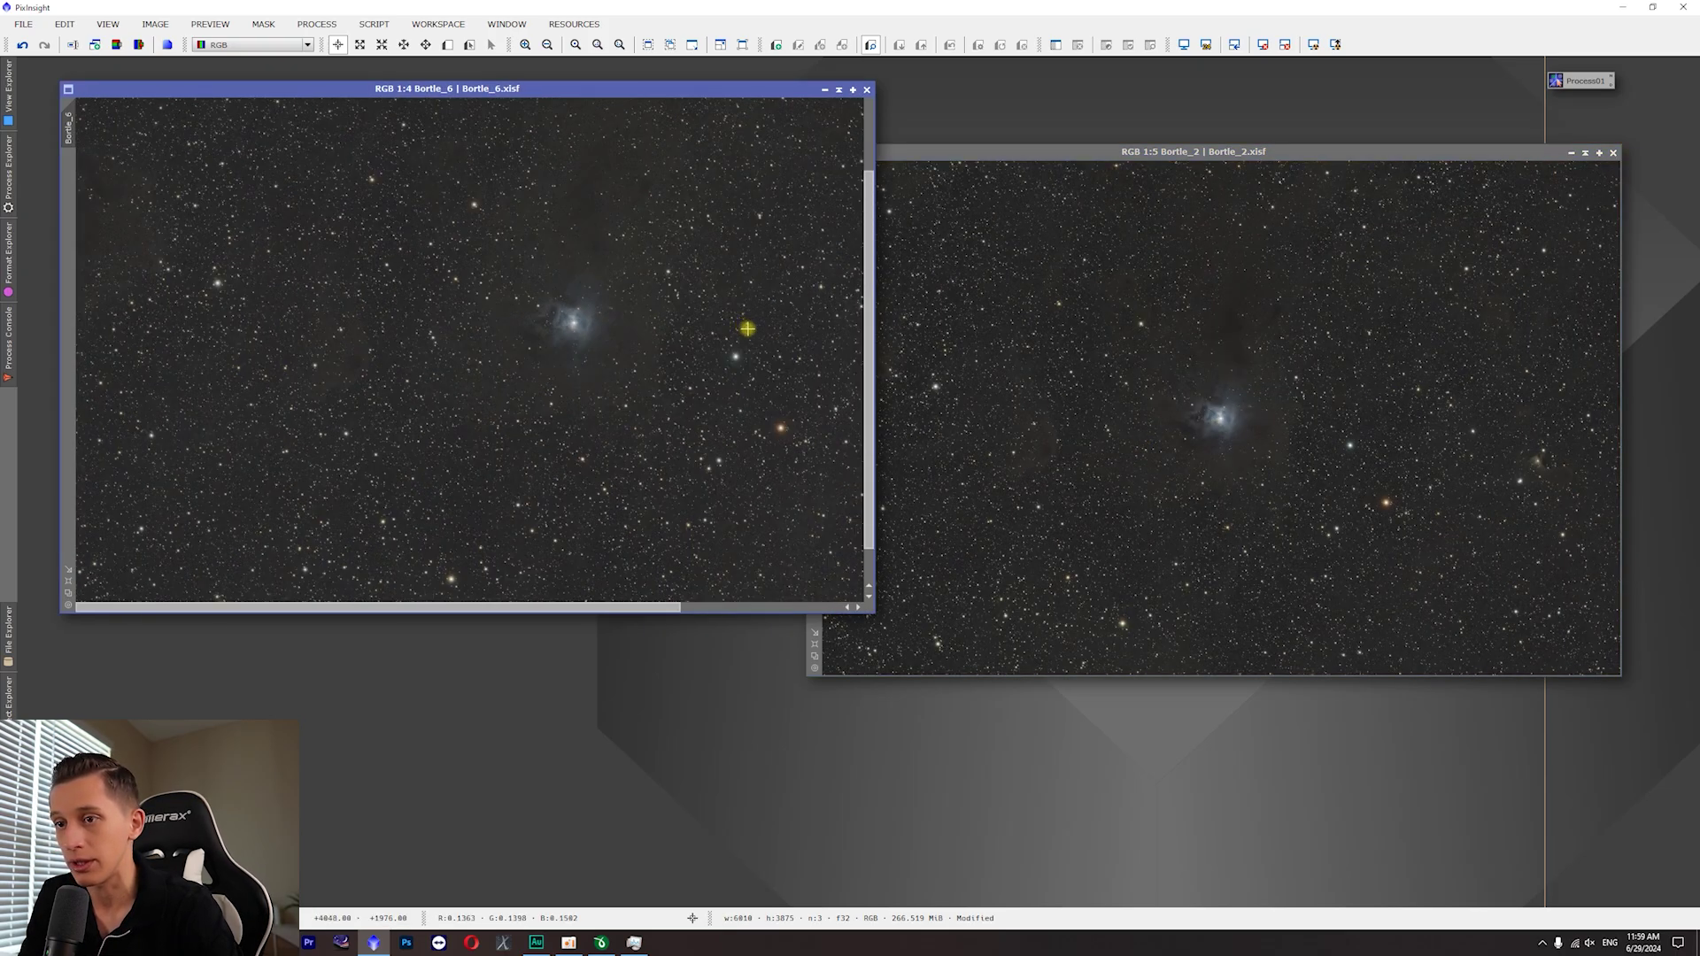
- Run StarXTerminator on Bortle_2 with Generate Star Image, Unscreen Stars and Large Overlap enabled
left_click(316, 24)
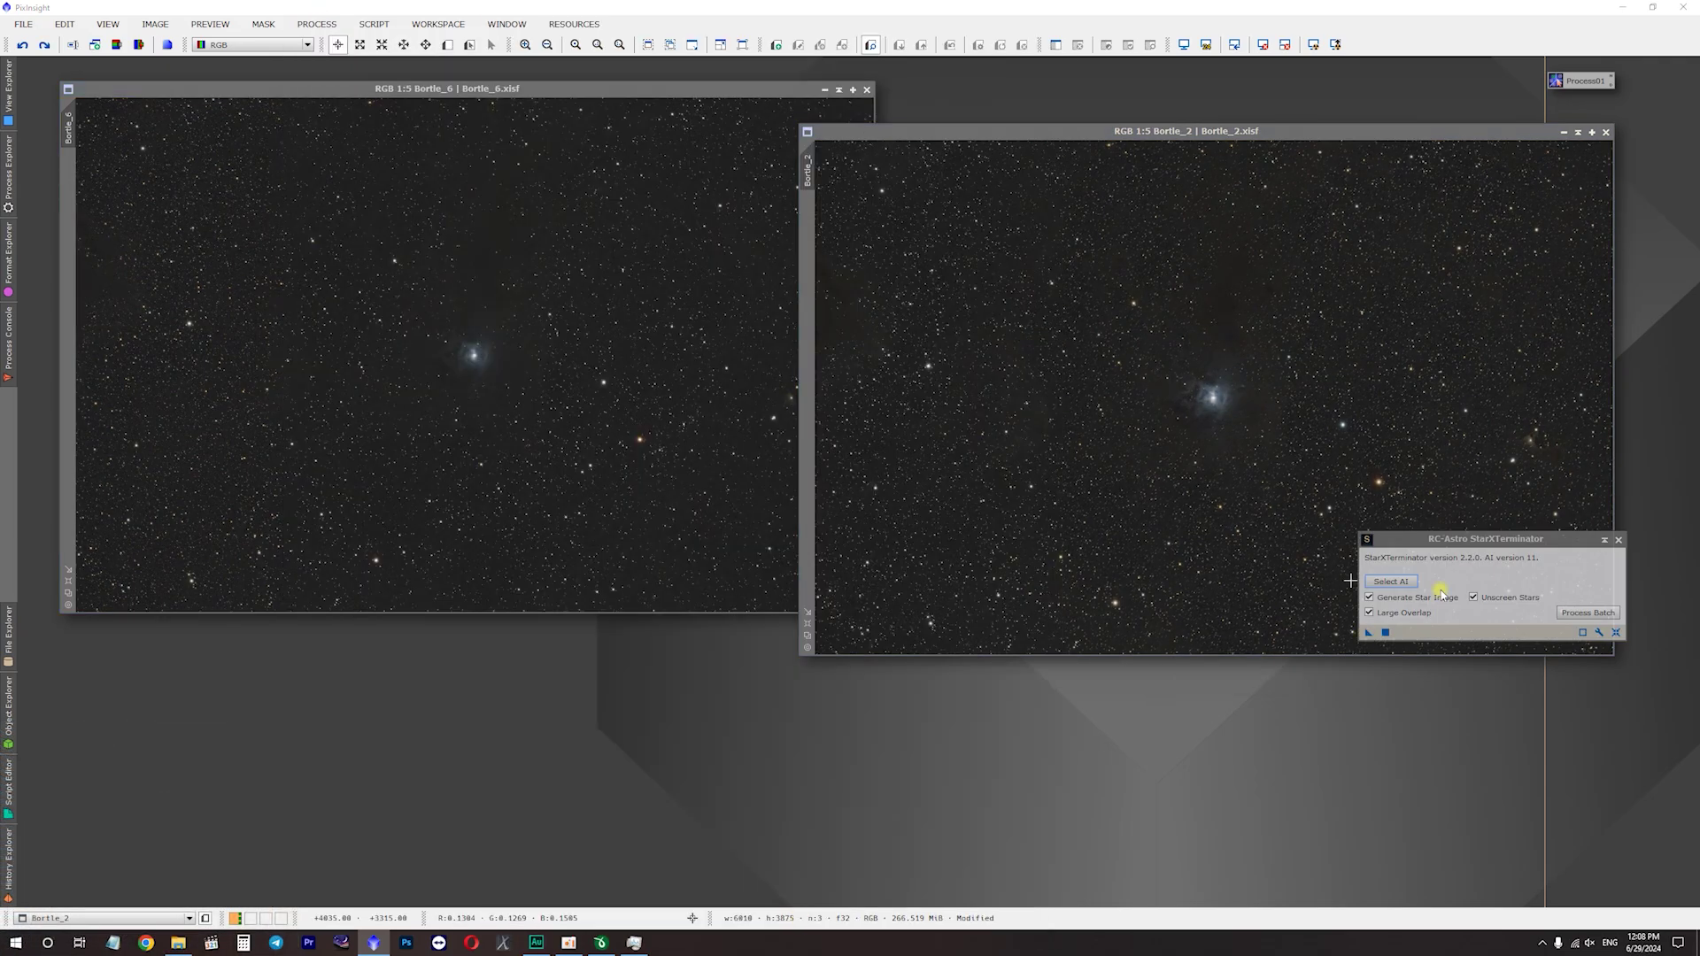
left_click(1386, 632)
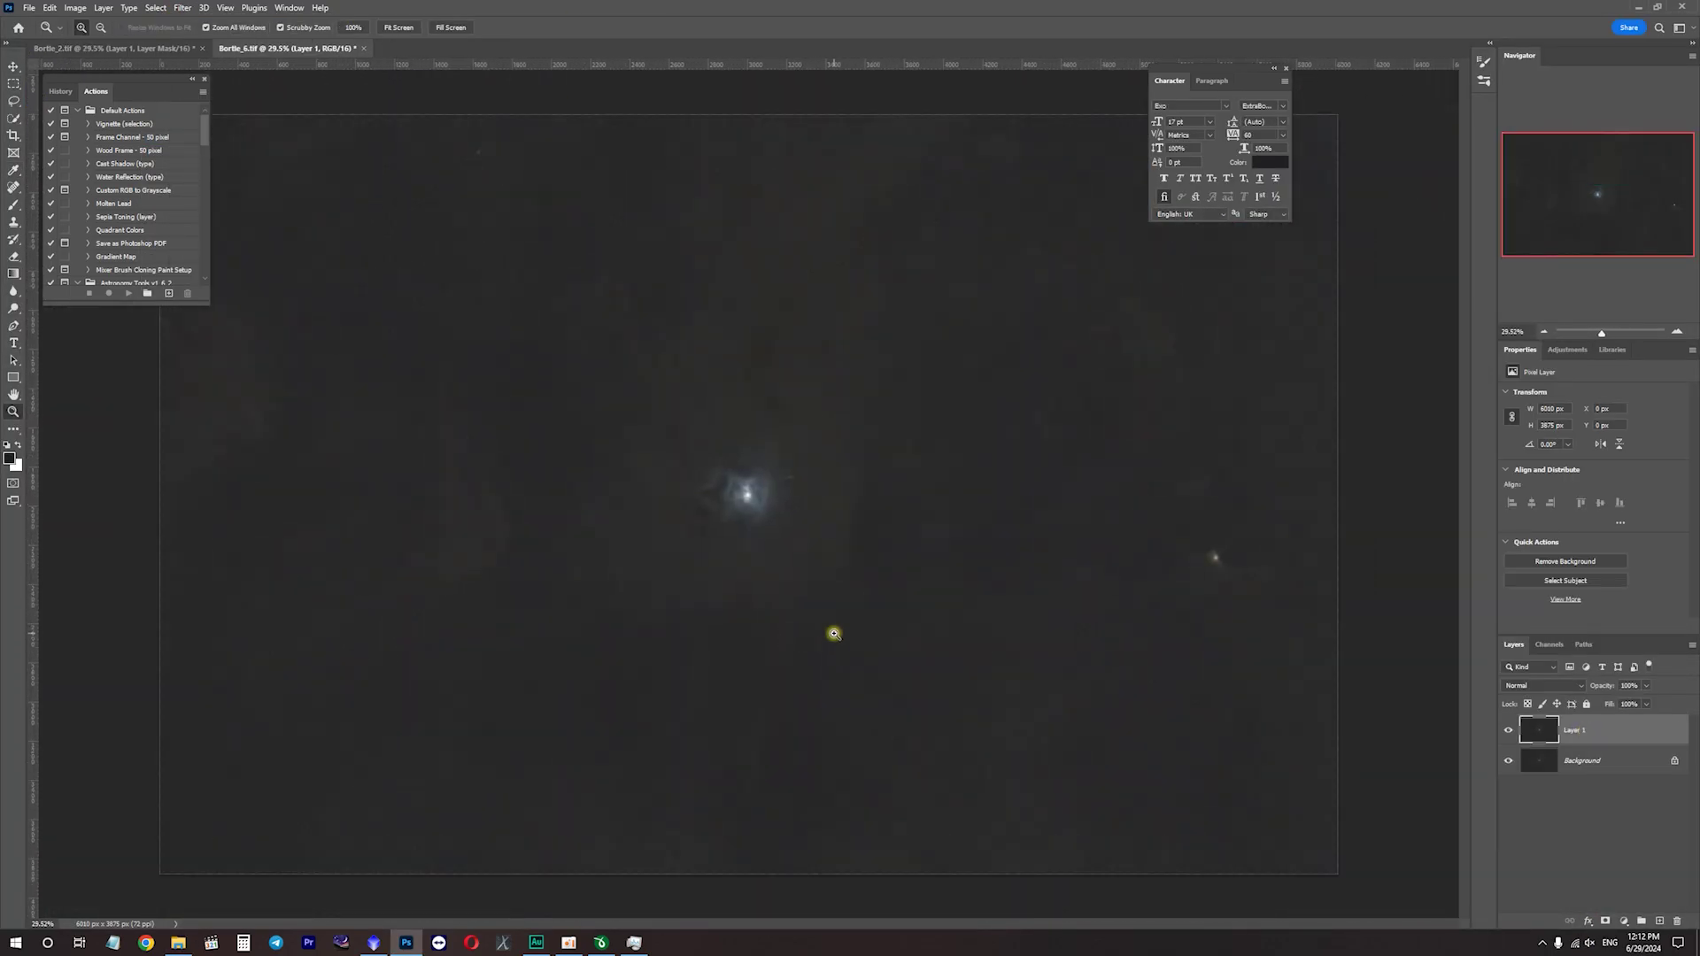
- Adjust the Levels of Layer 1 in Bortle_6 and close the floating Actions palette
key("ctrl+l")
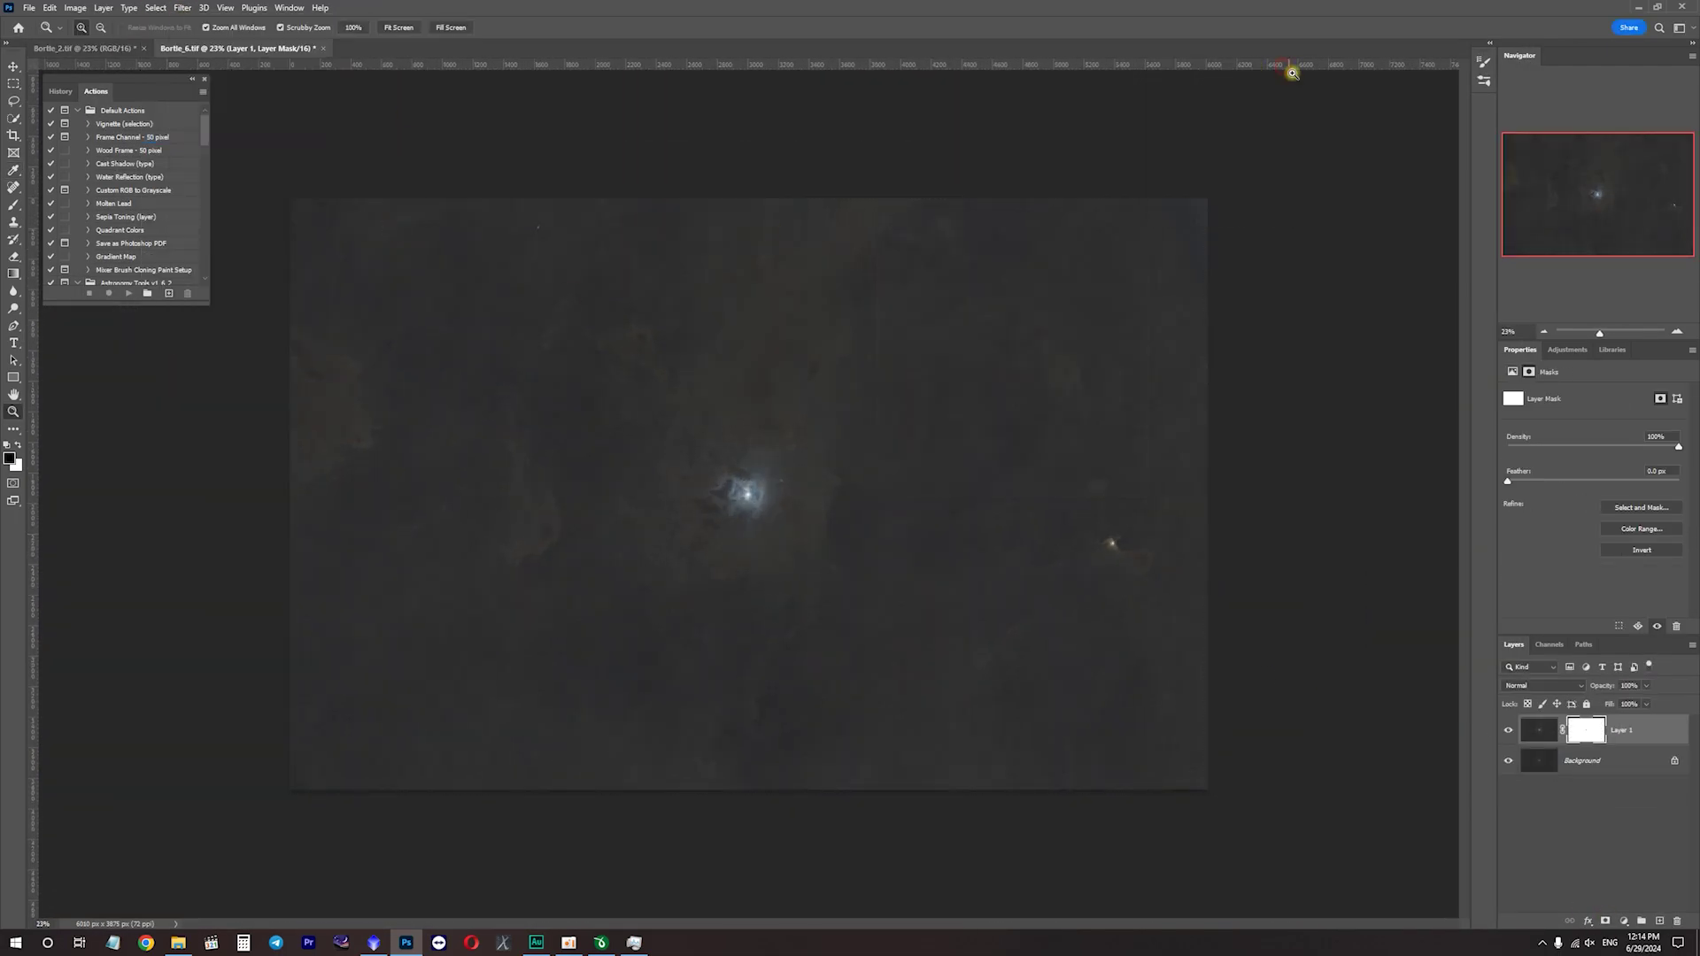
left_click(204, 81)
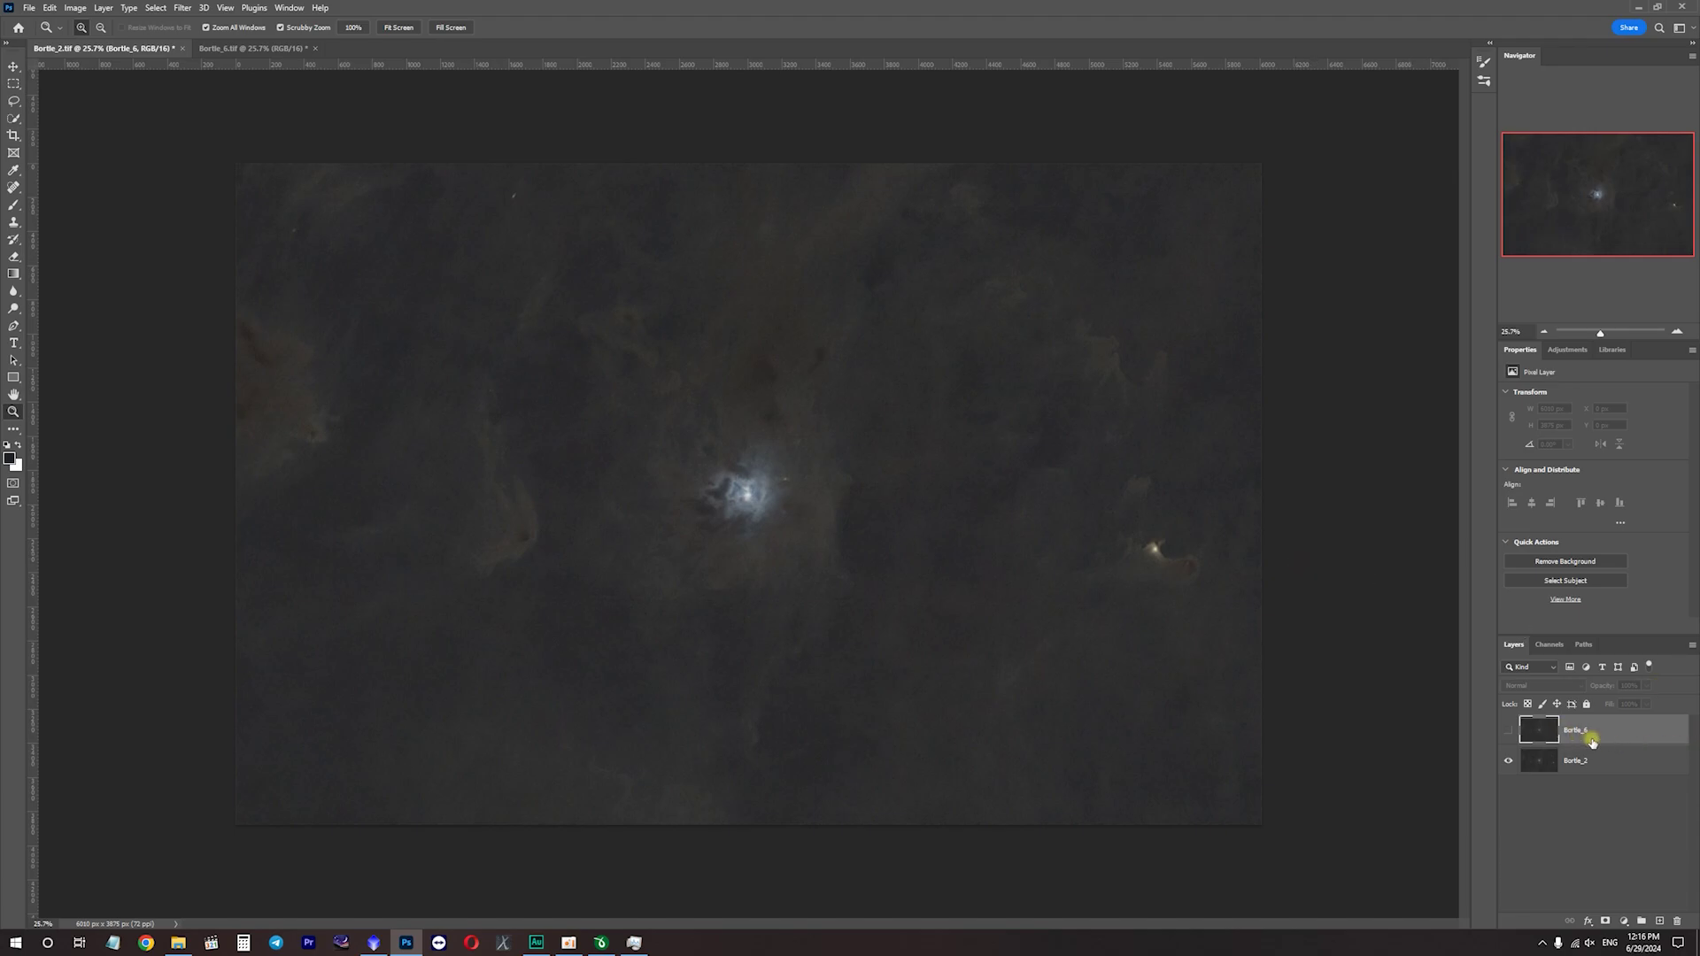
- Compare the full starless Bortle_6 and Bortle_2 images by repeatedly hiding and showing the Bortle_6 layer
left_click(1506, 731)
left_click(1506, 732)
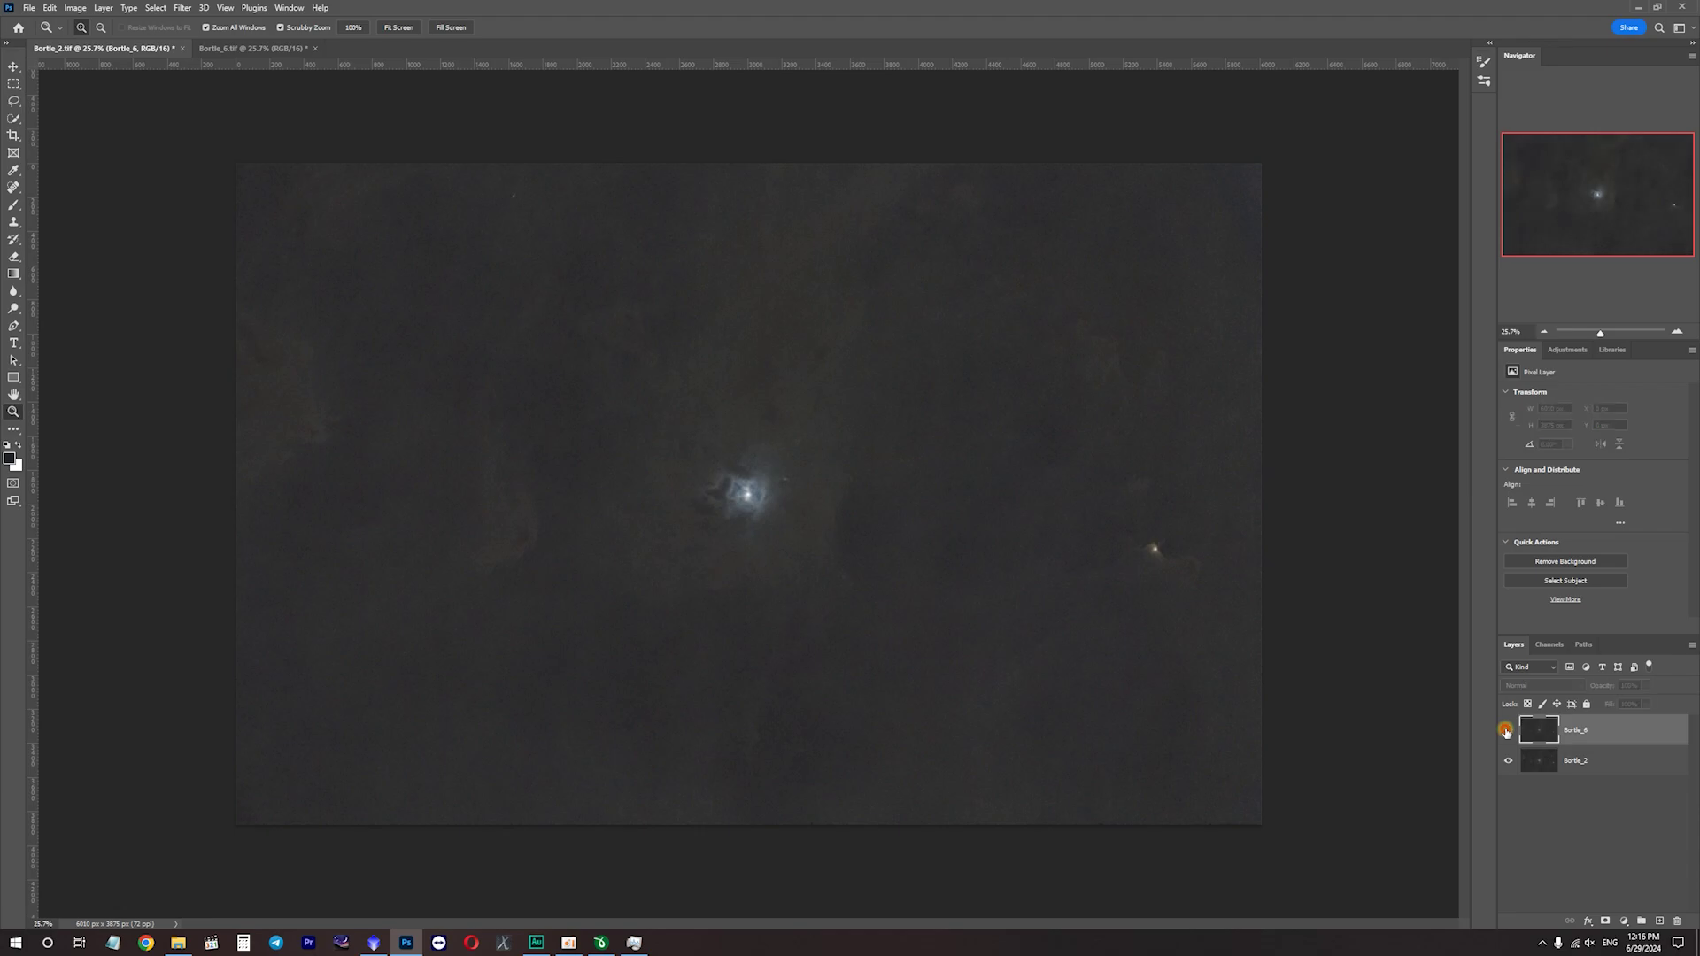
left_click(1507, 731)
left_click(1508, 731)
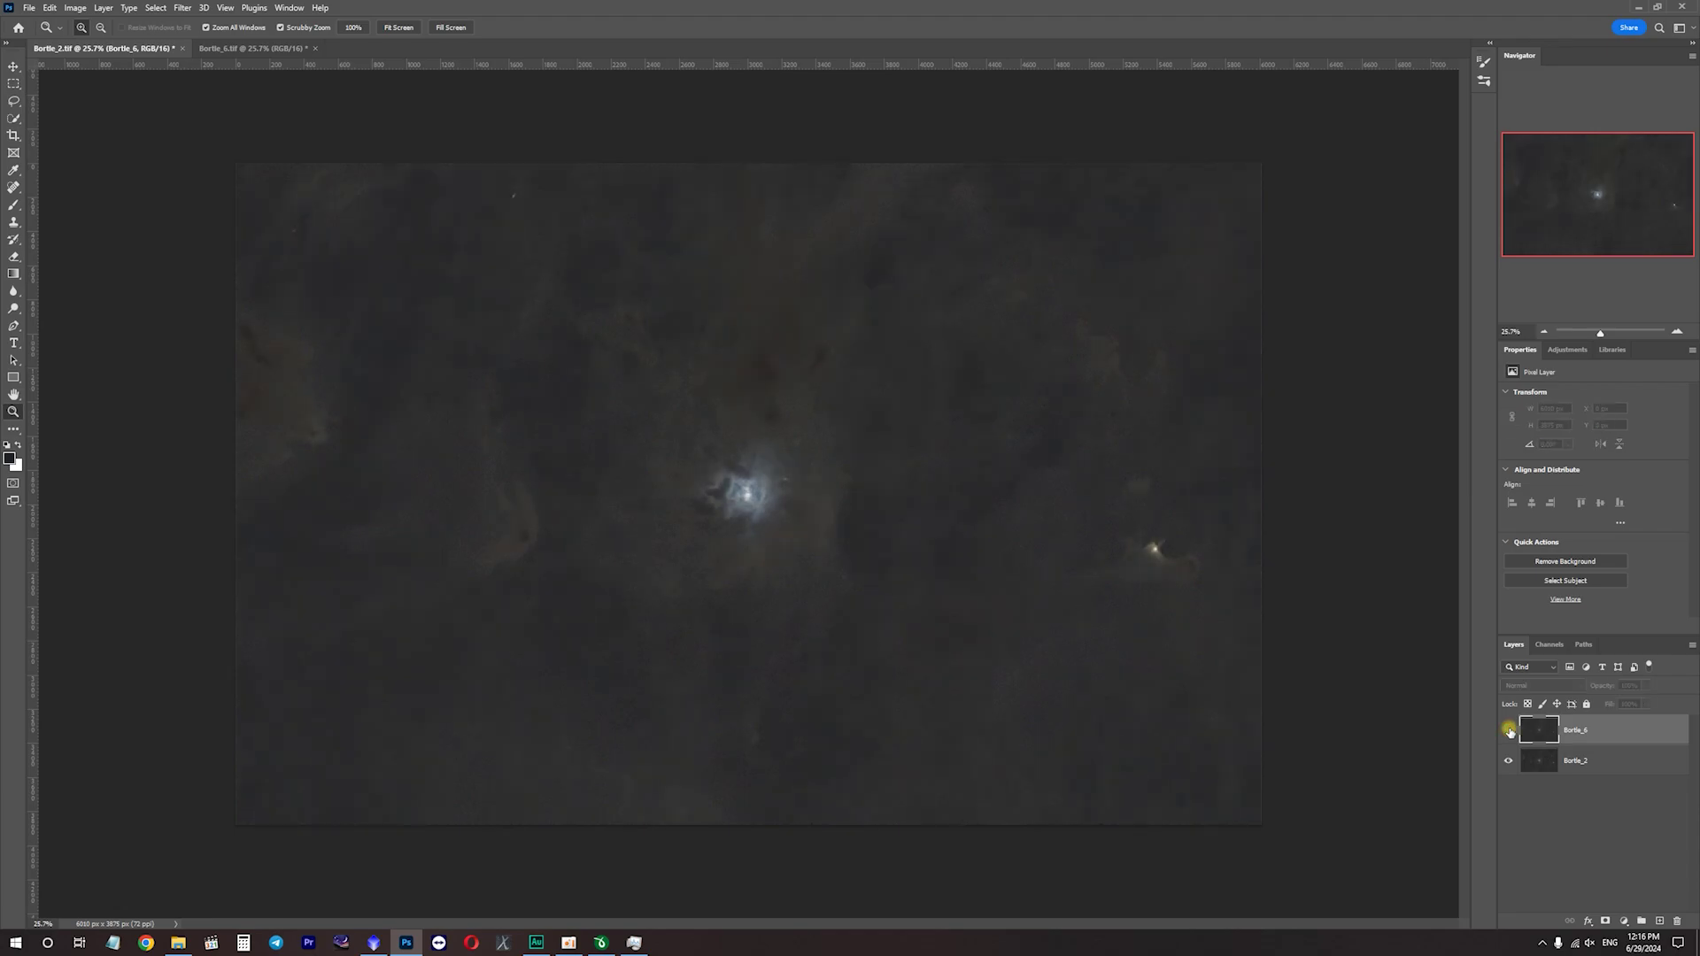
left_click(1509, 732)
left_click(1509, 731)
left_click(1508, 731)
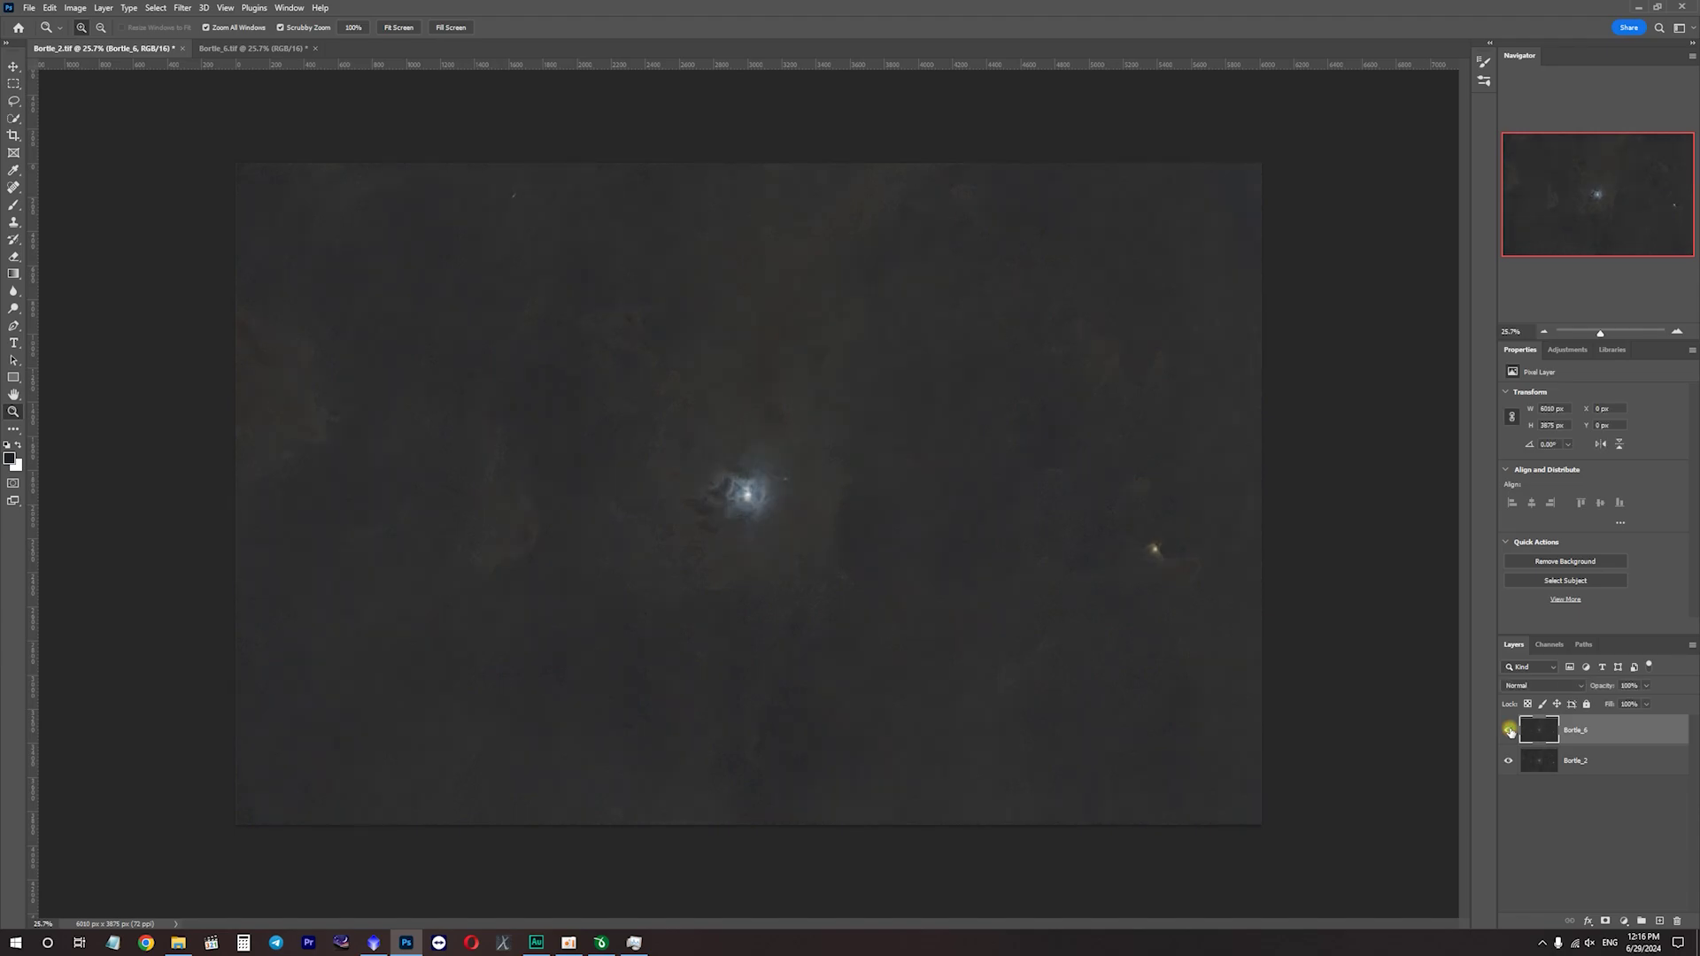
left_click(1509, 732)
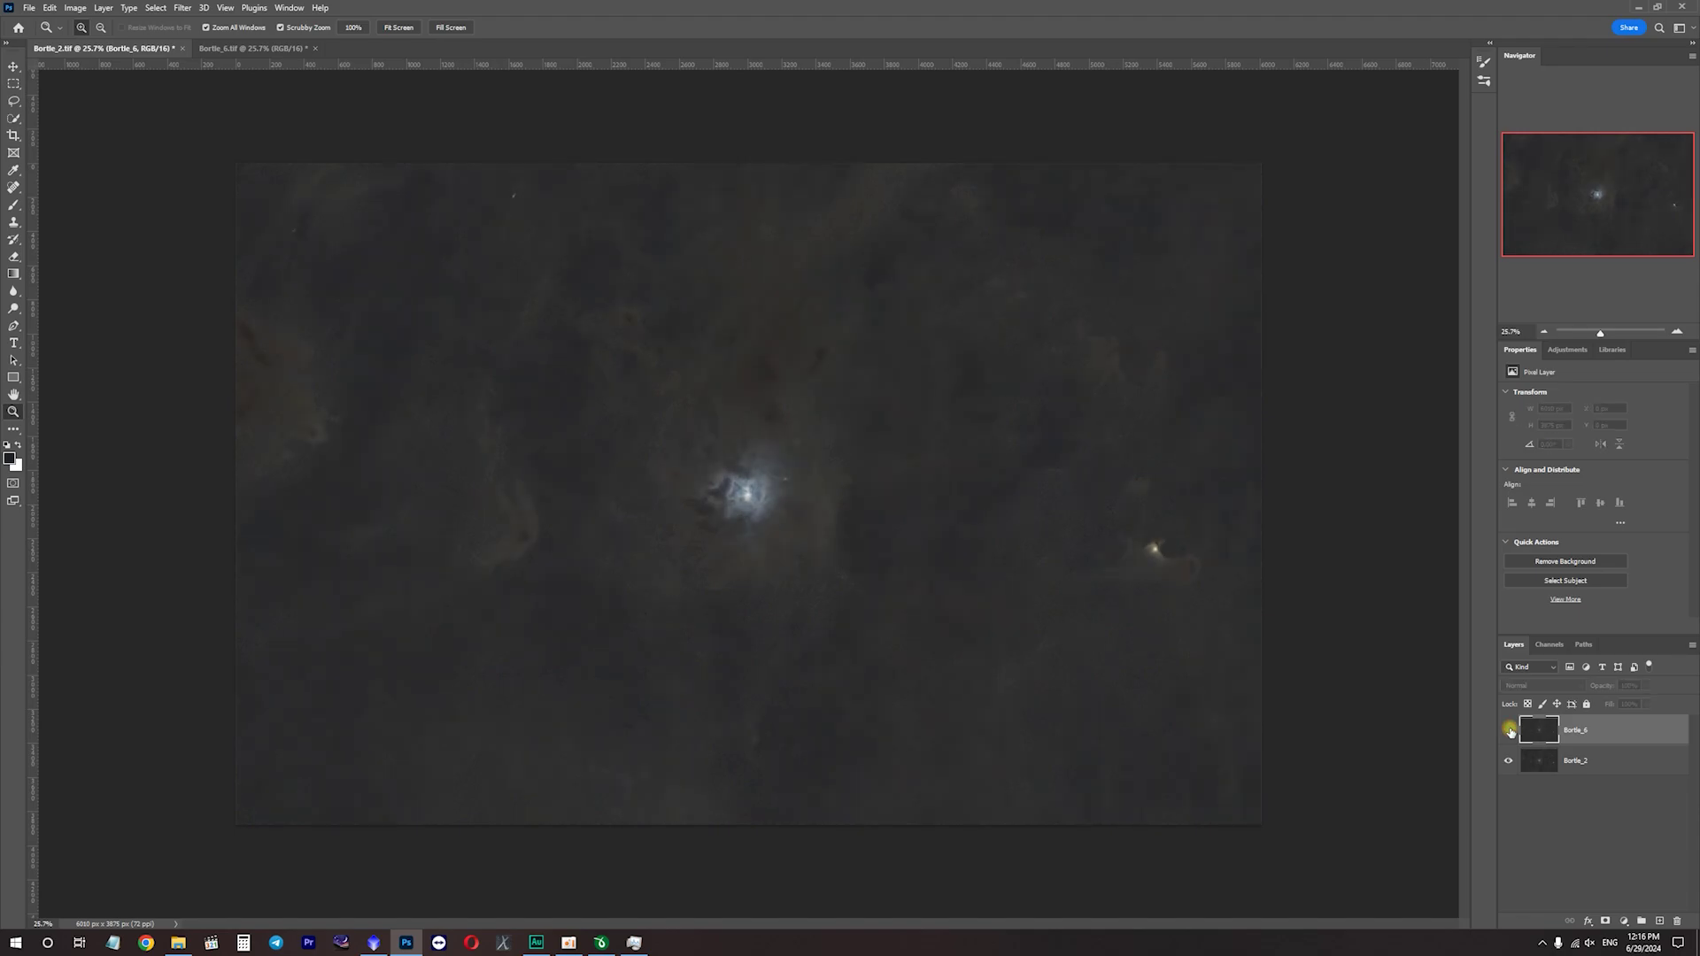
left_click(1509, 732)
left_click(1509, 732)
left_click(1508, 731)
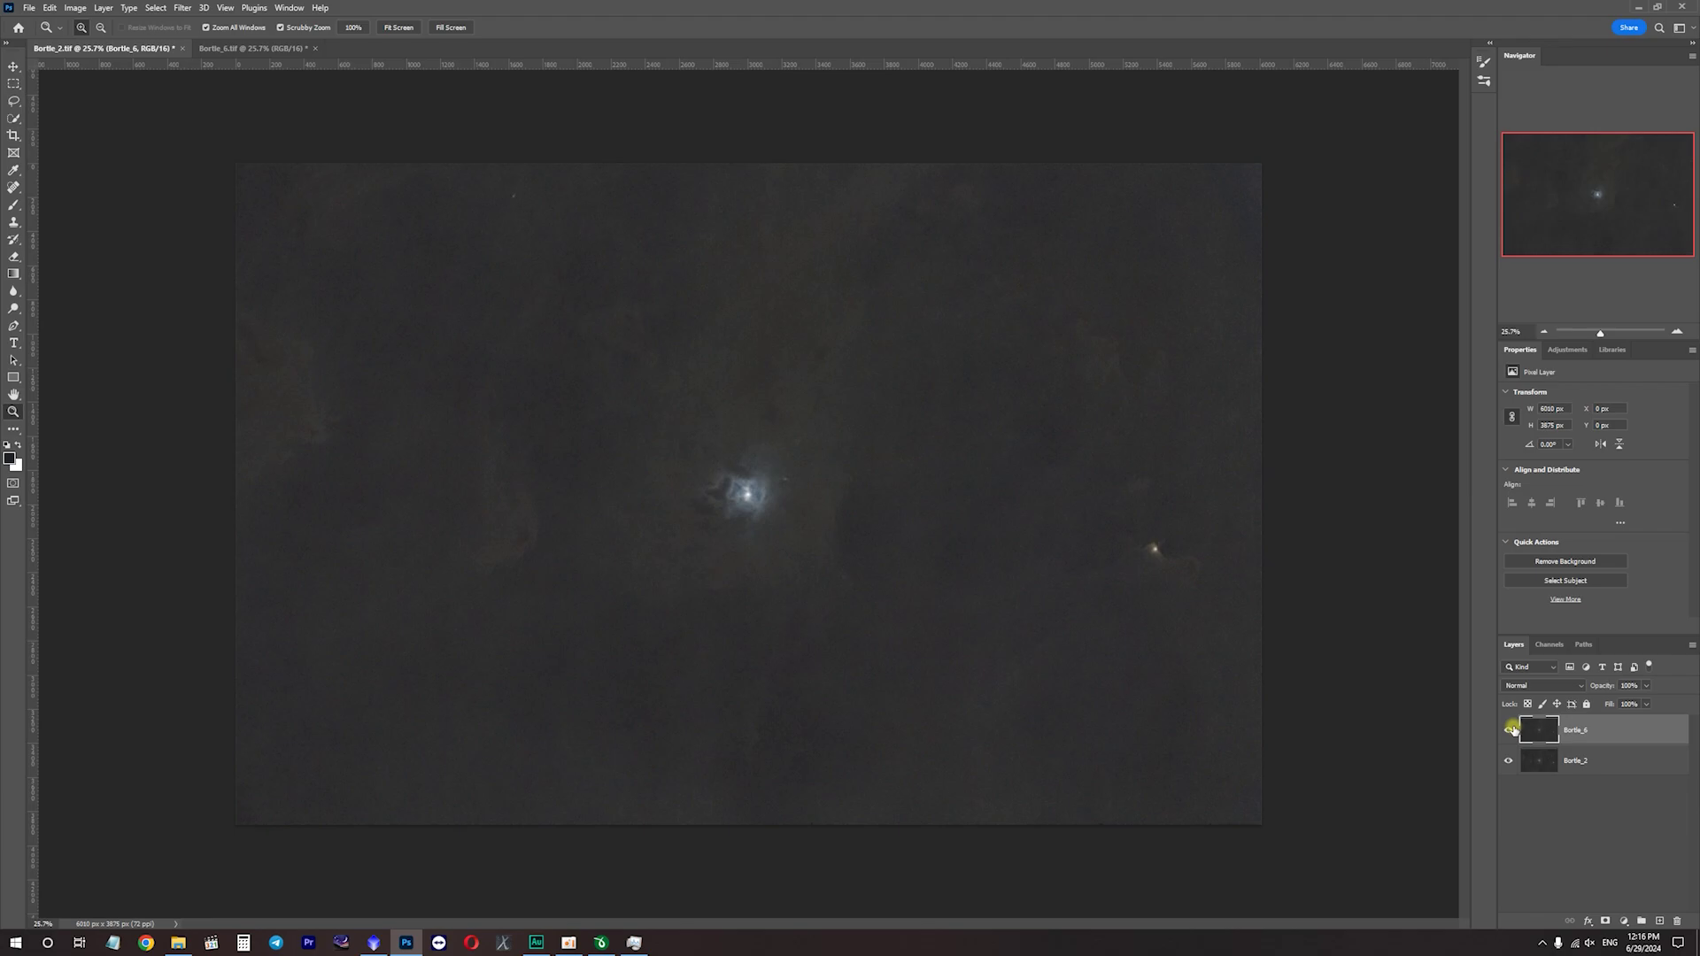
left_click(1507, 733)
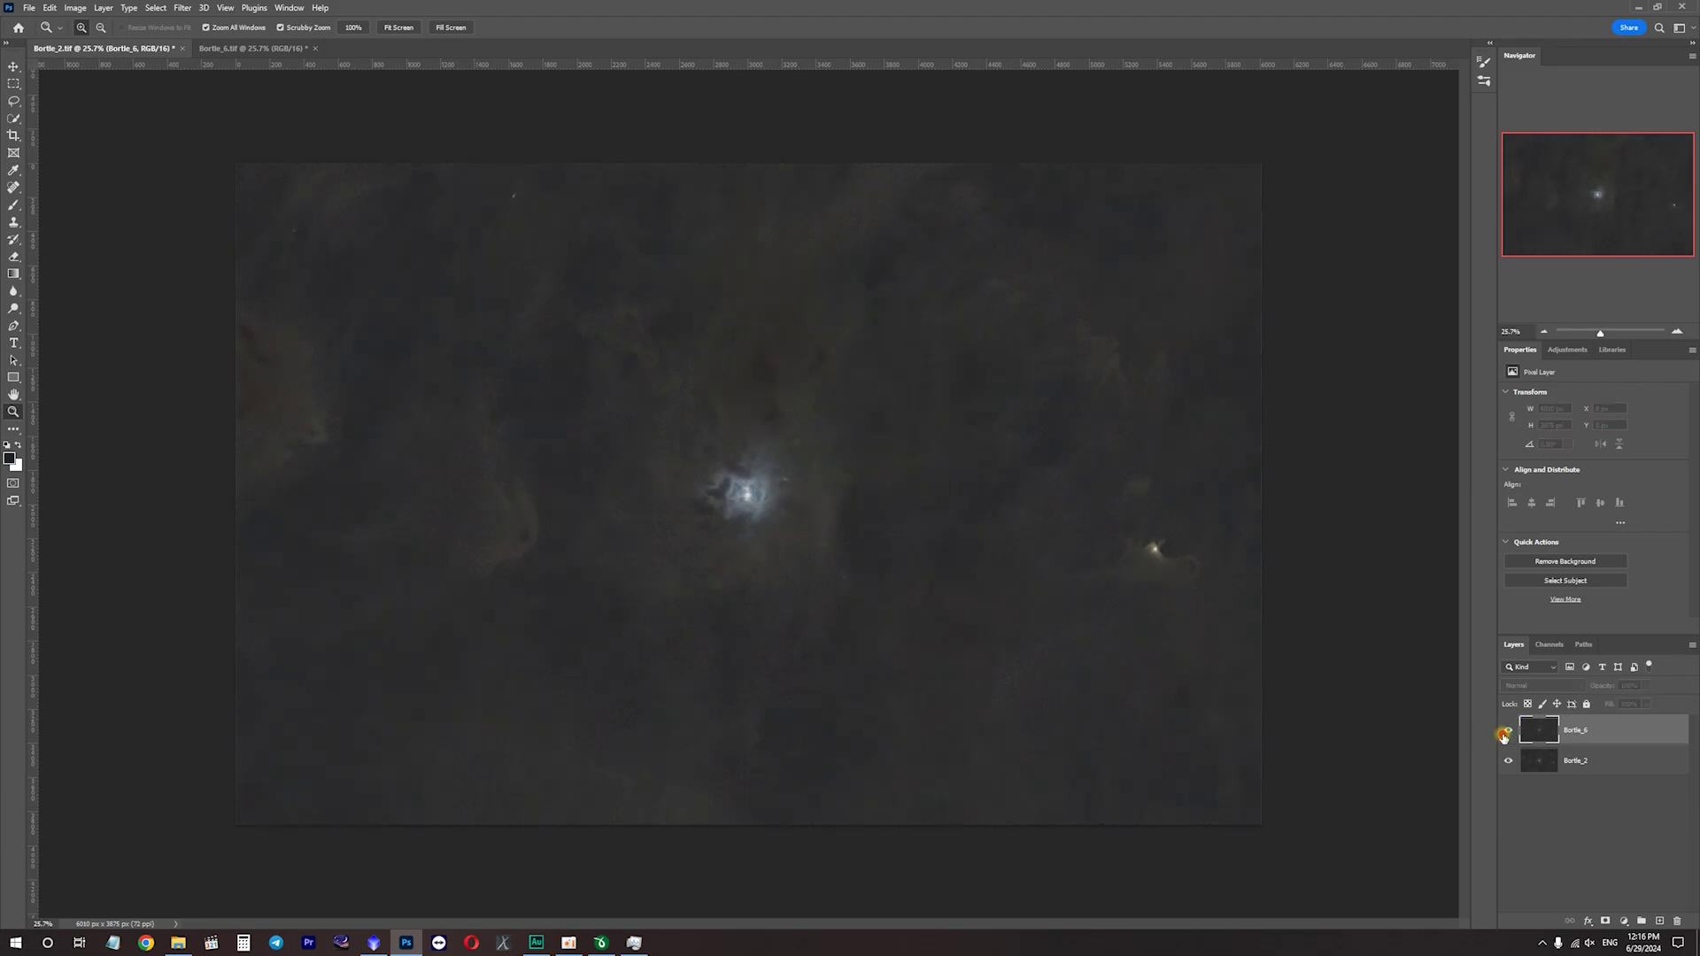
left_click(1506, 732)
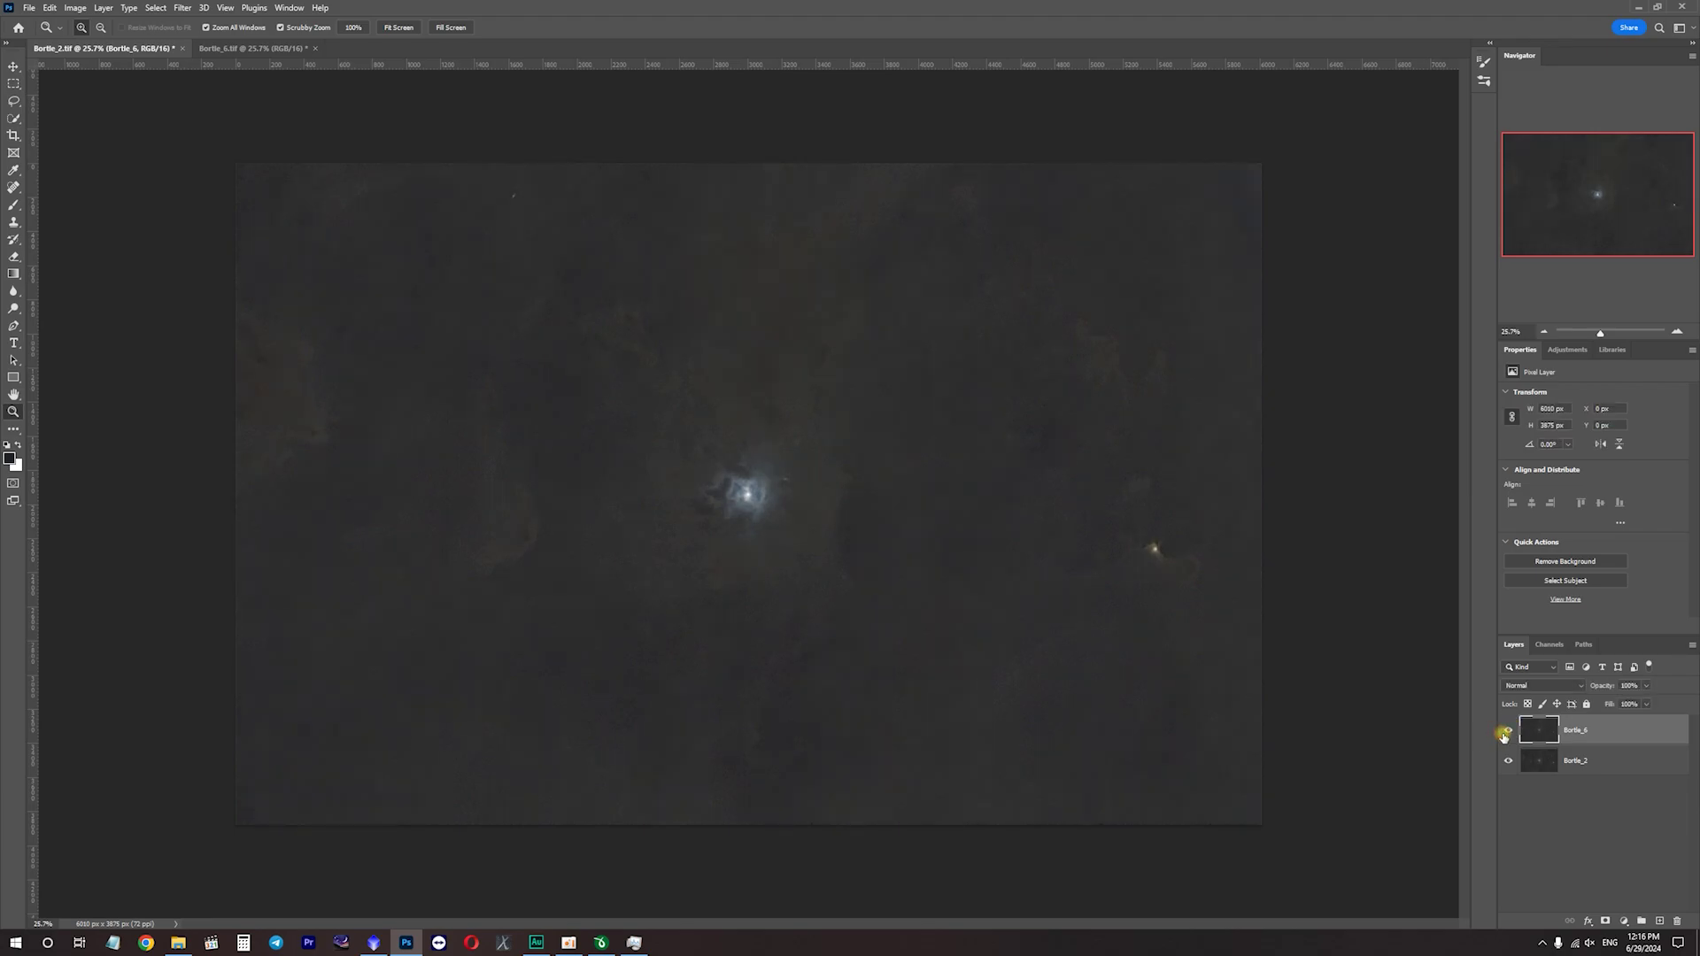
left_click(1505, 732)
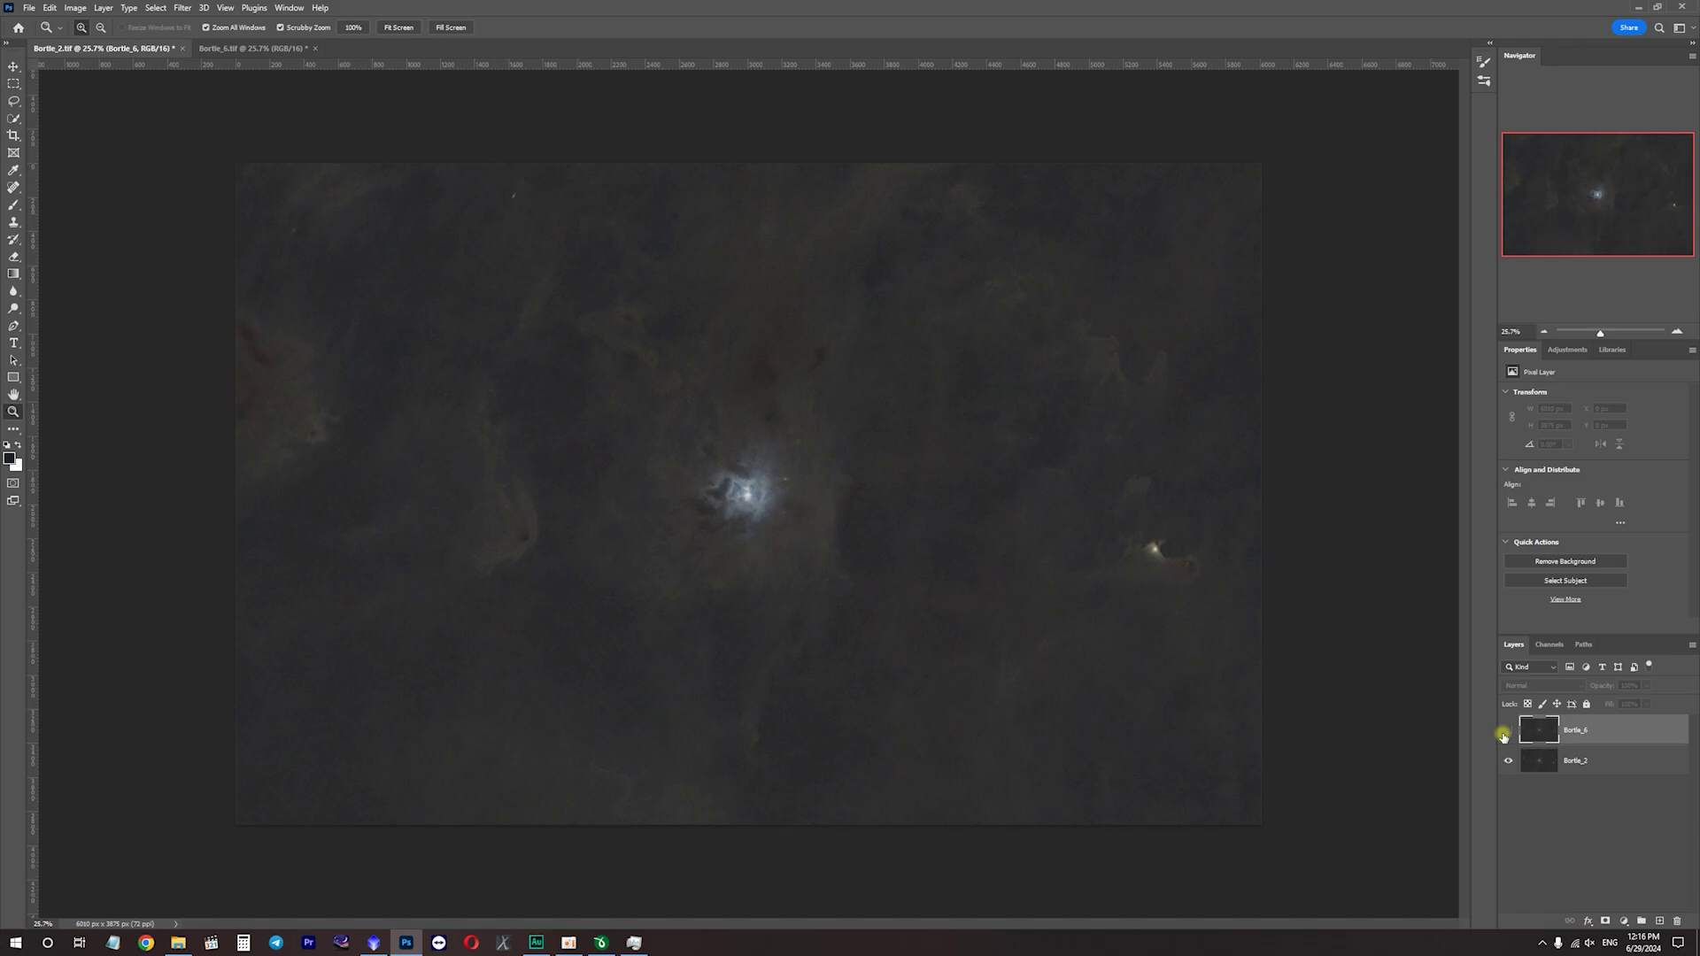
left_click(1507, 733)
left_click(1508, 727)
left_click(1509, 727)
left_click(1508, 728)
left_click(1508, 727)
left_click(1508, 728)
left_click(1507, 728)
- Compare both layers close up around the small bright nebula east of the core by toggling Bortle_6's visibility
left_click_drag(1230, 514, 1142, 490)
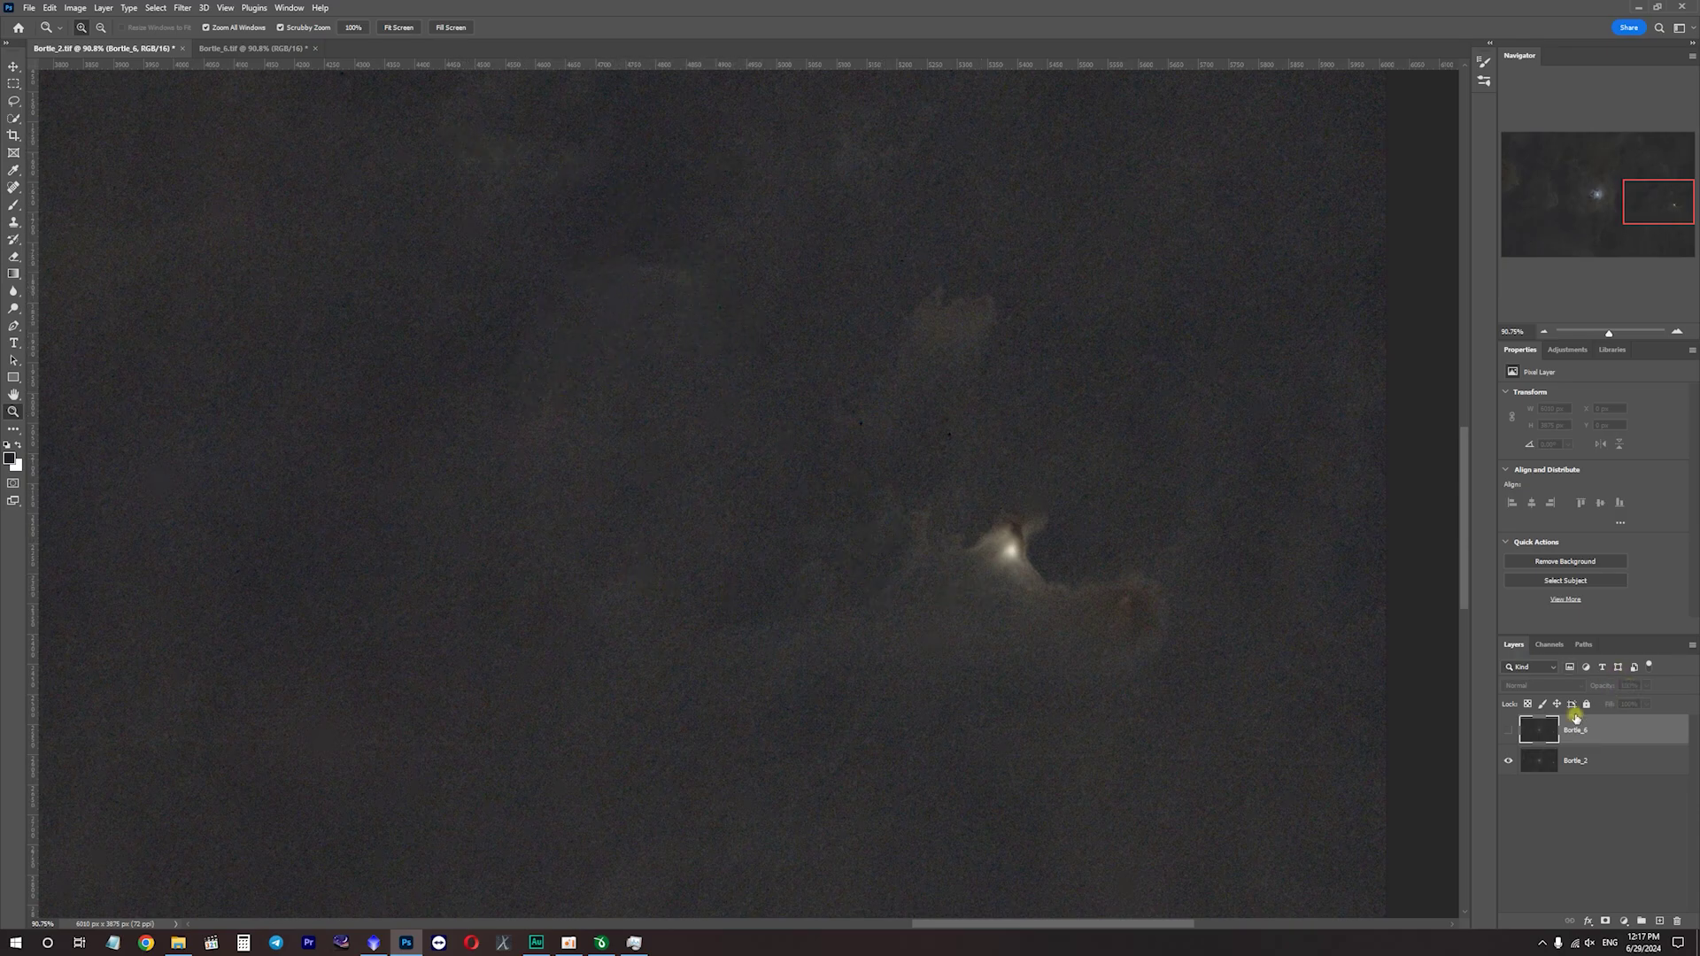
left_click(1507, 731)
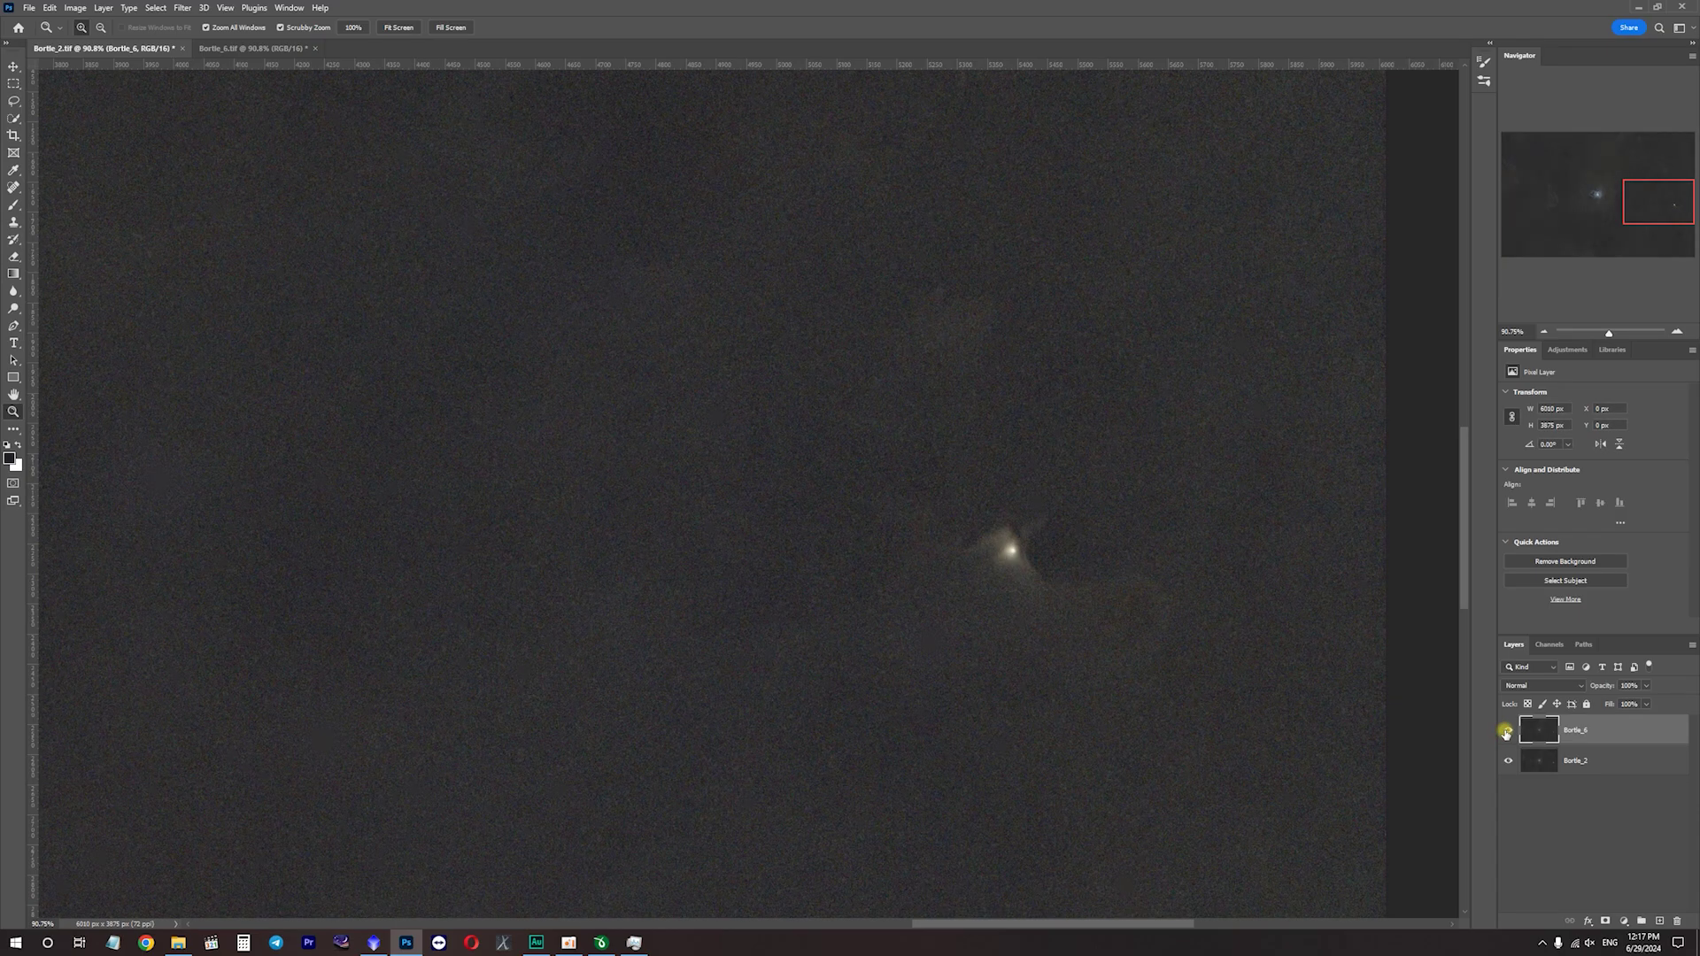
key("ctrl+0")
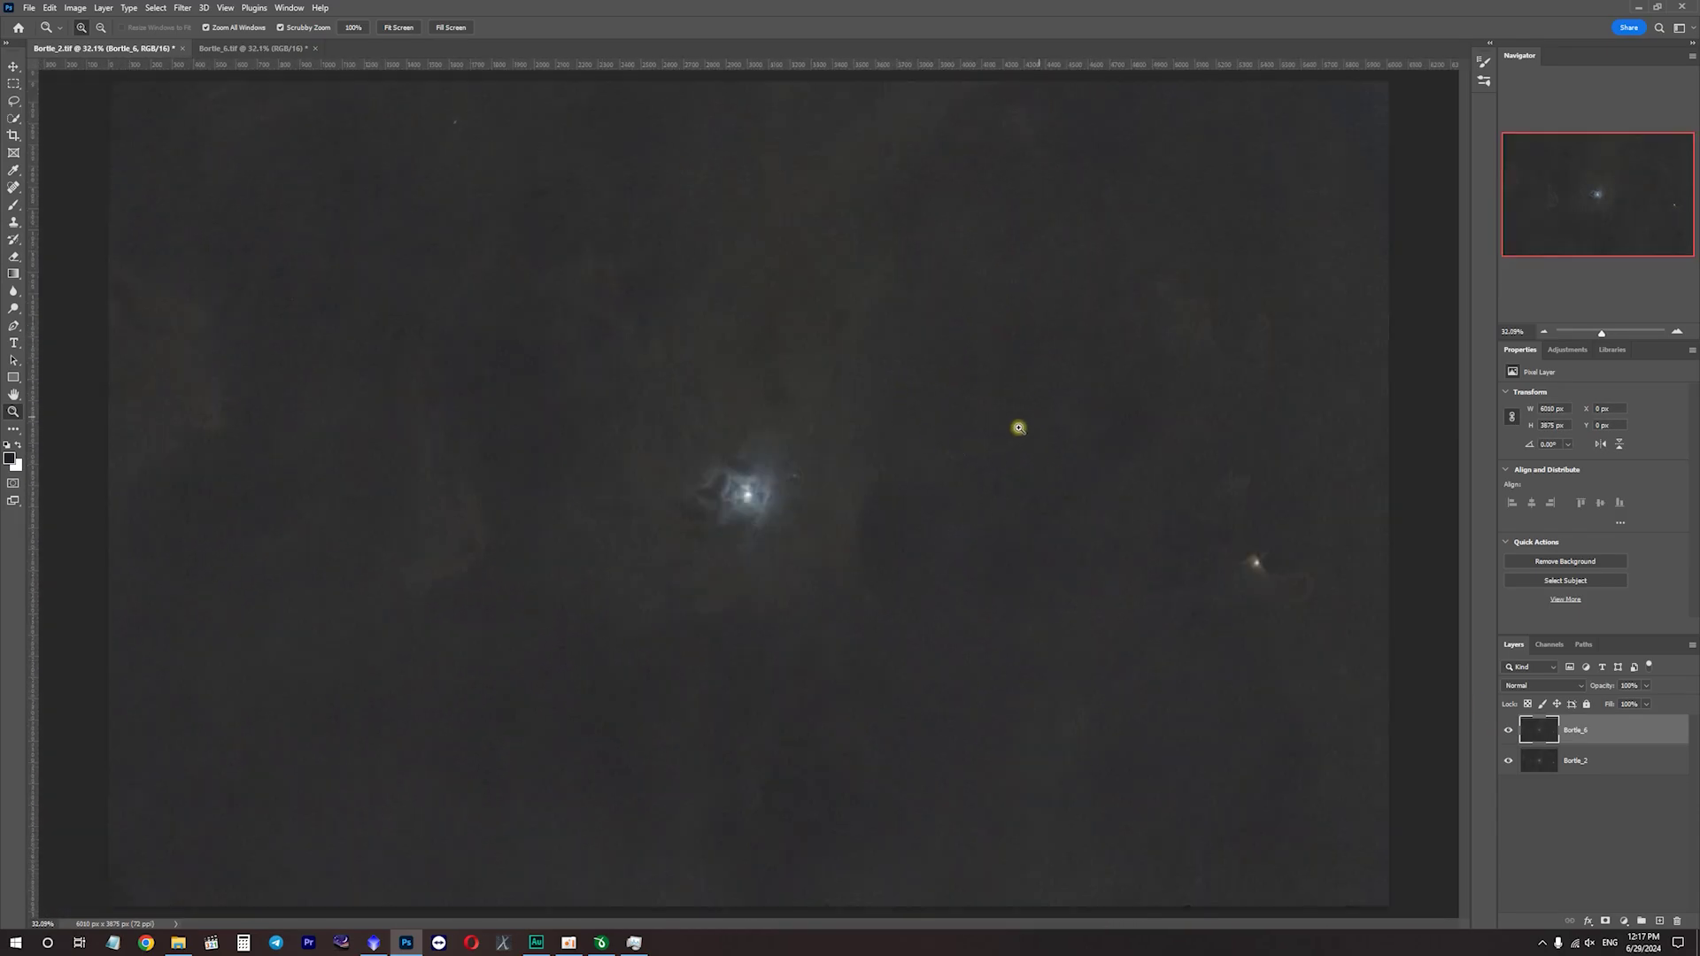
- Examine the faint curved dust structure beside the main nebula at about 110% with the Bortle_6 layer shown and hidden
left_click_drag(357, 509, 429, 535)
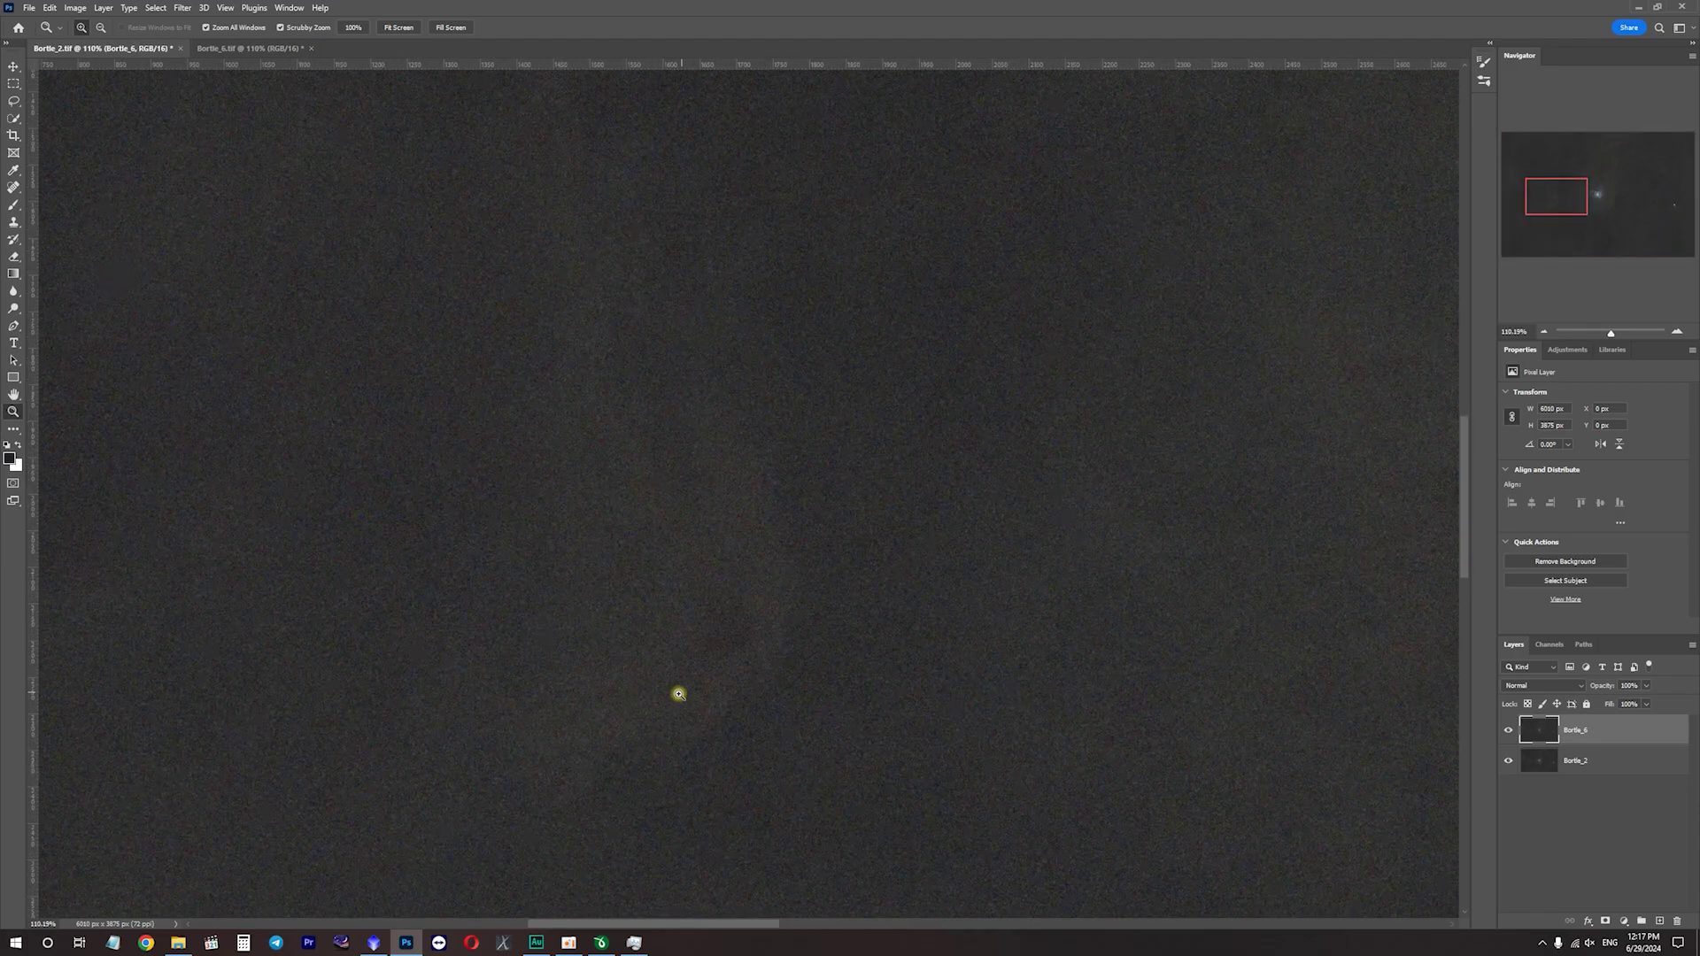
left_click_drag(703, 552, 782, 399)
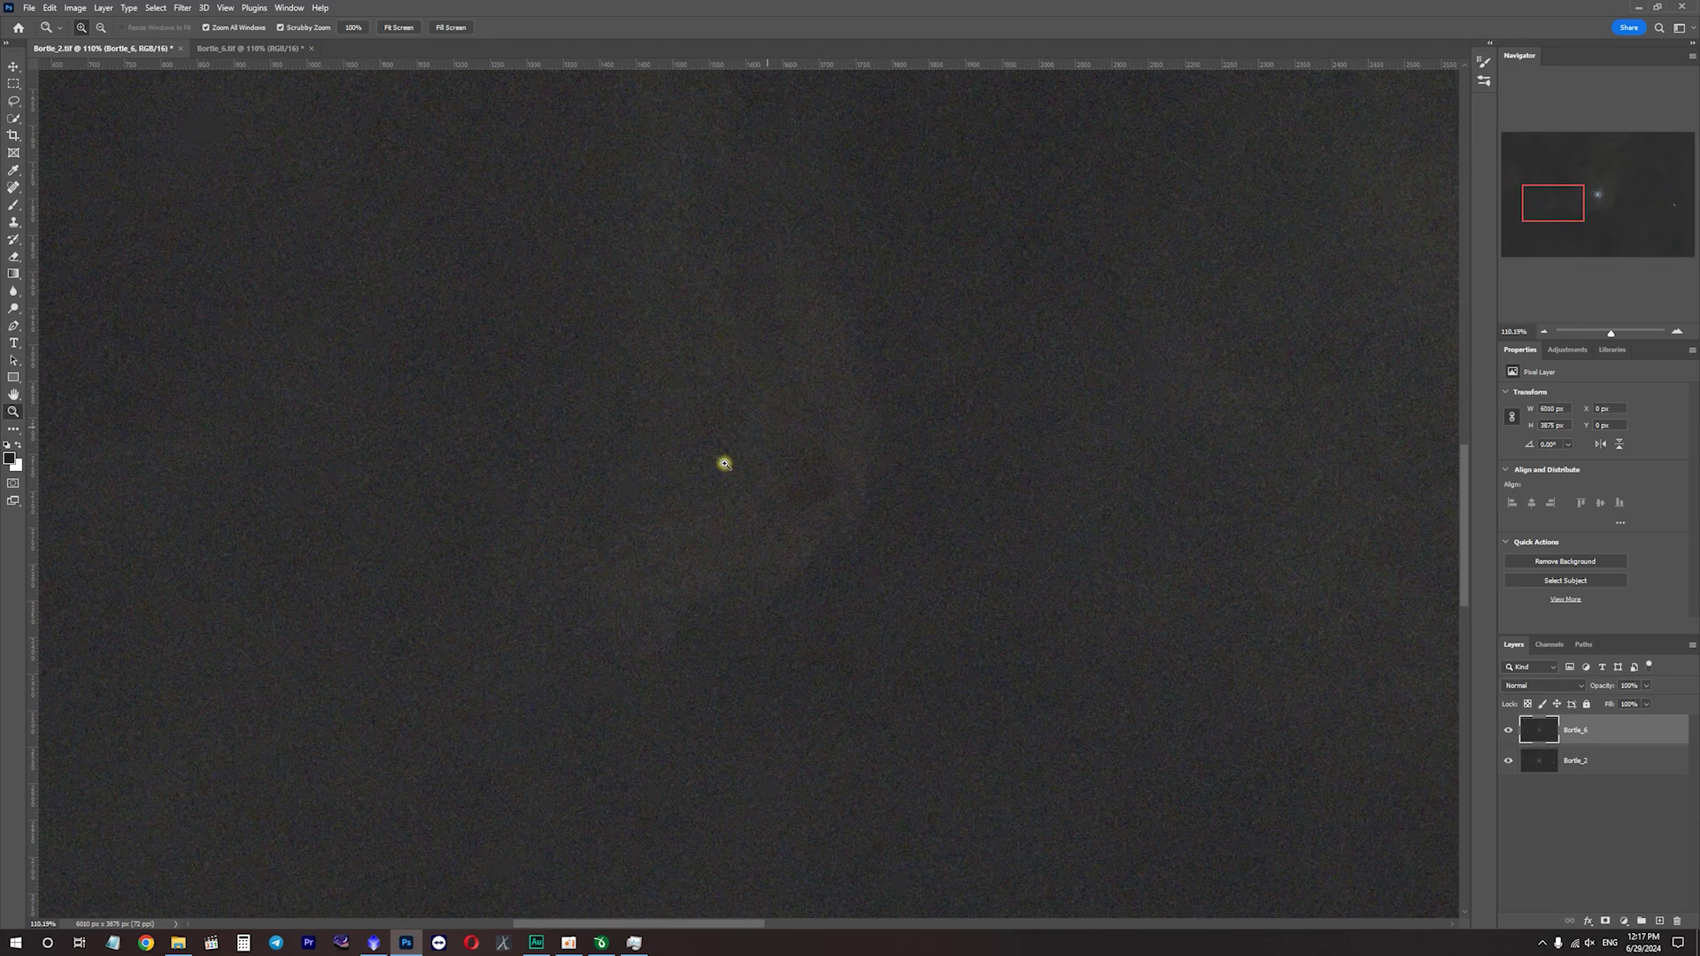
left_click(1508, 731)
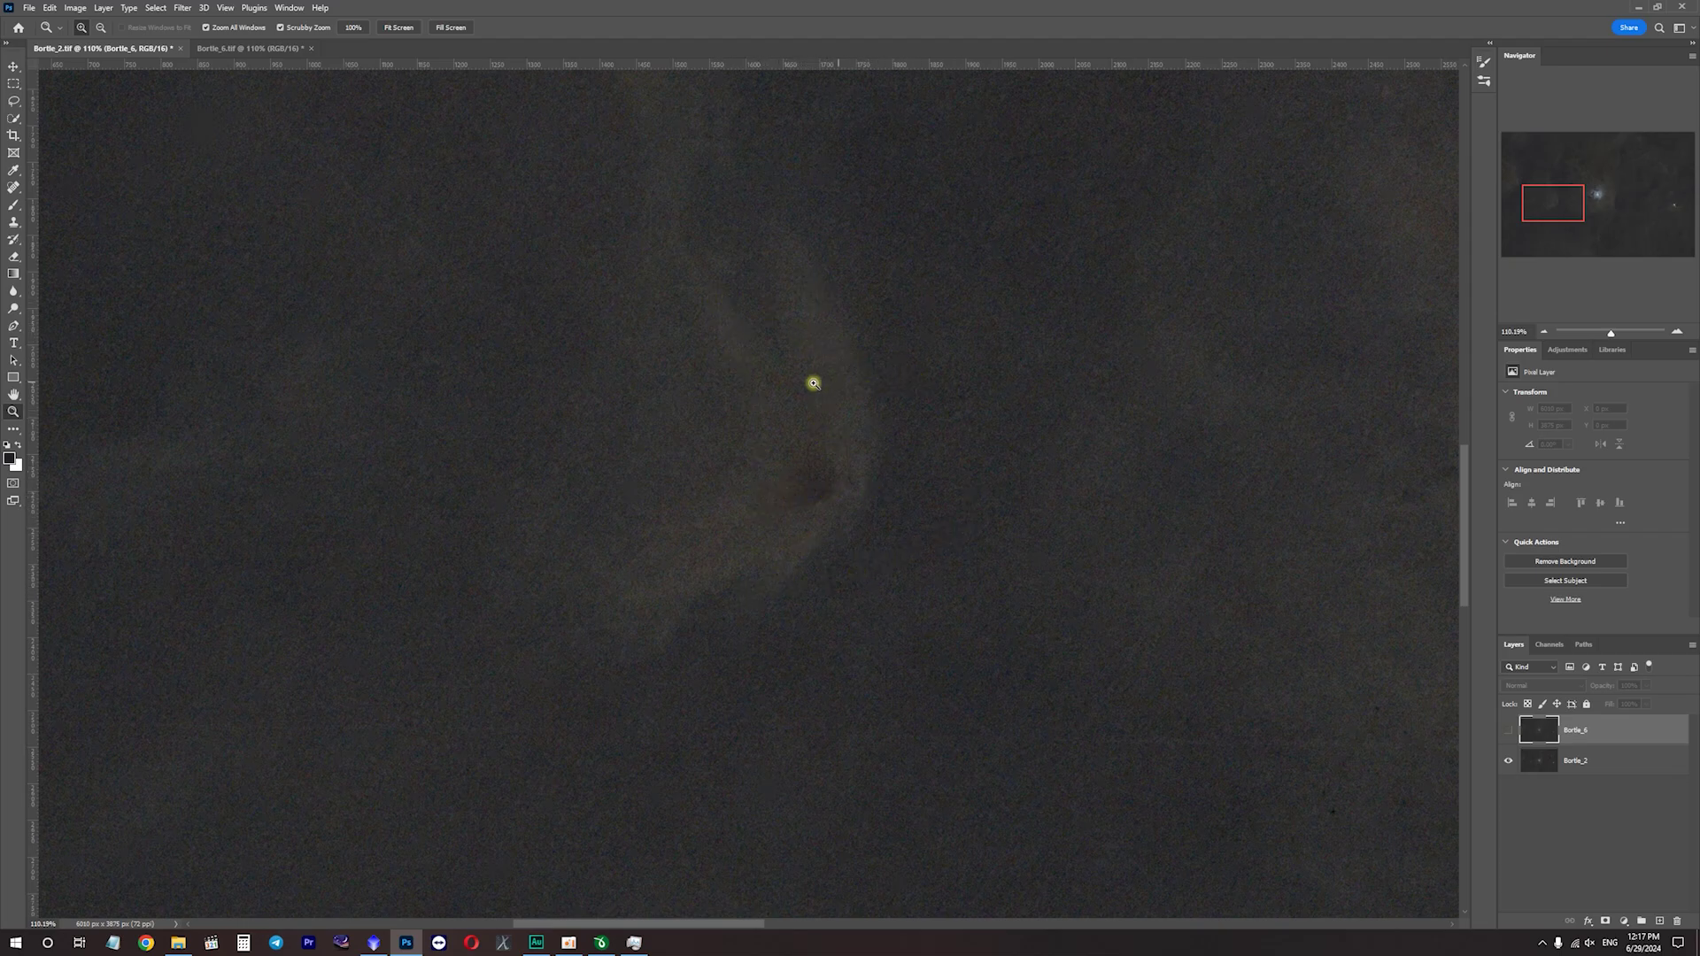
left_click_drag(820, 417, 748, 481)
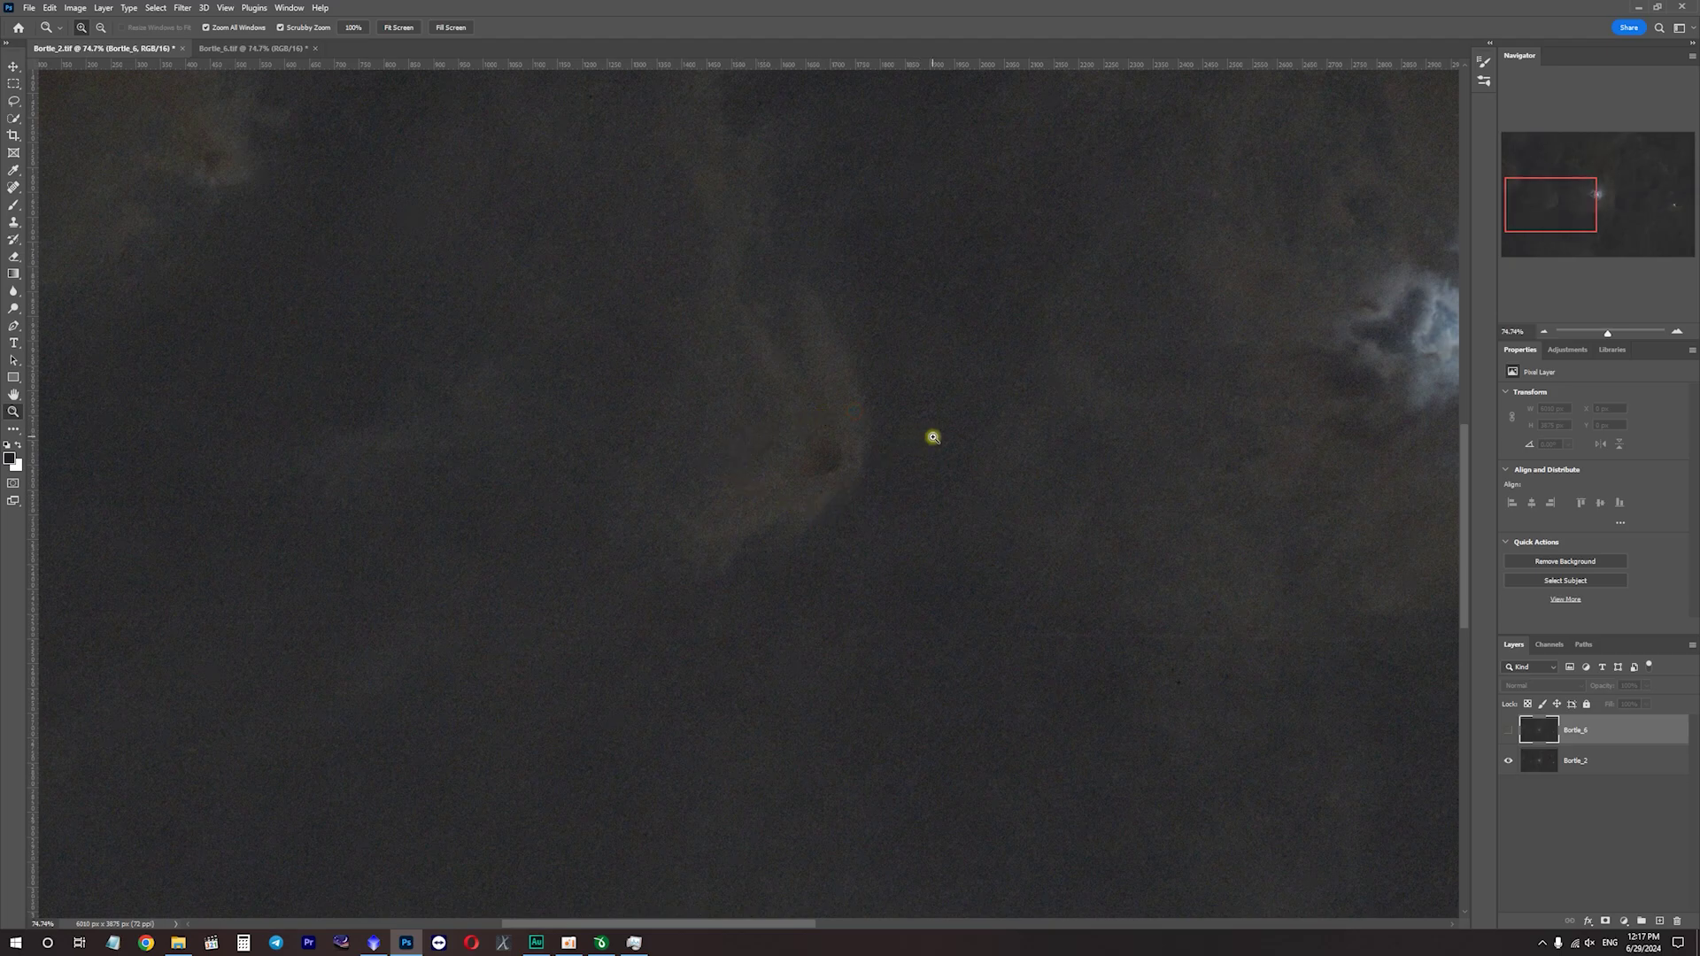
left_click_drag(1207, 346, 1139, 333)
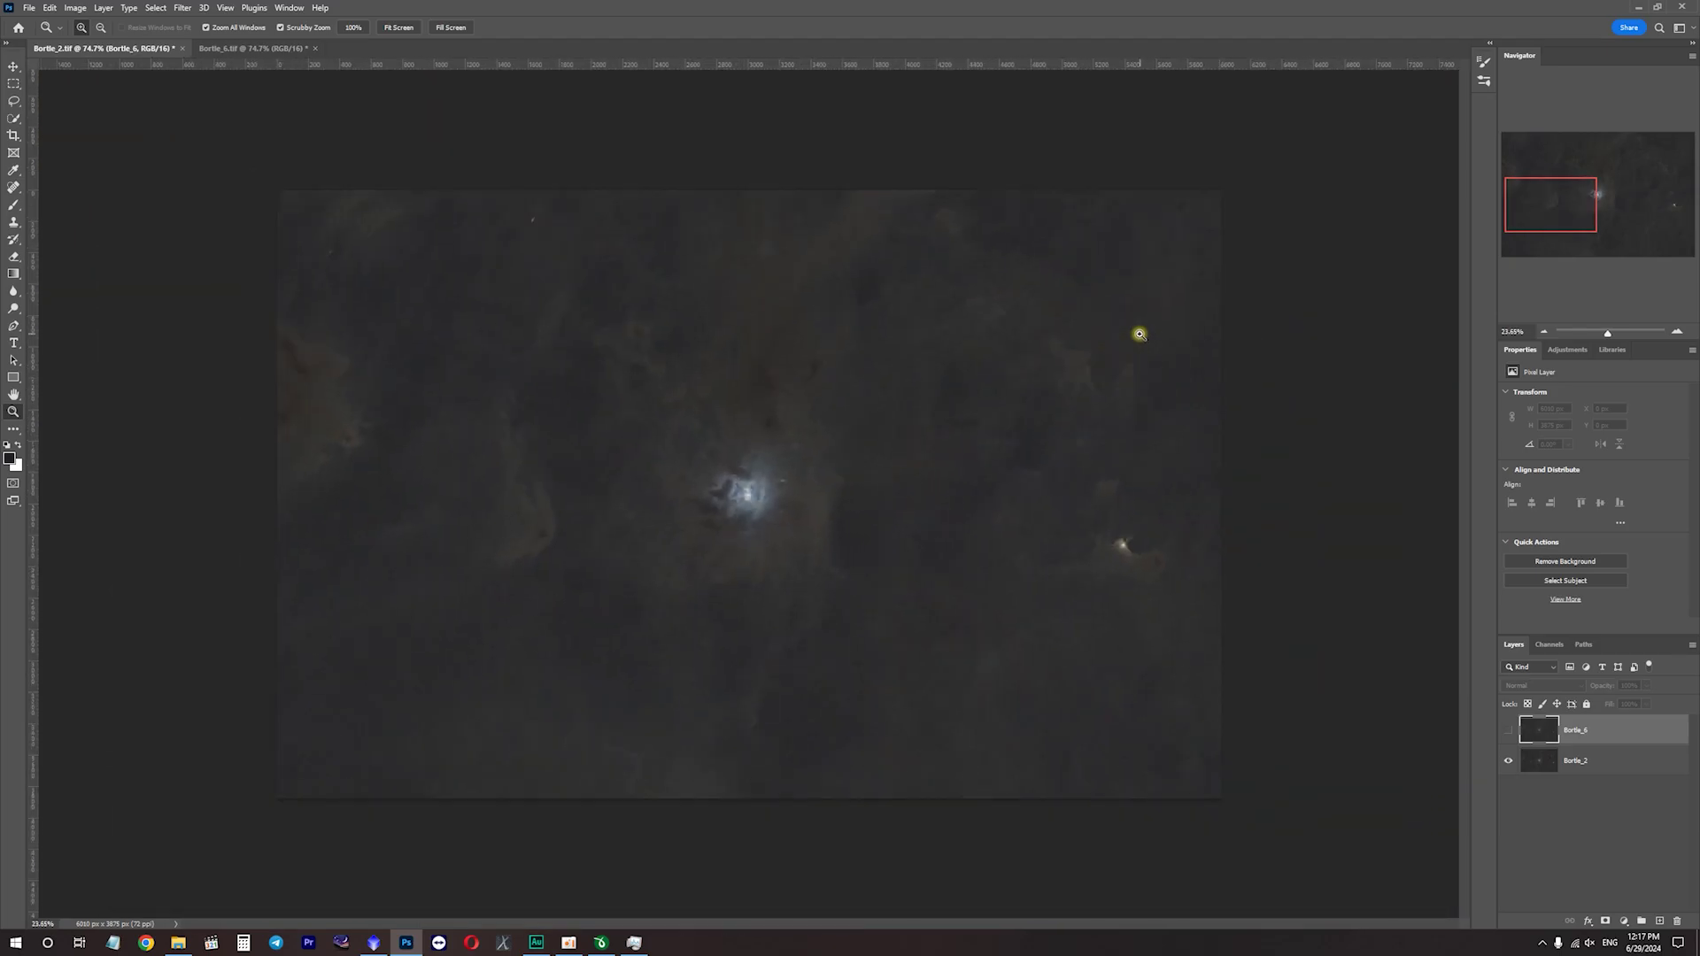
- Toggle the Bortle_6 layer over Bortle_2 at about 30% to compare the dust detail across the whole frame again
left_click_drag(653, 318, 670, 329)
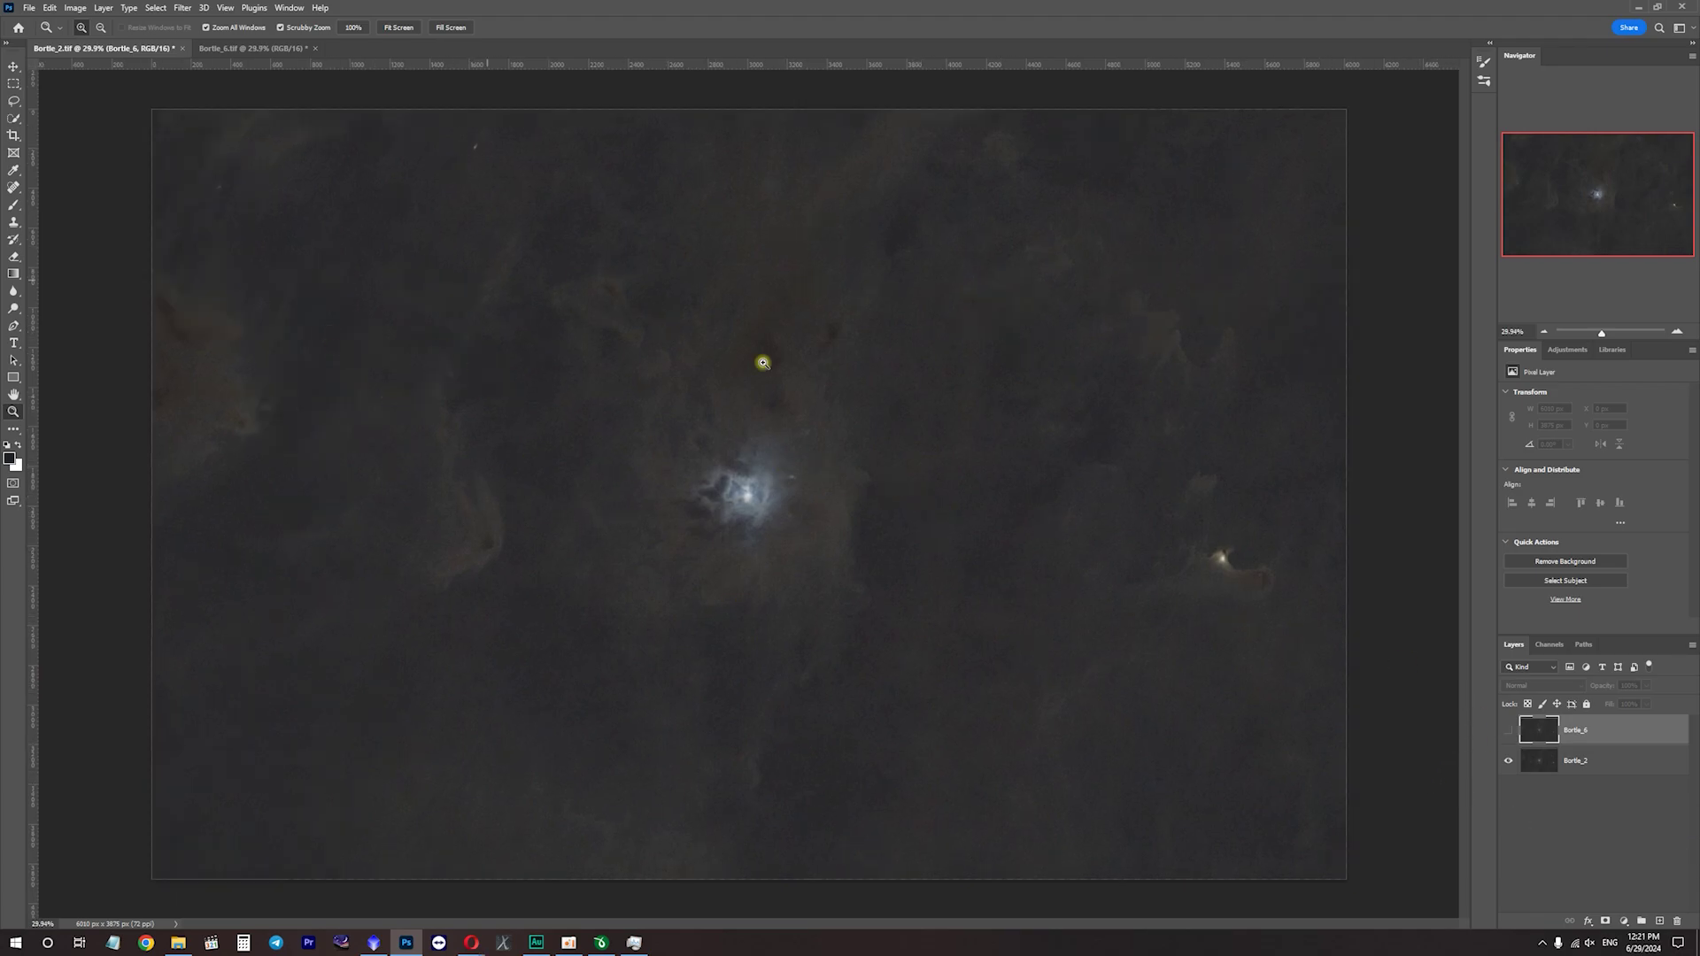
left_click(1508, 730)
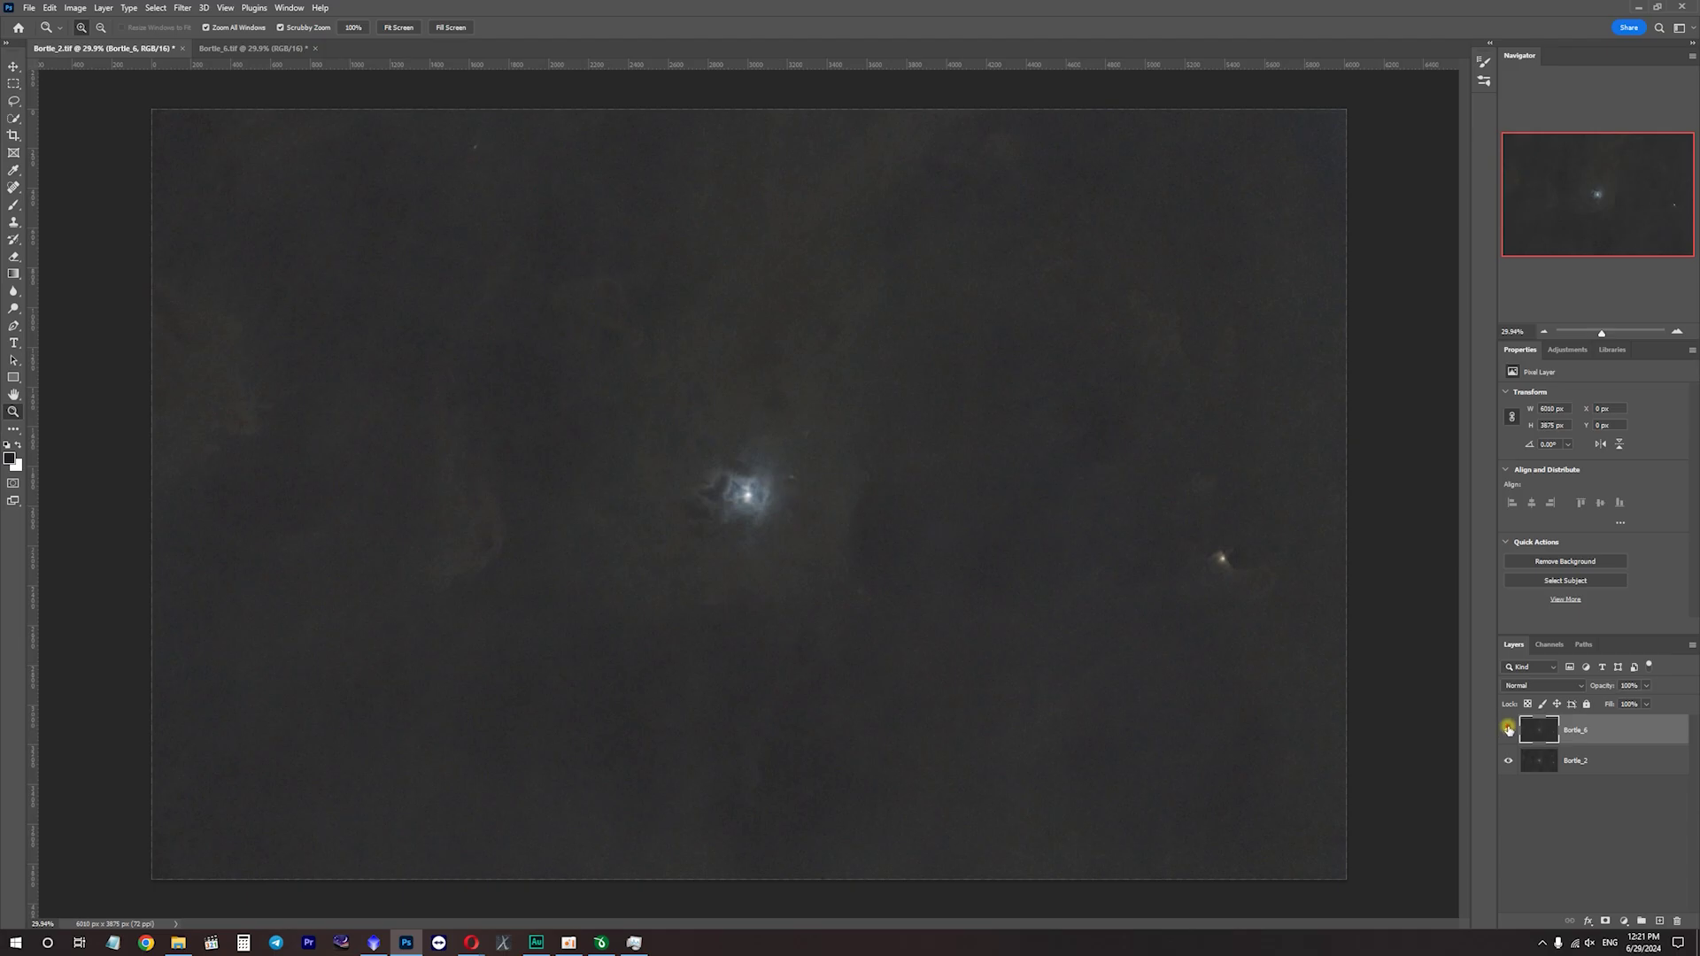
left_click(1509, 729)
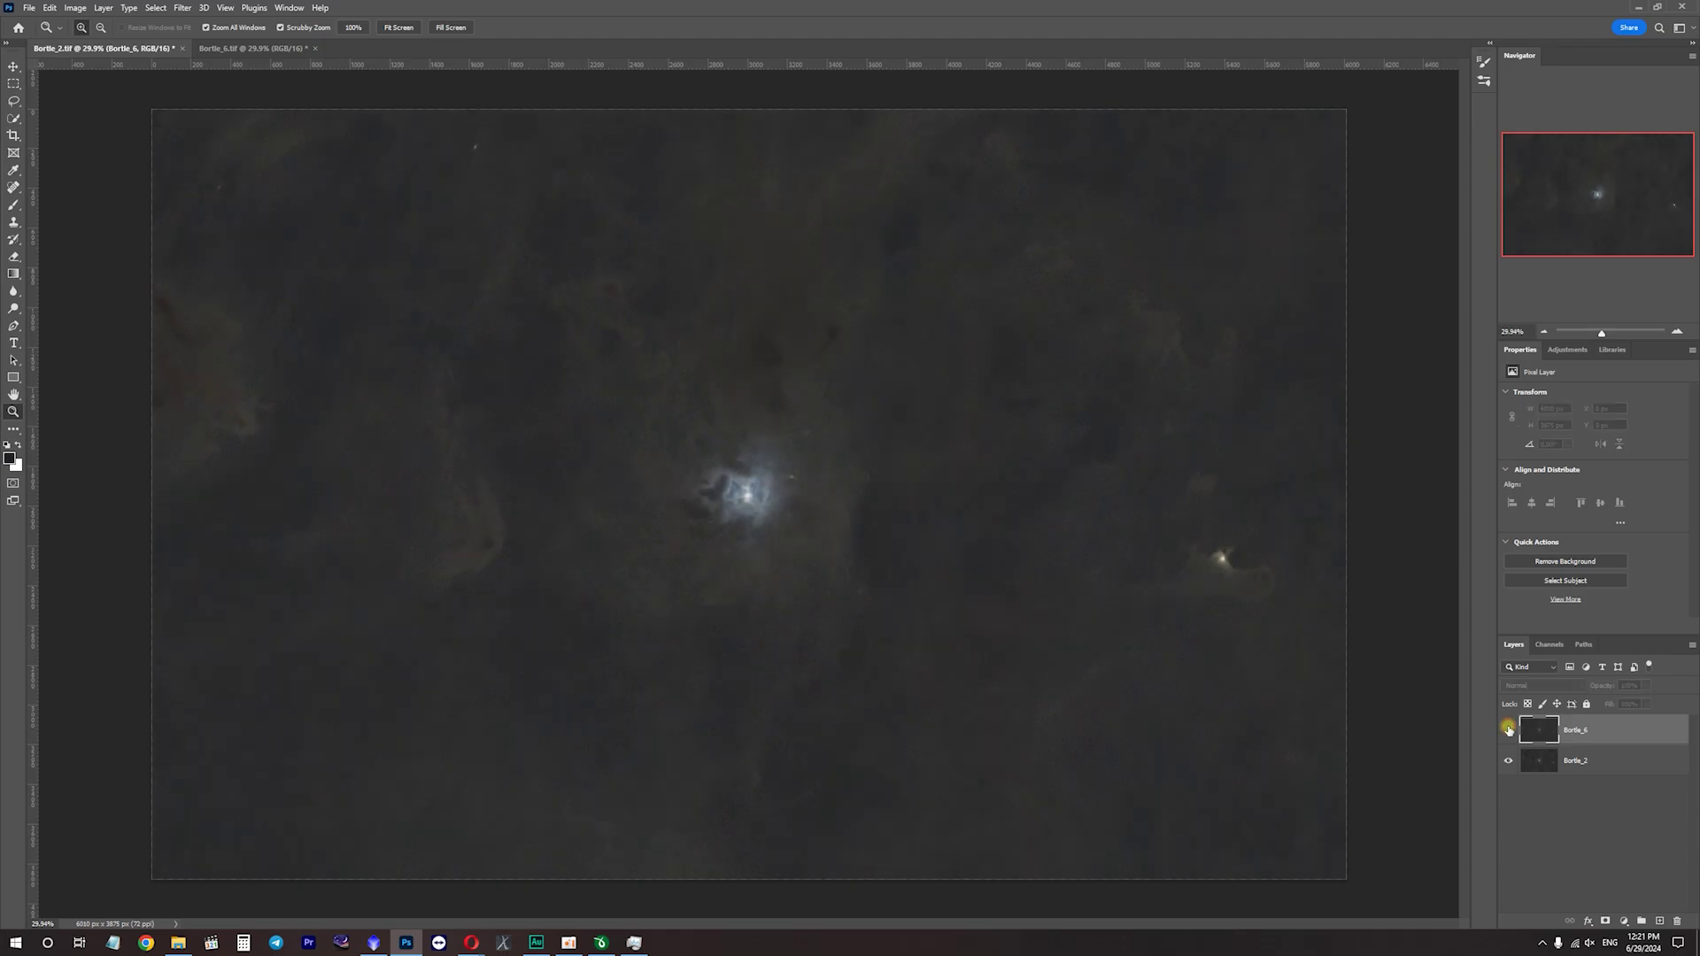